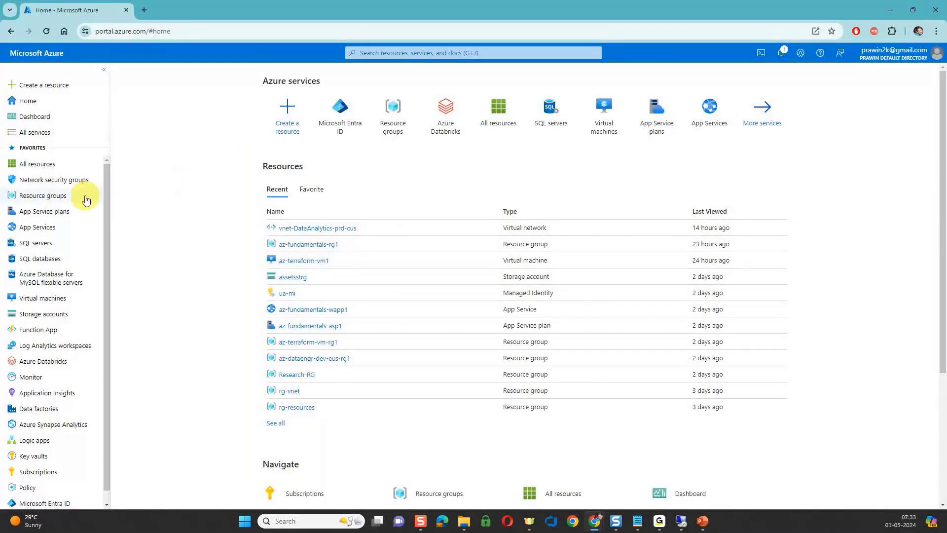
# View the az-fundamentals-rg1 resource group's resources and start creating a new Azure virtual machine.
pyautogui.moveTo(61, 199)
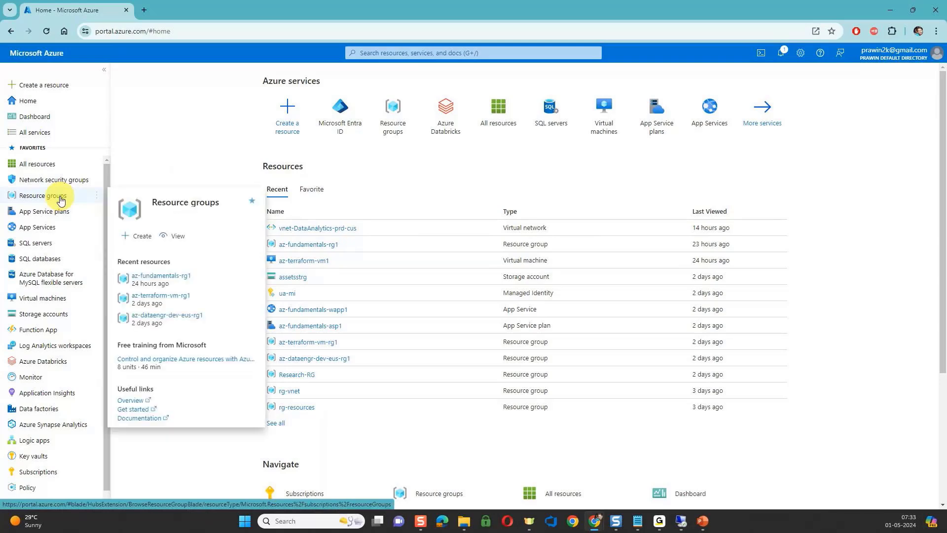
pyautogui.click(318, 244)
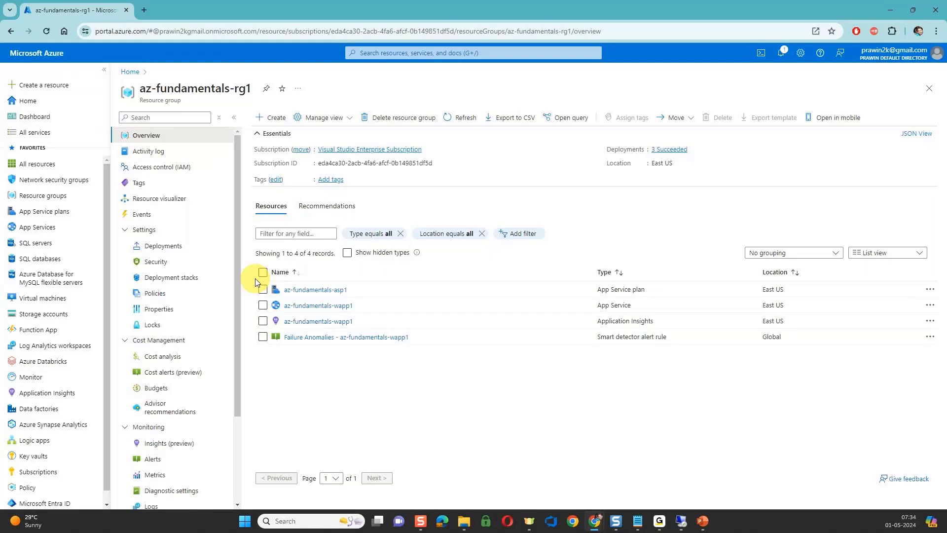
pyautogui.click(35, 301)
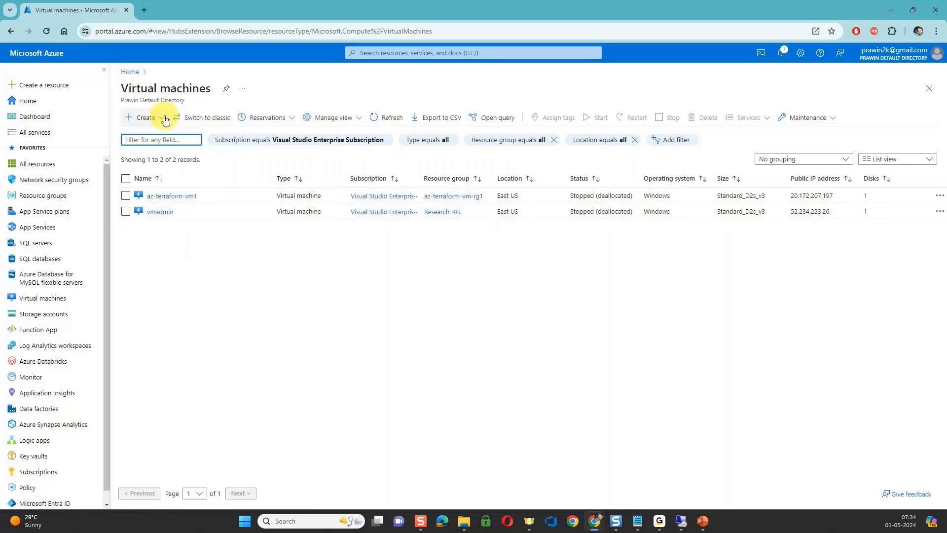
pyautogui.click(146, 120)
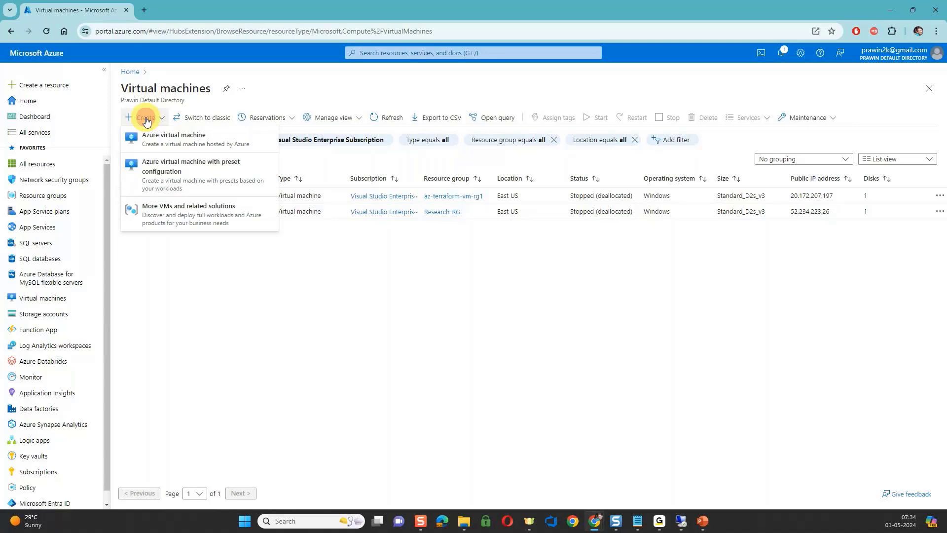
pyautogui.click(150, 135)
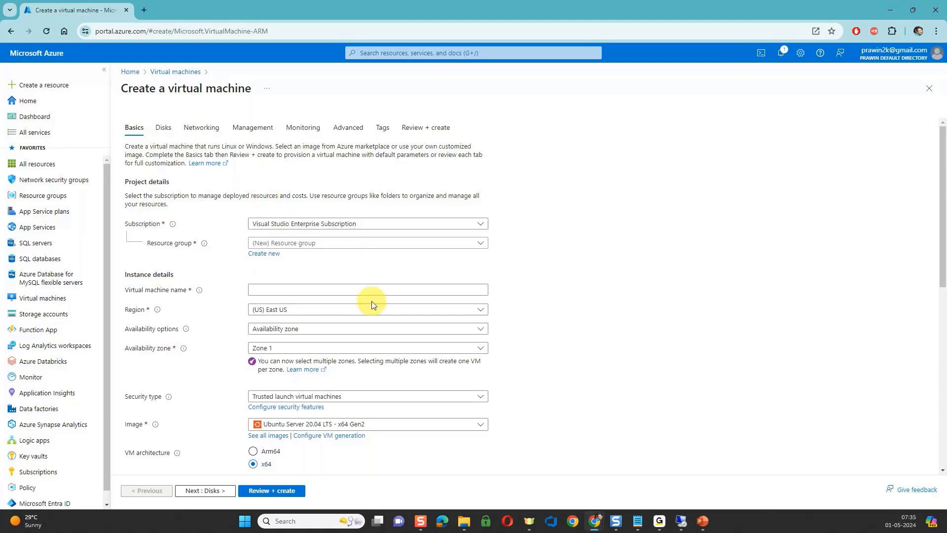
# Assign the new virtual machine to the existing az-fundamentals-rg1 resource group.
pyautogui.scroll(-3, 371, 301)
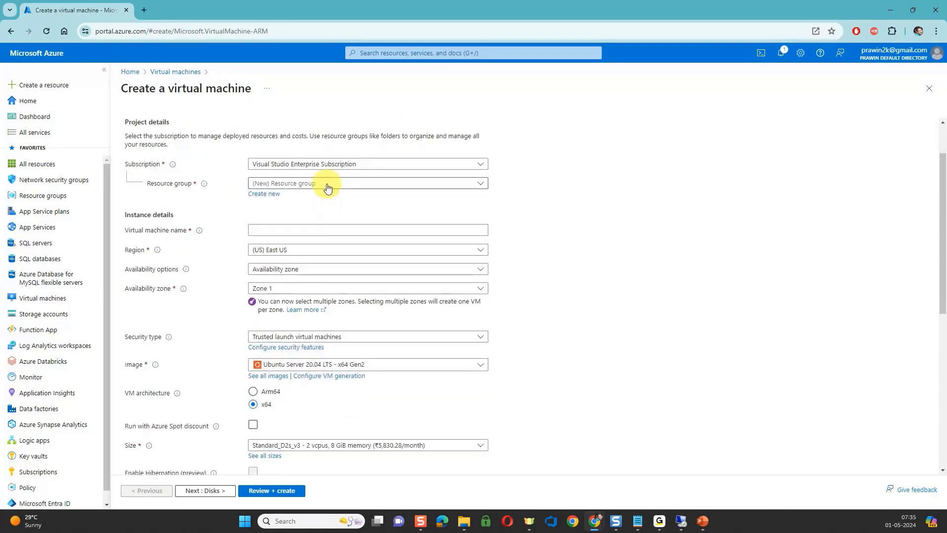
pyautogui.click(327, 187)
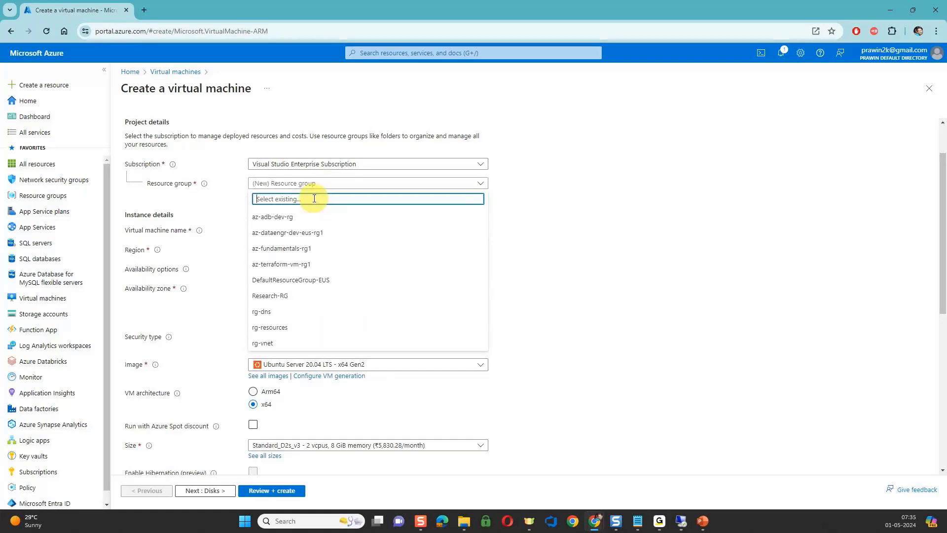
pyautogui.click(294, 248)
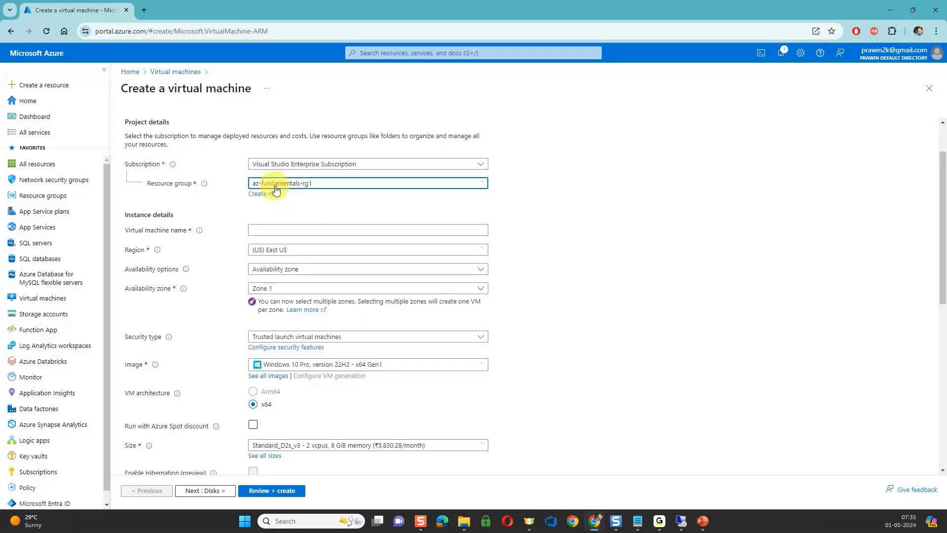
# Name the virtual machine az-fundamentals-dev-eus-vm001.
pyautogui.click(289, 228)
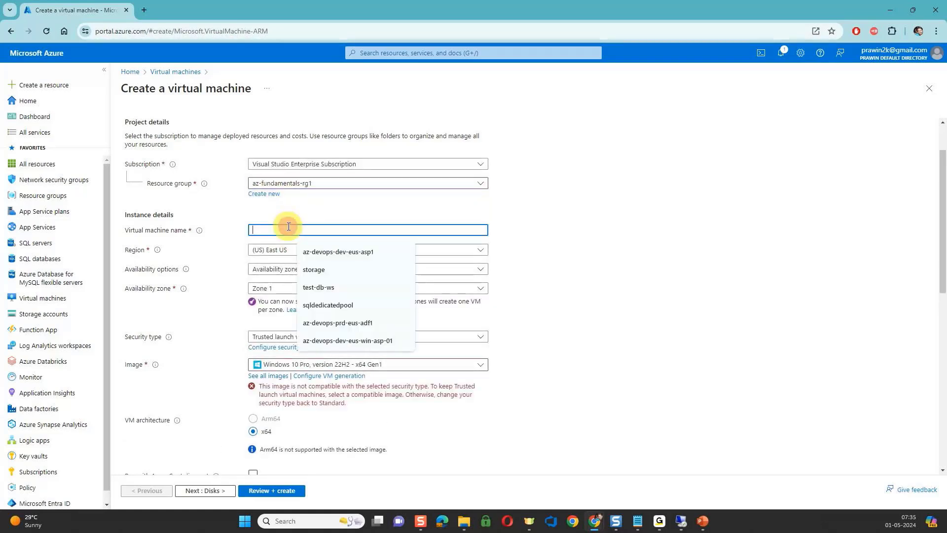
pyautogui.write('a')
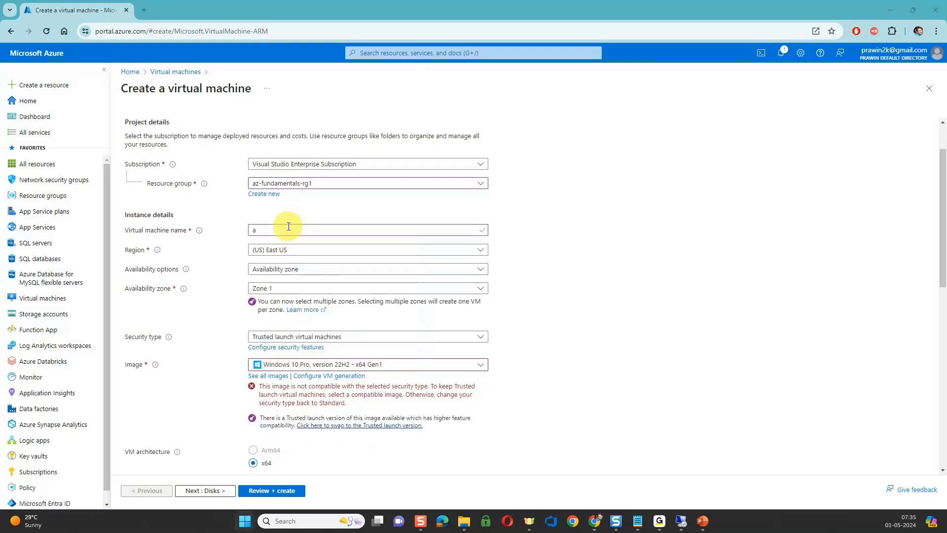
pyautogui.click(288, 228)
pyautogui.write('z')
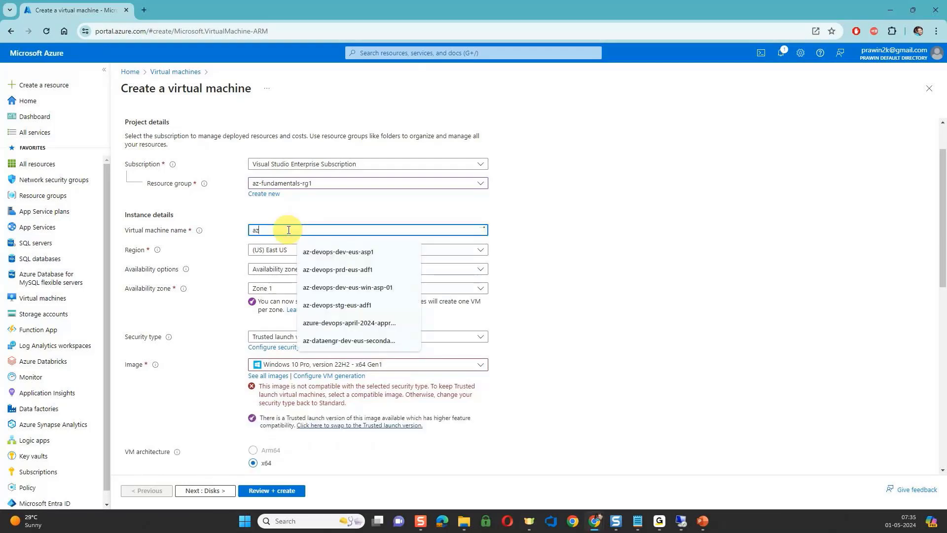
pyautogui.write('-')
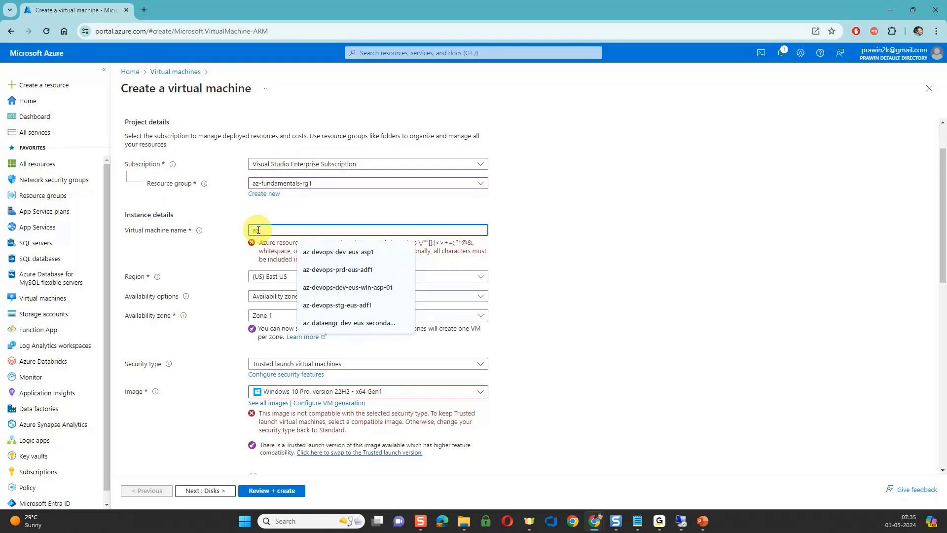
pyautogui.write('-')
pyautogui.write('funda')
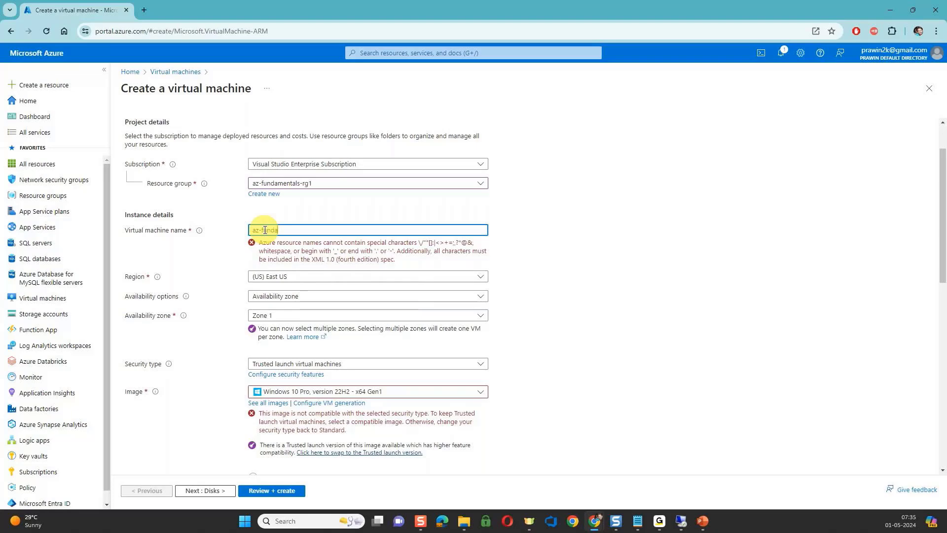
pyautogui.write('mentals')
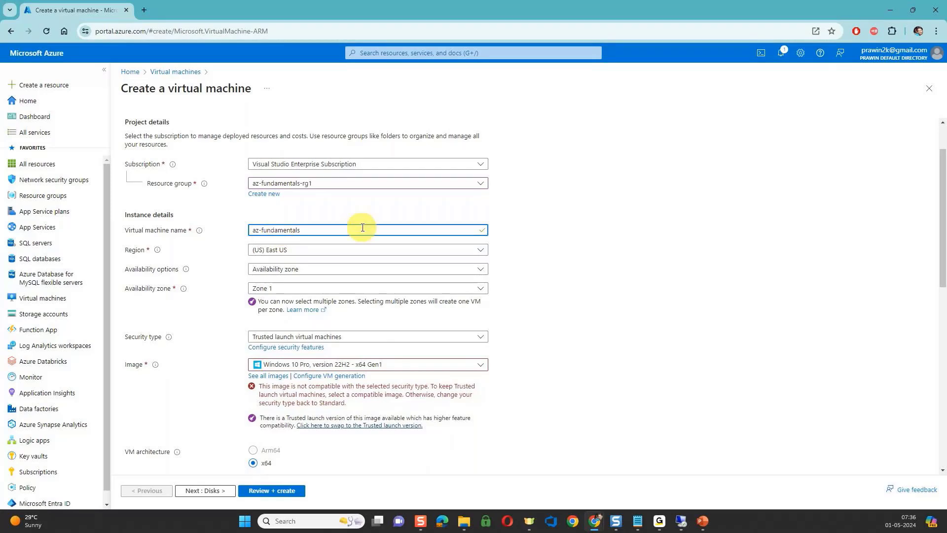
pyautogui.write('-dev-eus')
pyautogui.write('-vm1')
pyautogui.click(336, 230)
pyautogui.write('0')
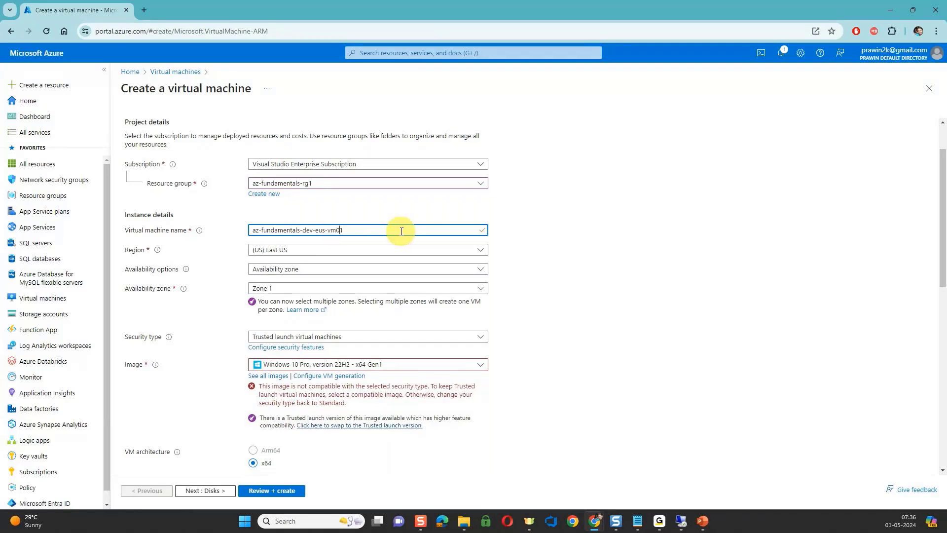
pyautogui.write('0')
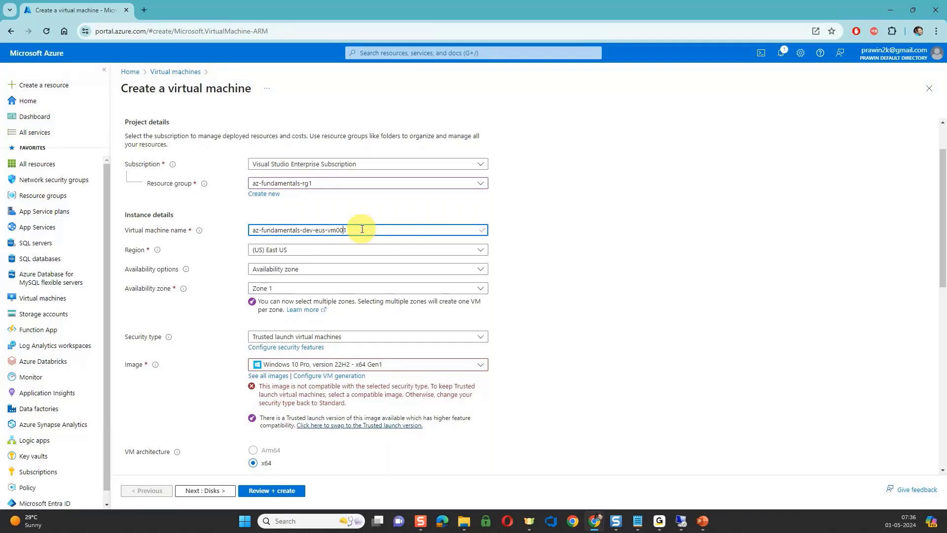
# Set the availability options to No infrastructure redundancy required and the security type to Standard.
pyautogui.scroll(-1, 362, 228)
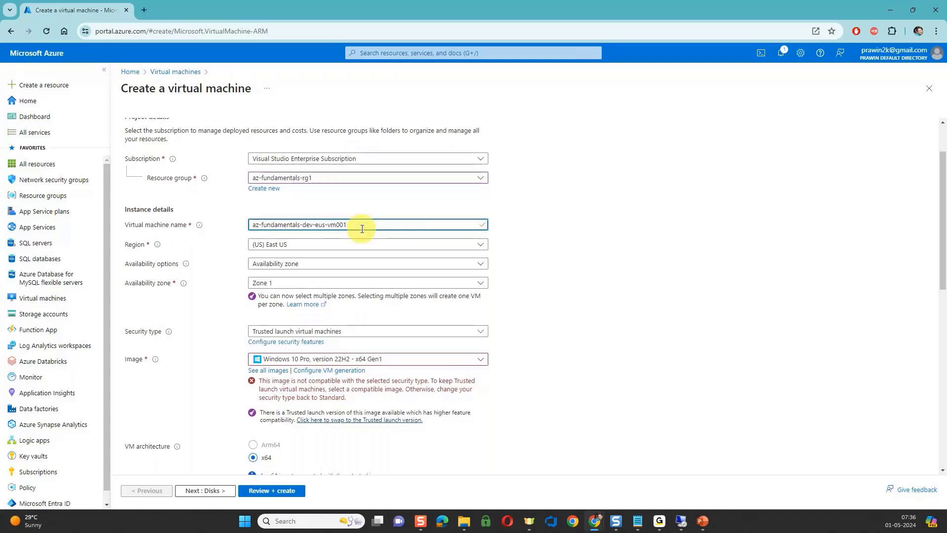
pyautogui.scroll(-1, 362, 228)
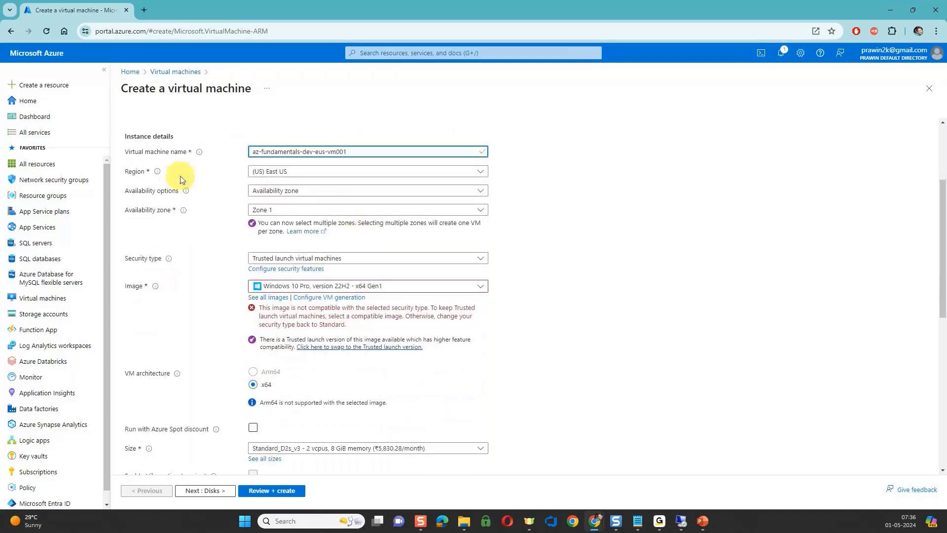
pyautogui.click(281, 190)
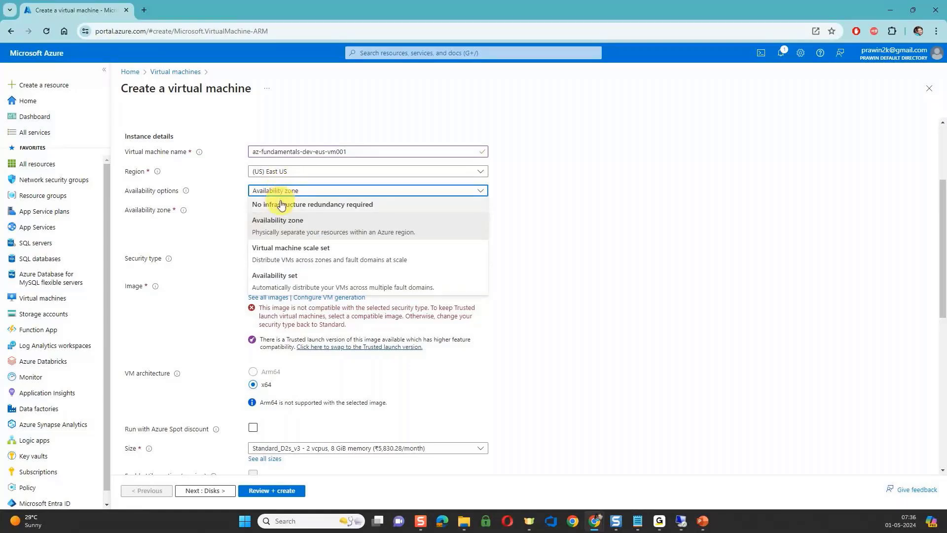
pyautogui.click(281, 203)
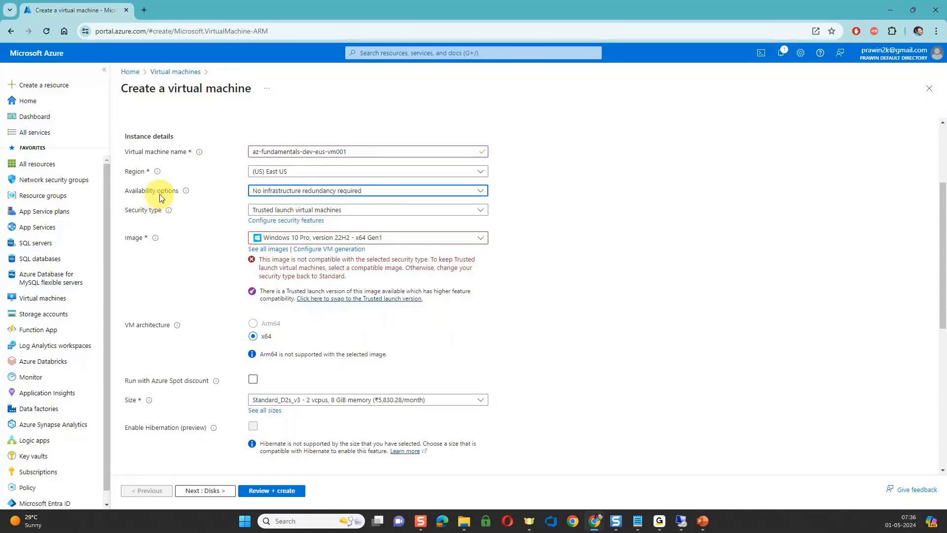
pyautogui.click(312, 192)
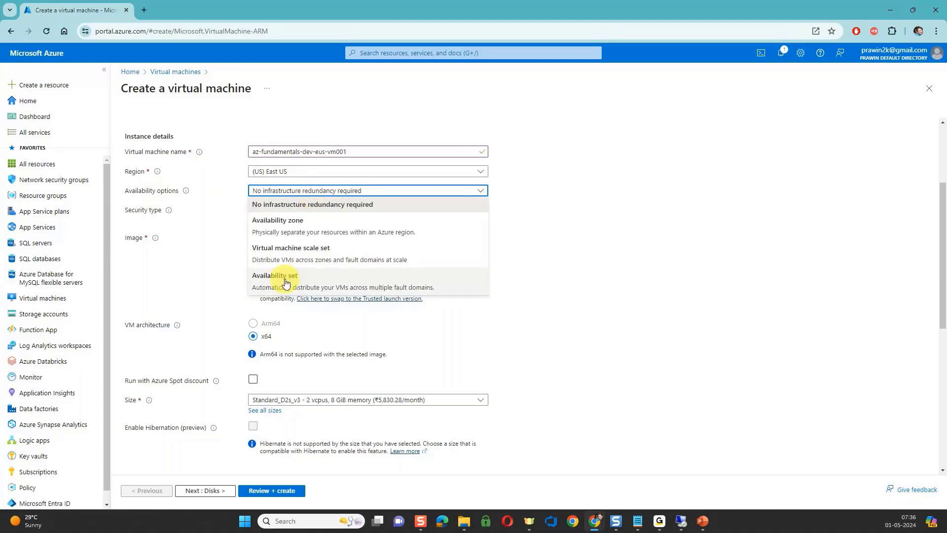
pyautogui.click(574, 176)
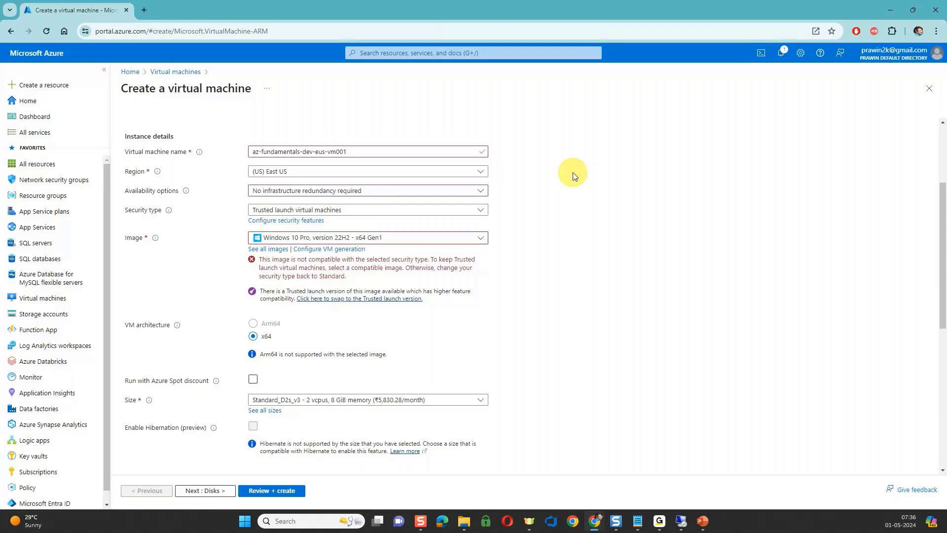
pyautogui.click(440, 211)
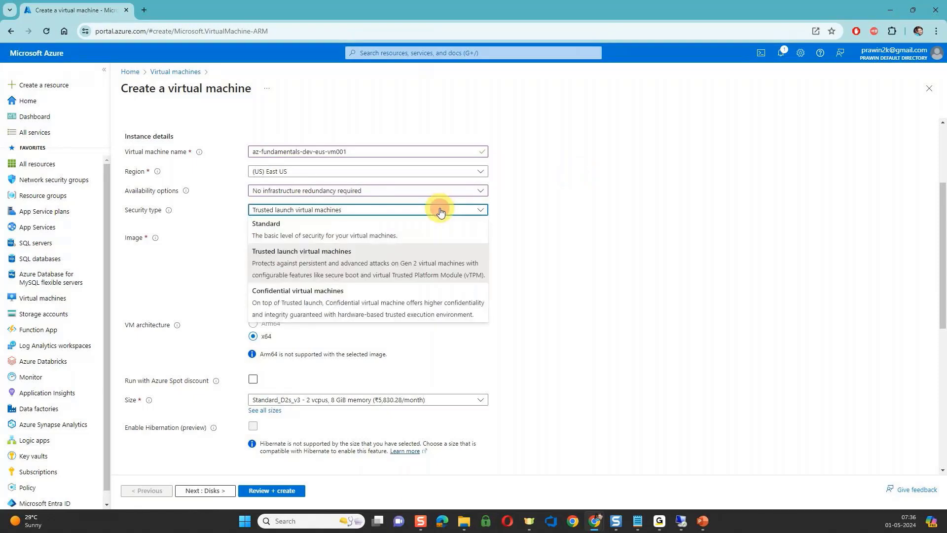
pyautogui.click(353, 236)
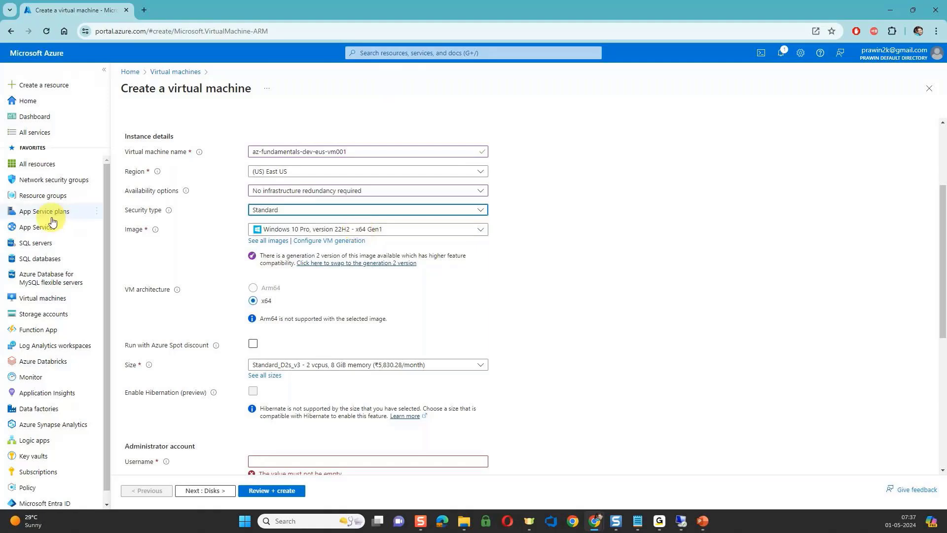
# Look through the recently used and marketplace operating system images offered for the virtual machine, keeping the current selection.
pyautogui.moveTo(60, 215)
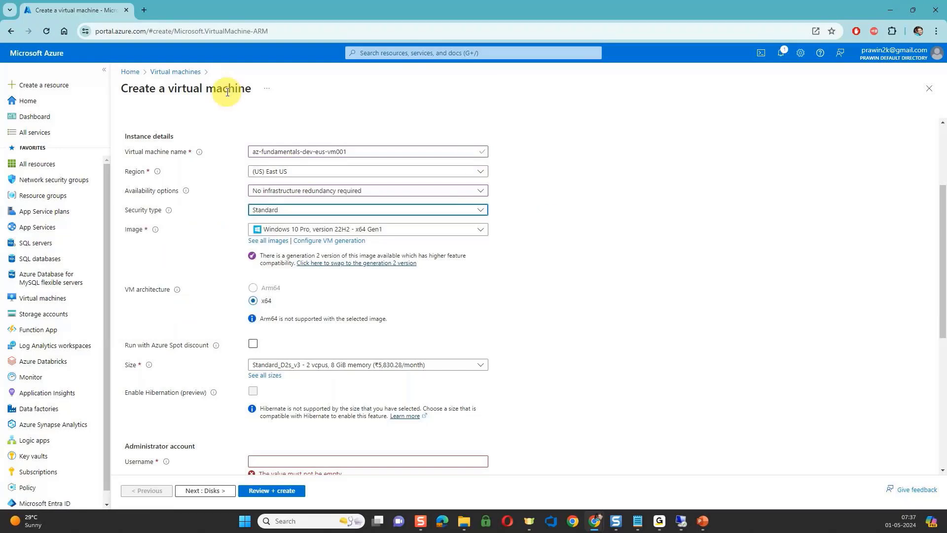
pyautogui.click(330, 231)
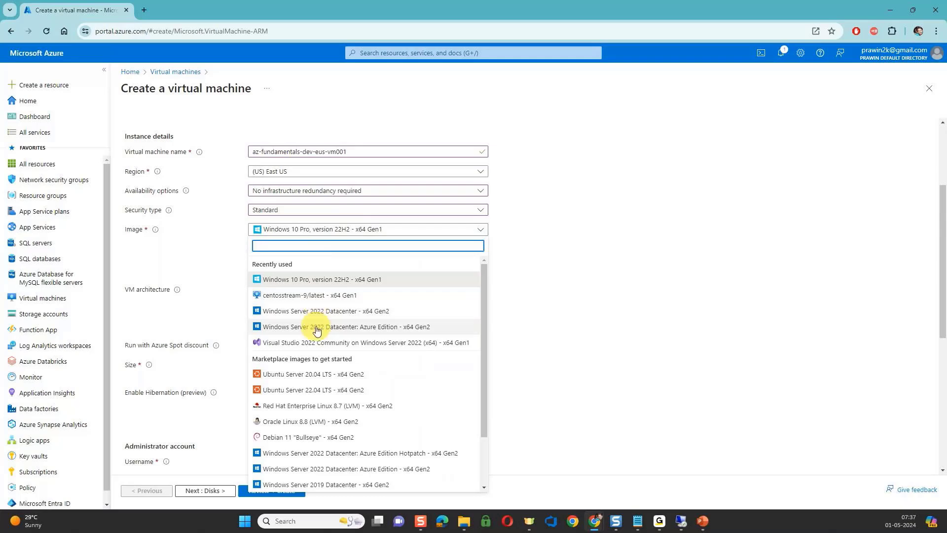
pyautogui.scroll(-2, 313, 391)
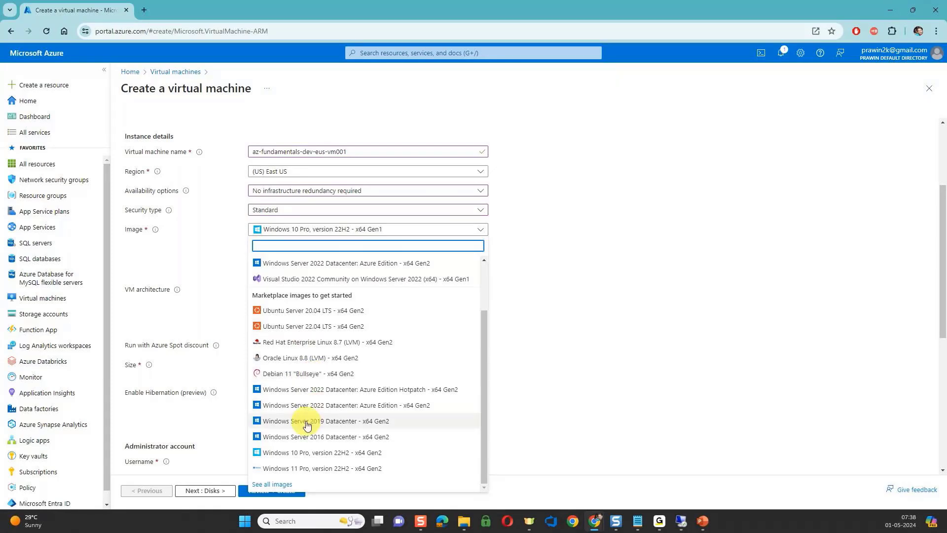
pyautogui.click(522, 313)
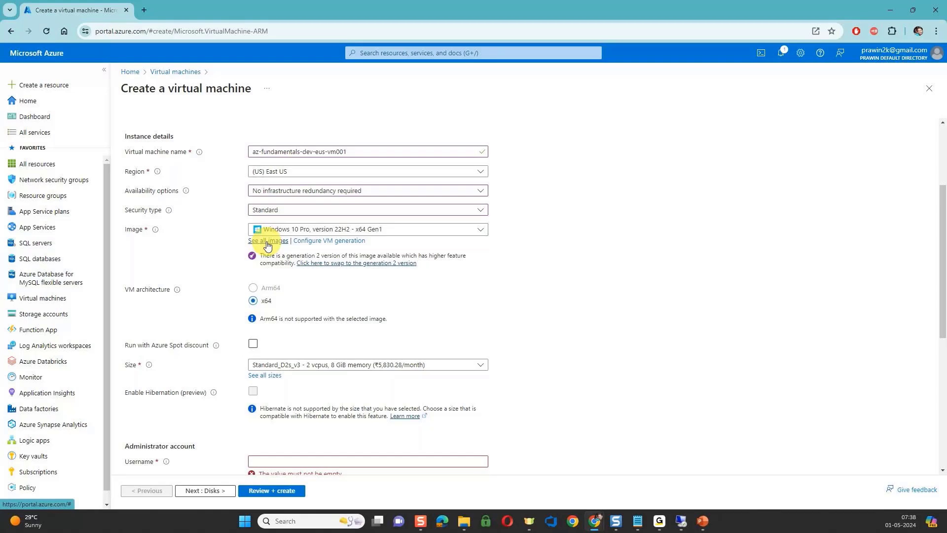
# Open the complete list of VM sizes available for the new virtual machine.
pyautogui.scroll(-1, 292, 319)
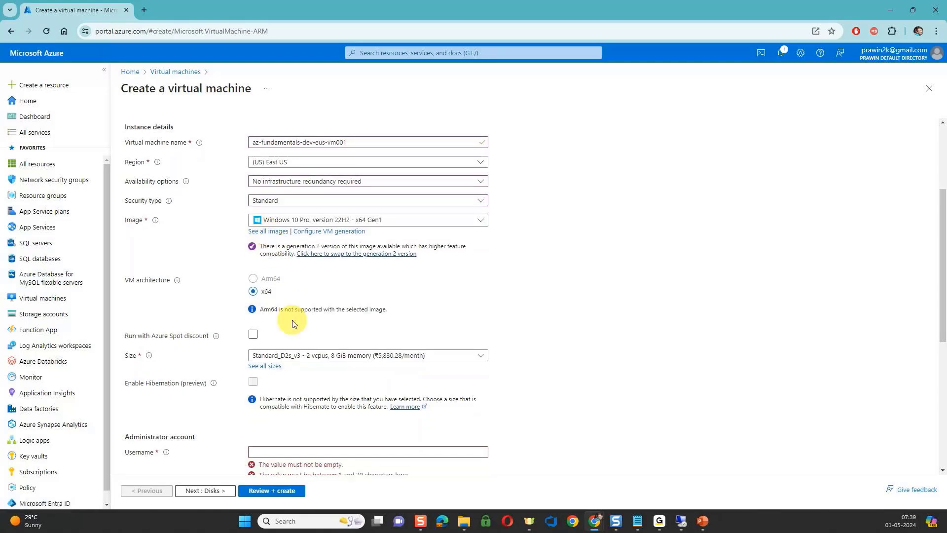
pyautogui.scroll(-2, 292, 321)
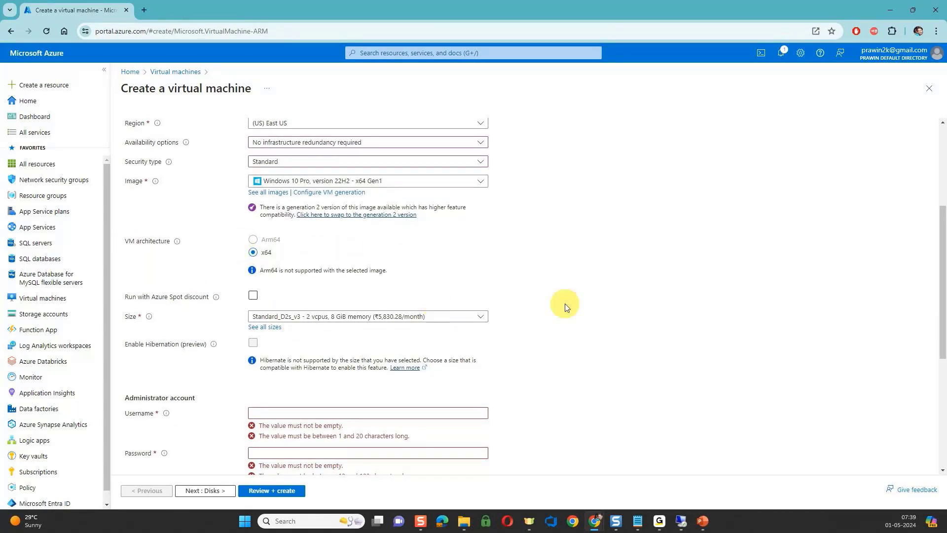
pyautogui.scroll(-3, 566, 306)
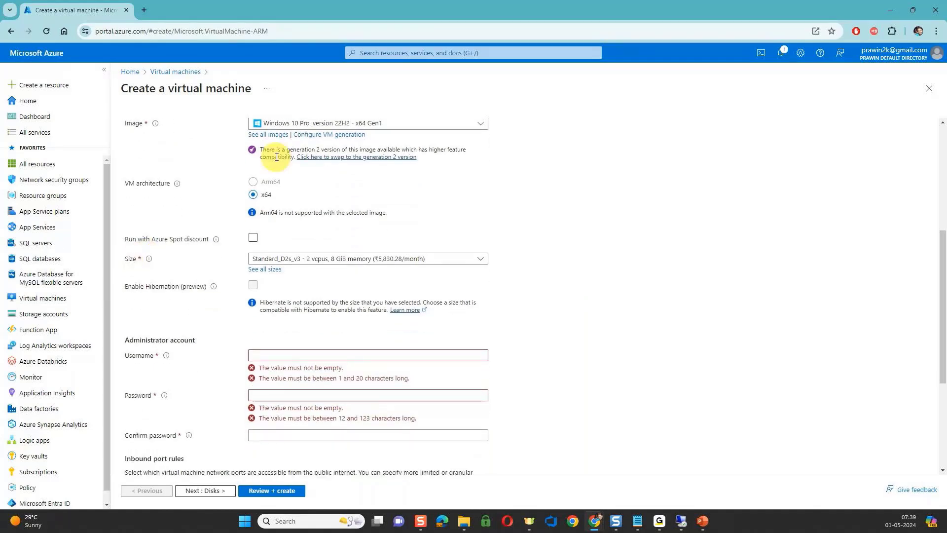
pyautogui.scroll(1, 276, 156)
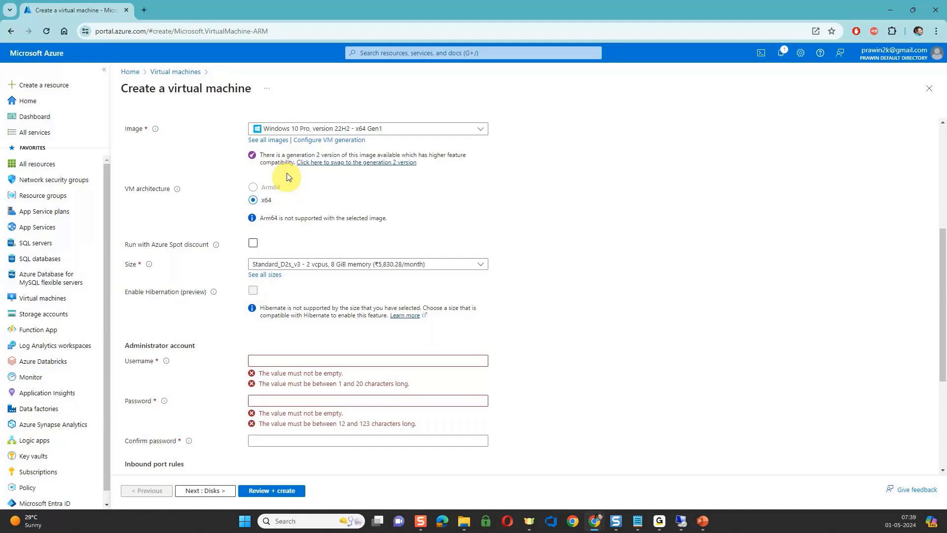
pyautogui.click(317, 266)
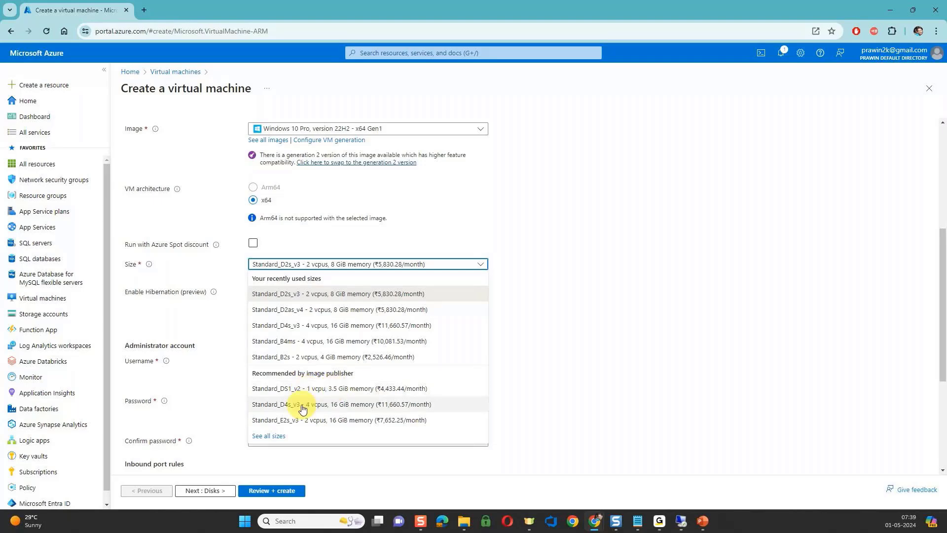
pyautogui.click(279, 436)
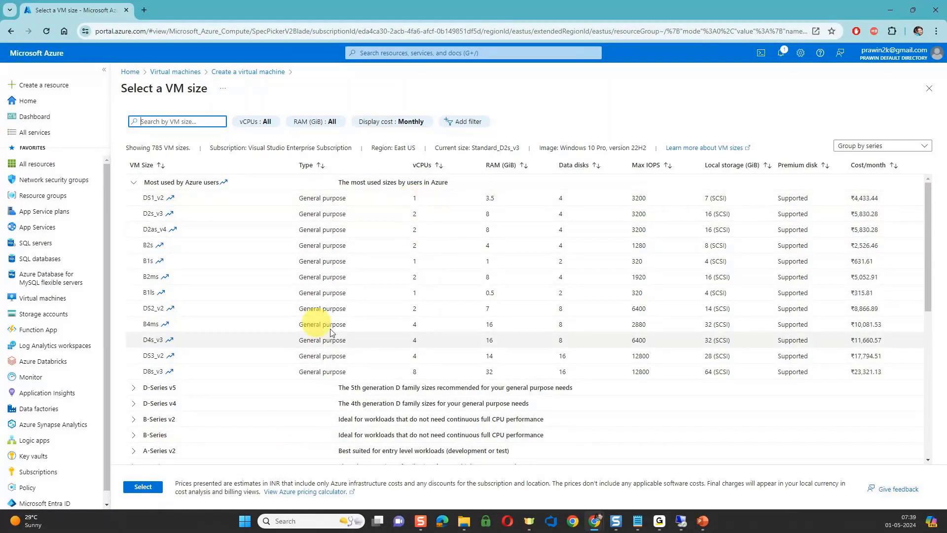
# Expand the L-Series and E-Series v3 groups and examine the vCPUs, RAM and monthly cost of their sizes.
pyautogui.click(134, 183)
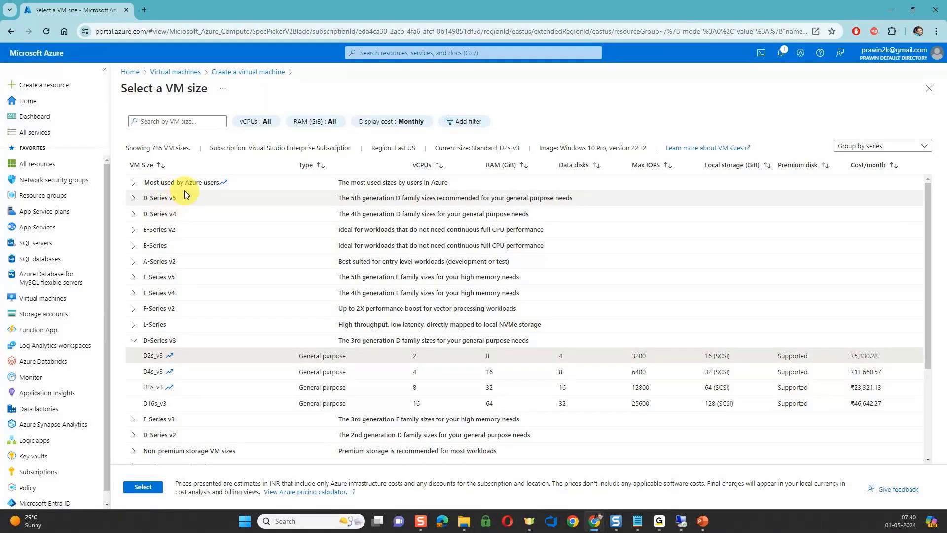
pyautogui.click(133, 325)
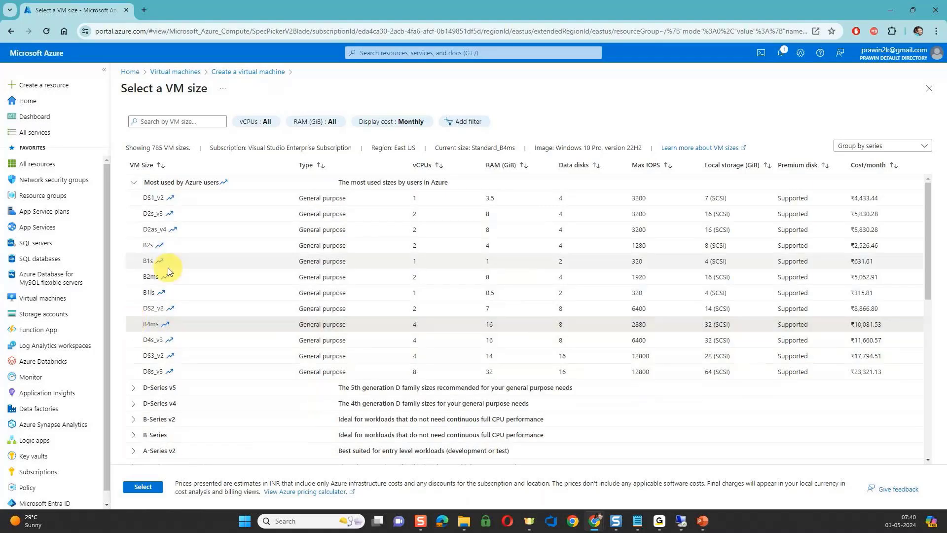
pyautogui.scroll(-6, 167, 268)
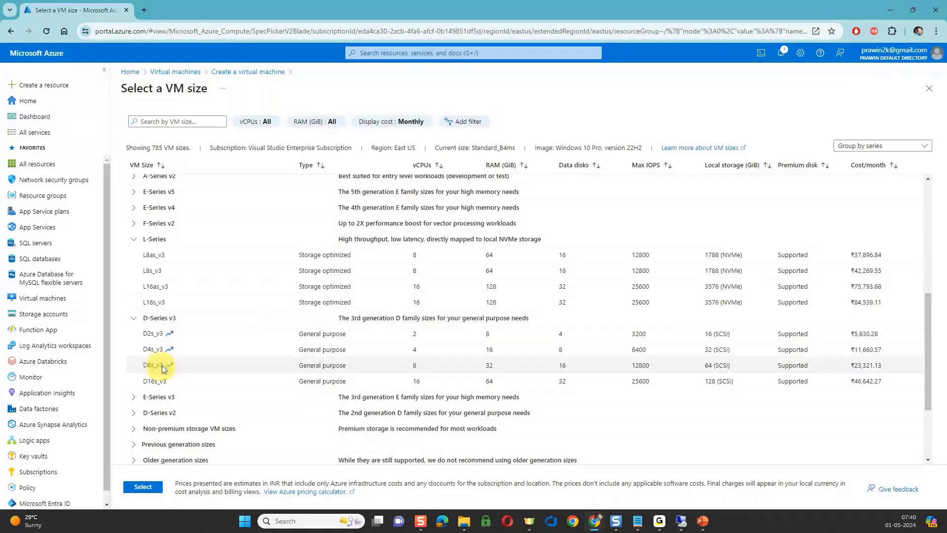
pyautogui.click(133, 397)
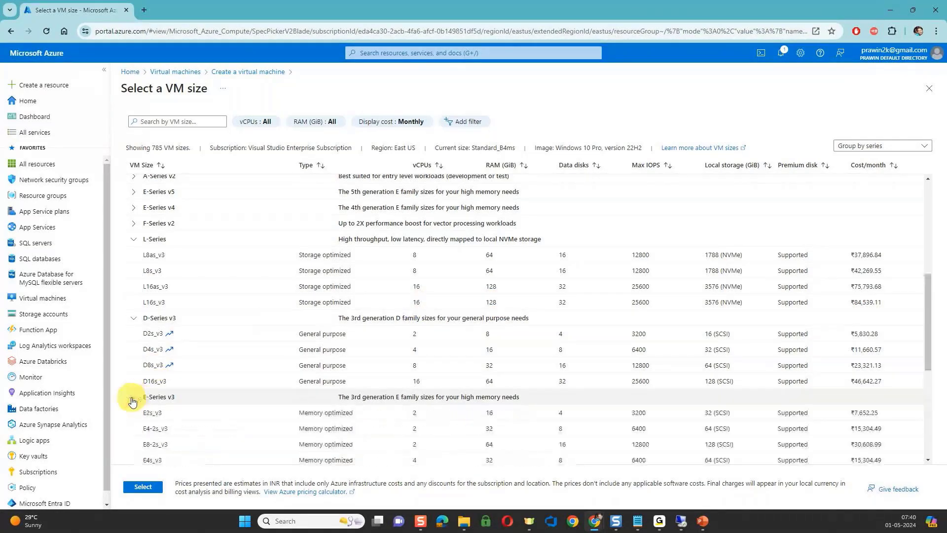
pyautogui.scroll(-3, 131, 400)
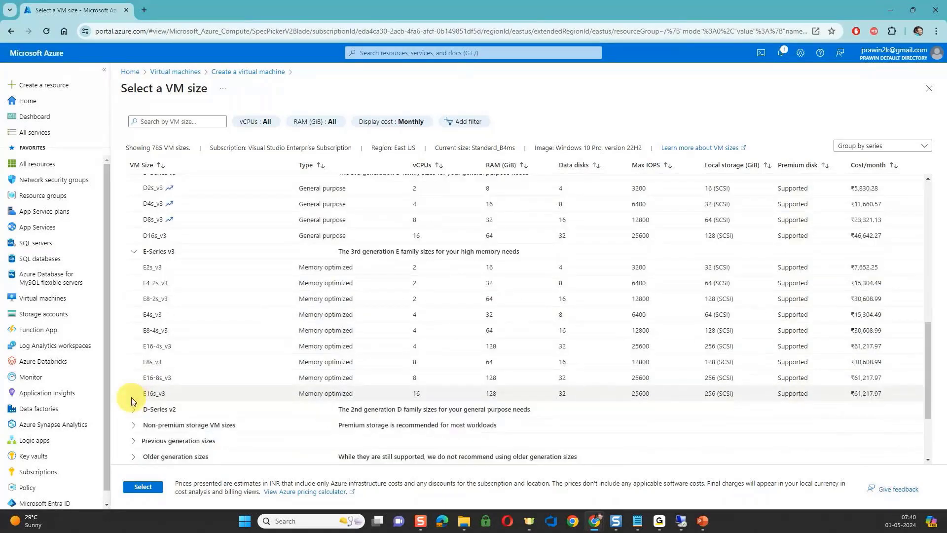
pyautogui.scroll(-1, 491, 375)
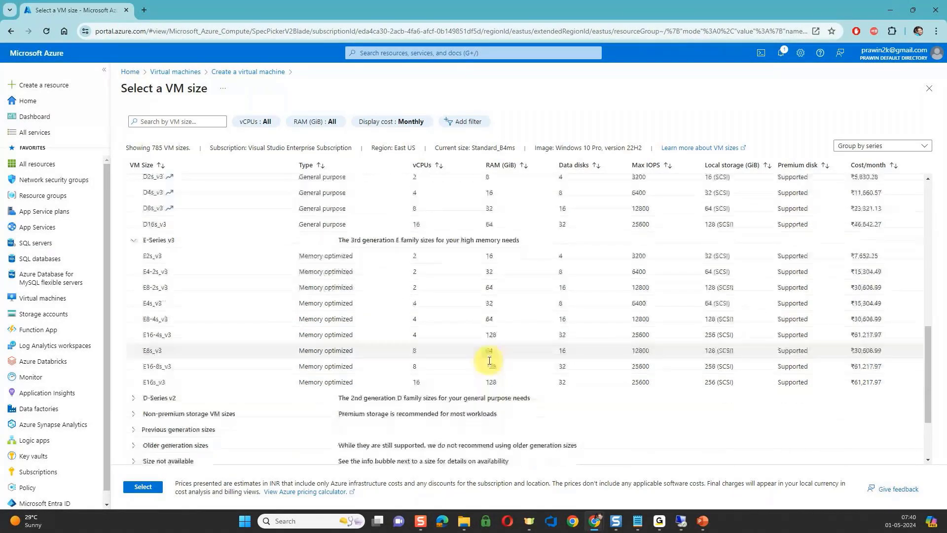
pyautogui.scroll(-2, 489, 361)
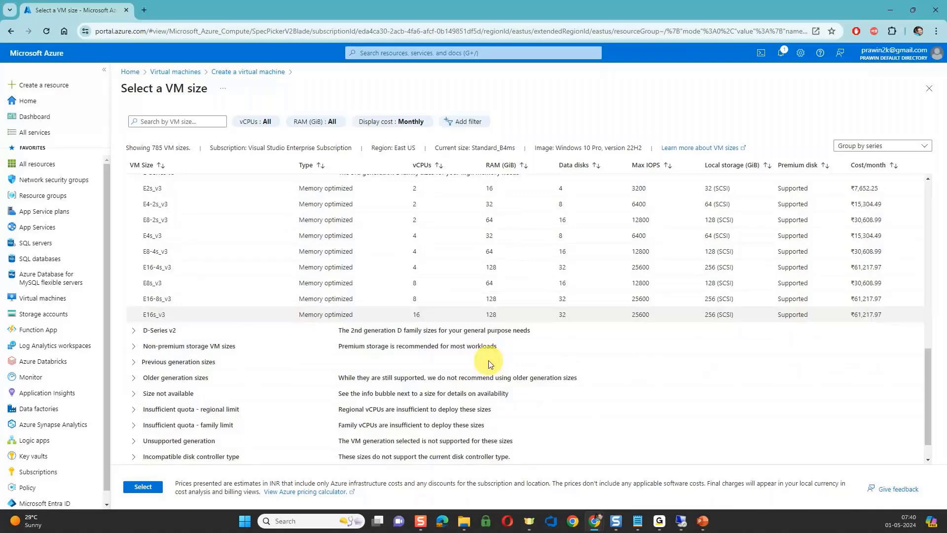
pyautogui.scroll(-1, 488, 363)
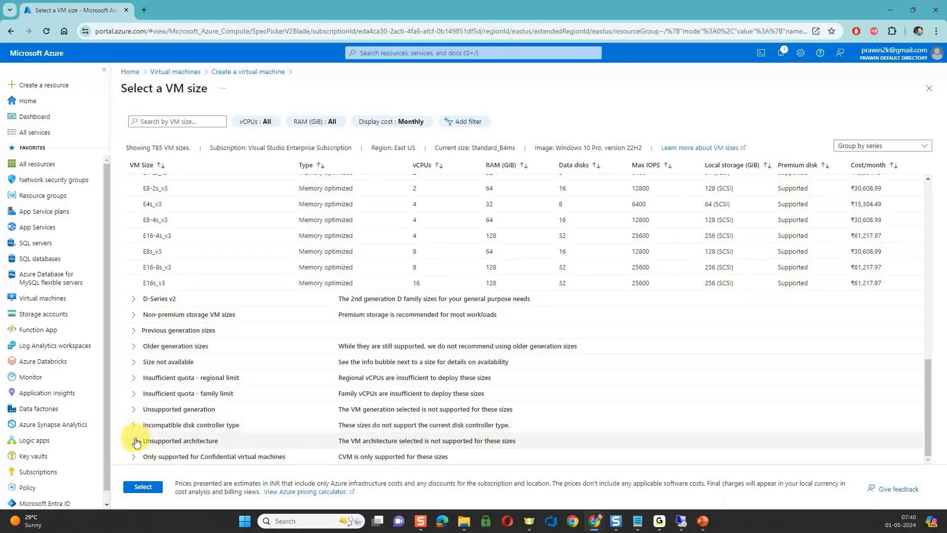
# Expand the Insufficient quota - family limit group and examine the vCPUs, RAM and monthly cost of its large VM sizes.
pyautogui.click(136, 399)
pyautogui.click(404, 394)
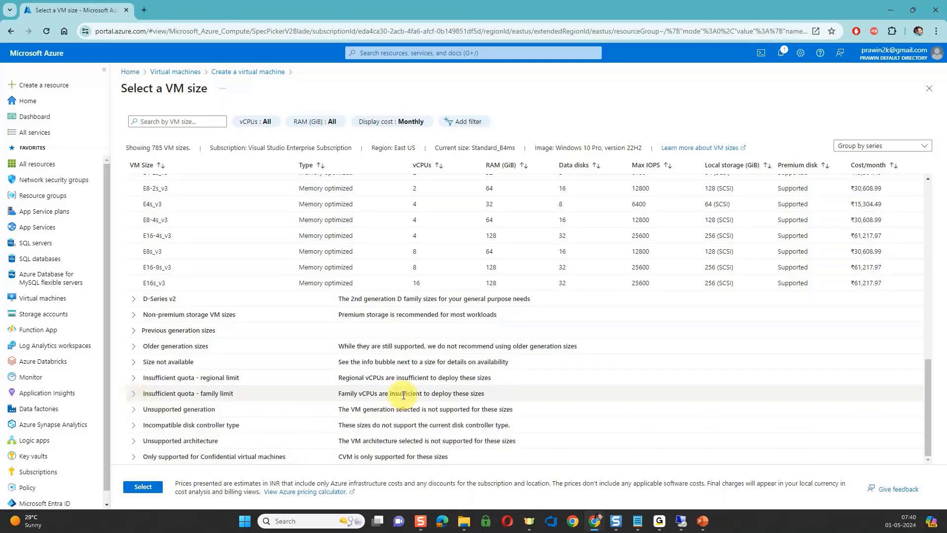
pyautogui.click(133, 394)
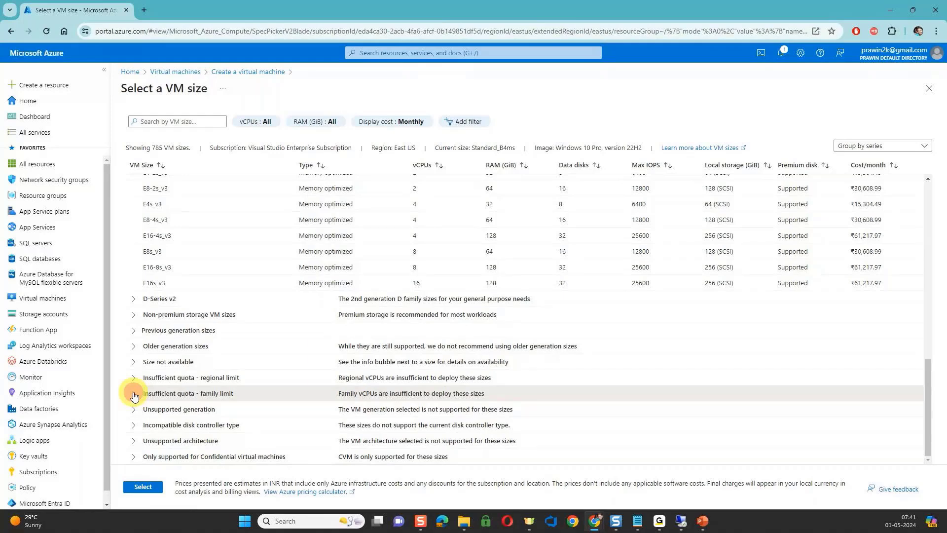
pyautogui.scroll(-1, 365, 377)
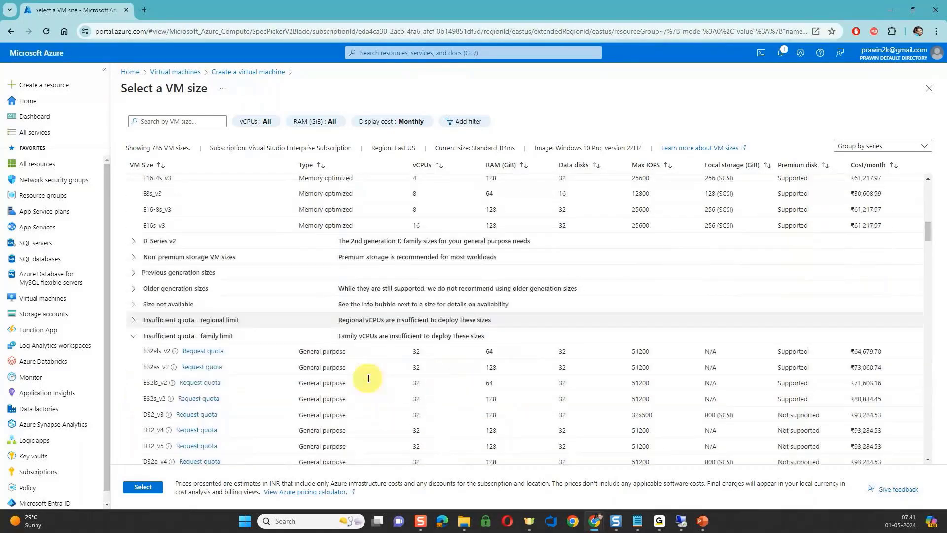
pyautogui.scroll(-1, 368, 377)
pyautogui.scroll(-3, 368, 382)
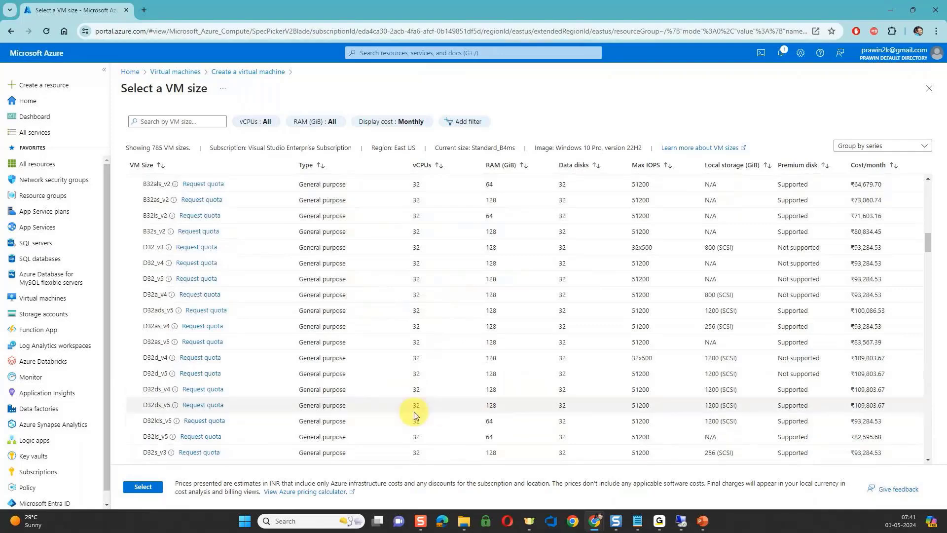
pyautogui.scroll(-1, 414, 412)
pyautogui.scroll(-1, 413, 412)
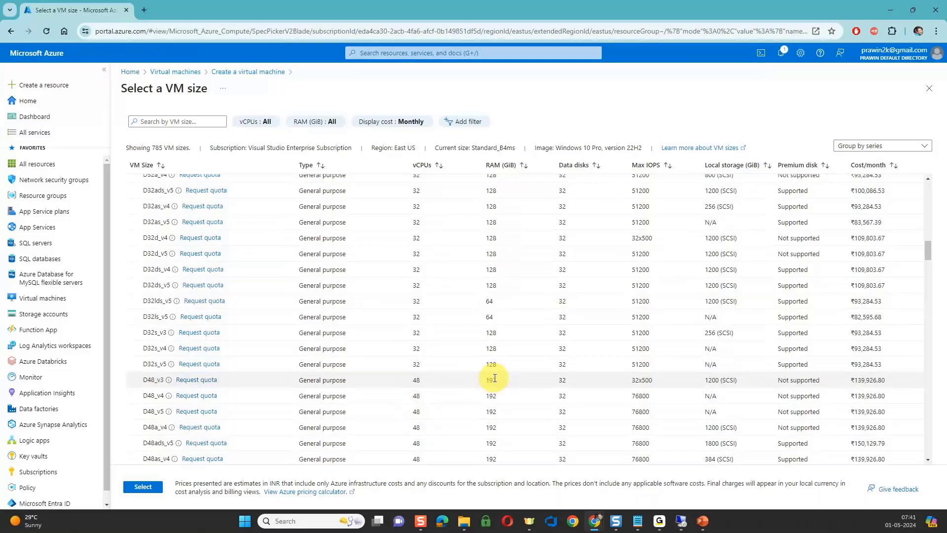
pyautogui.scroll(-2, 495, 378)
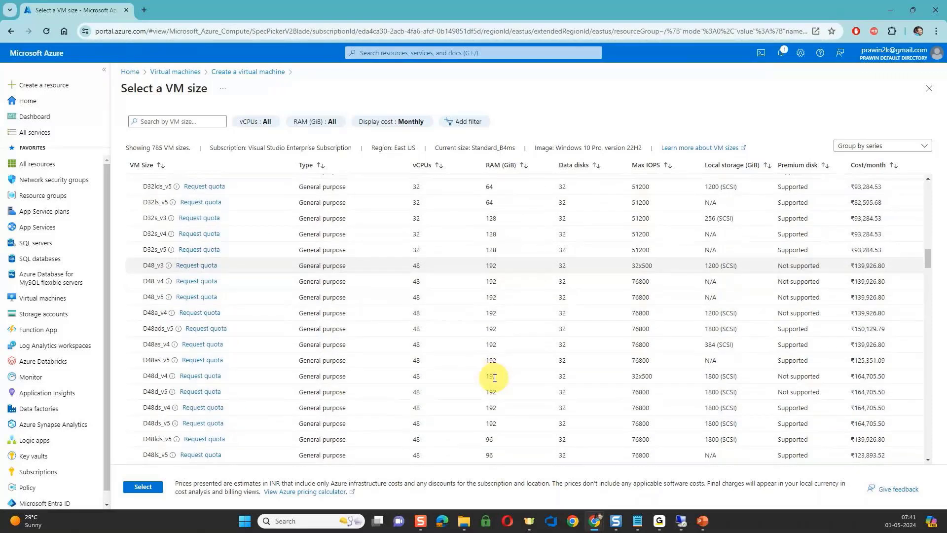
pyautogui.scroll(-3, 491, 387)
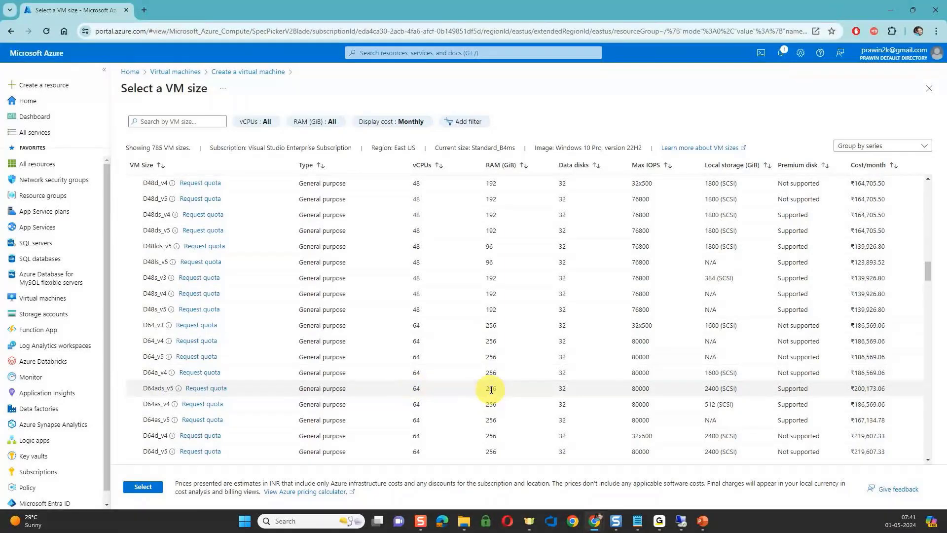
pyautogui.scroll(-2, 491, 390)
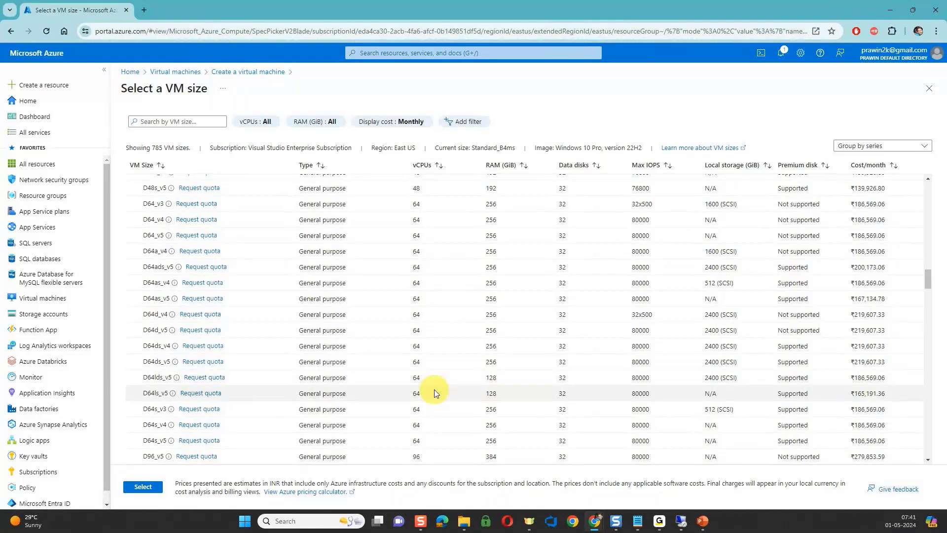
pyautogui.scroll(-2, 434, 389)
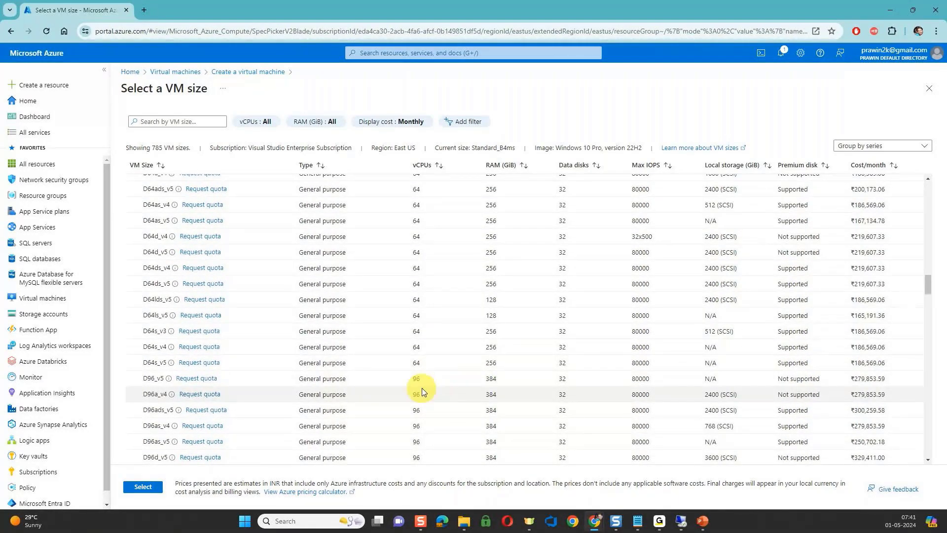
pyautogui.scroll(-5, 486, 425)
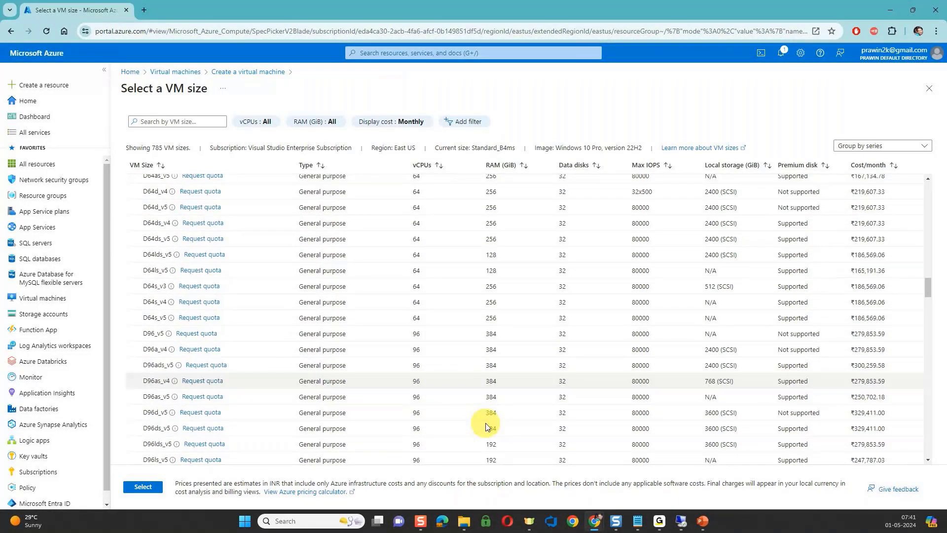
pyautogui.scroll(-4, 486, 425)
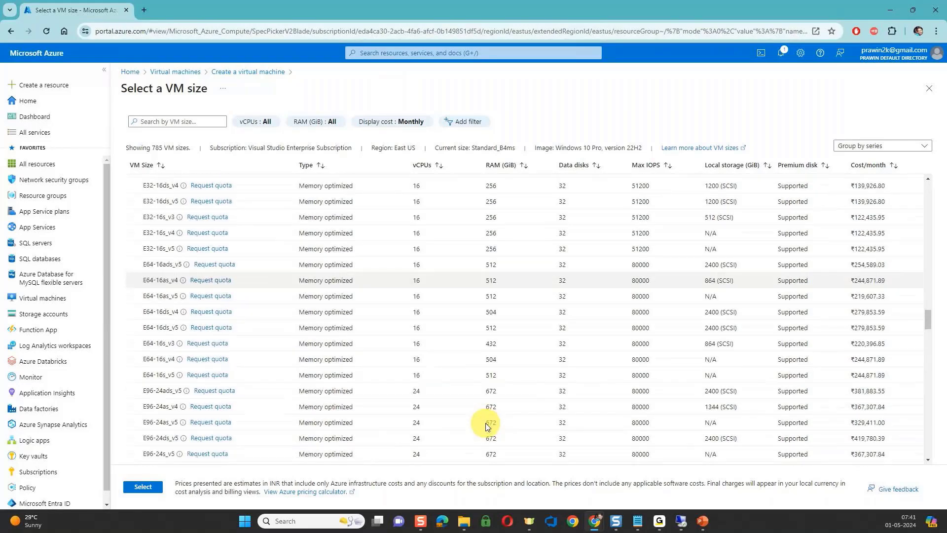
pyautogui.scroll(-1, 487, 385)
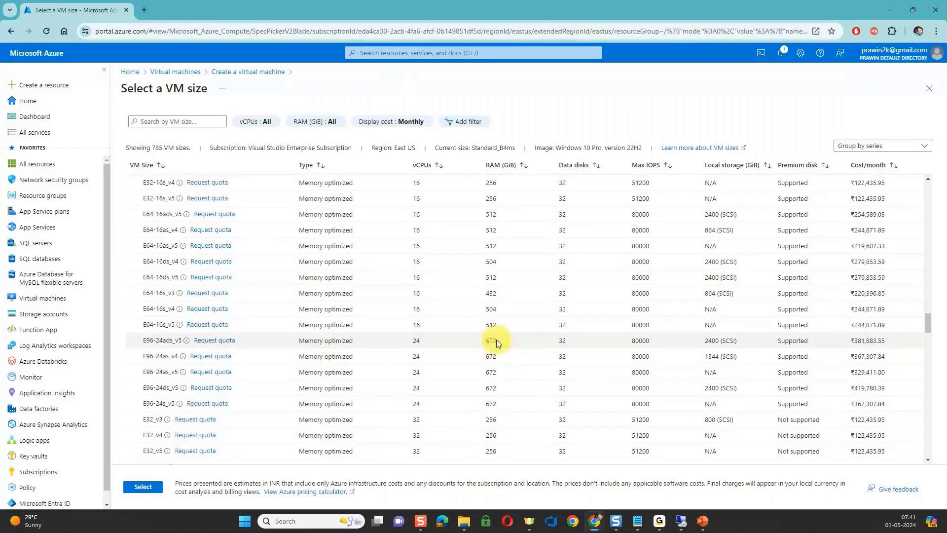
pyautogui.scroll(-2, 500, 341)
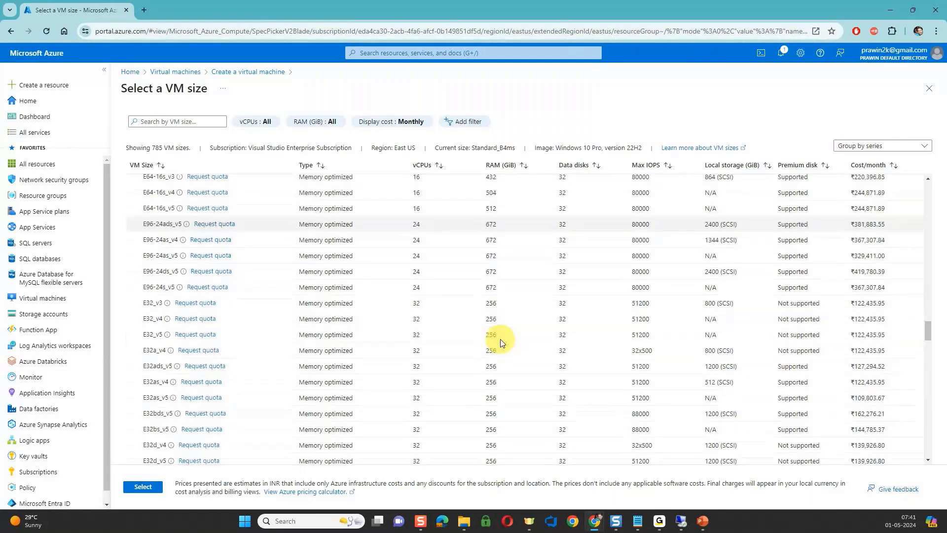
pyautogui.scroll(-1, 501, 343)
pyautogui.scroll(-6, 501, 342)
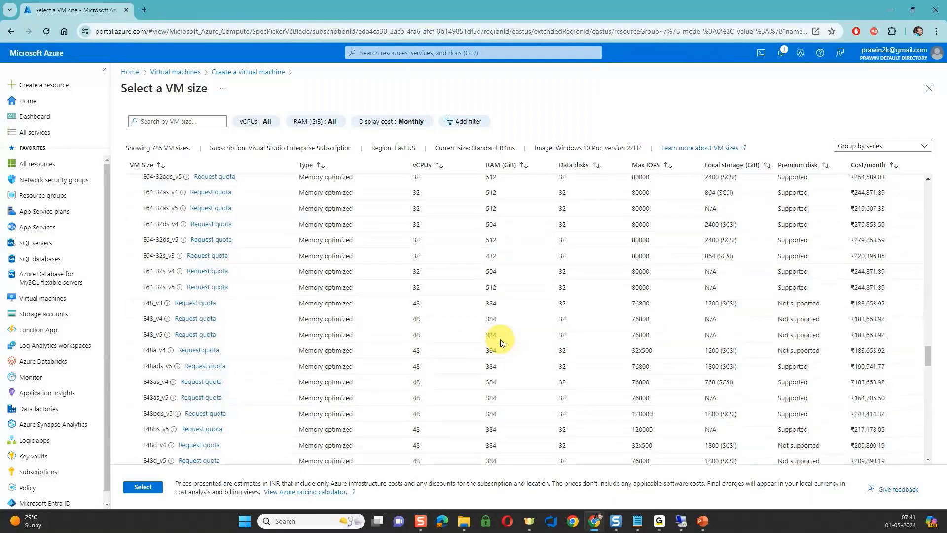
pyautogui.scroll(-5, 500, 340)
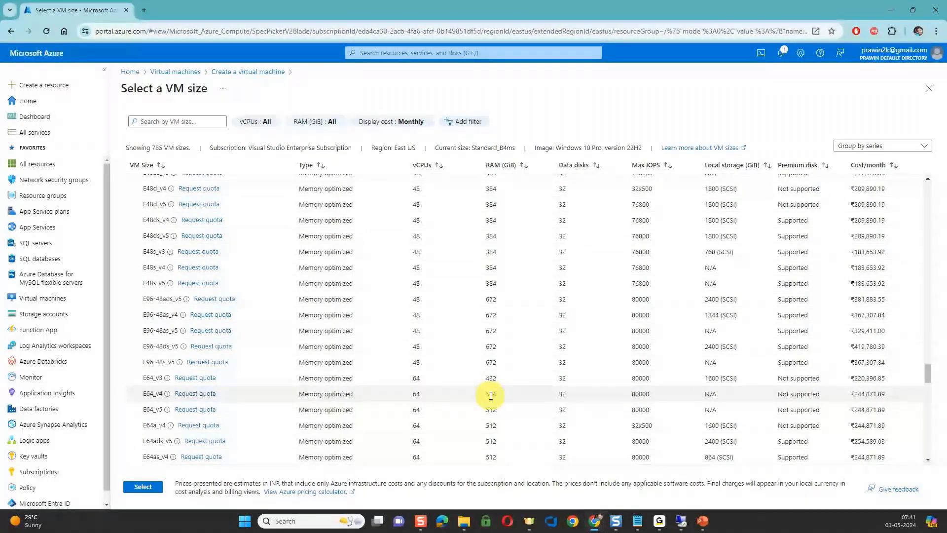
pyautogui.scroll(-4, 499, 446)
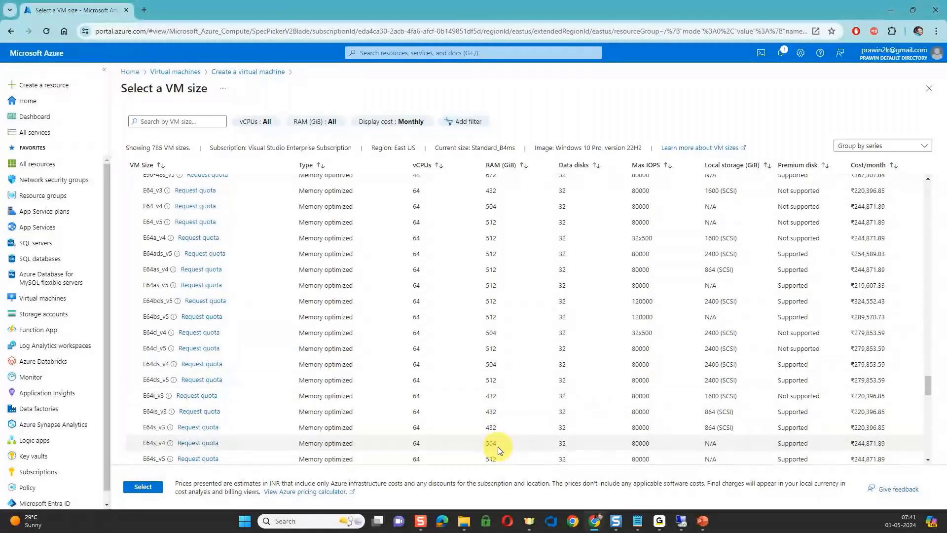
pyautogui.scroll(-1, 498, 446)
pyautogui.scroll(-1, 498, 446)
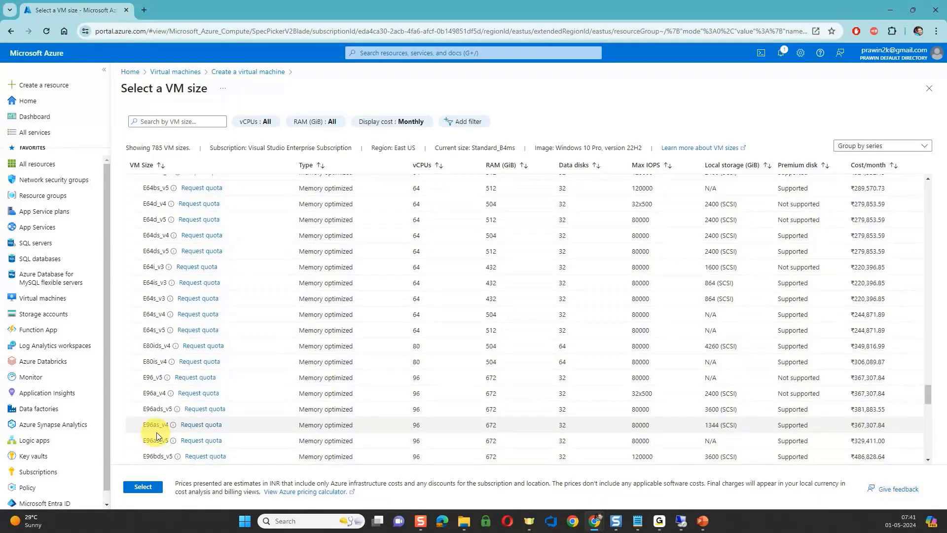
pyautogui.scroll(-2, 156, 432)
pyautogui.scroll(-10, 458, 374)
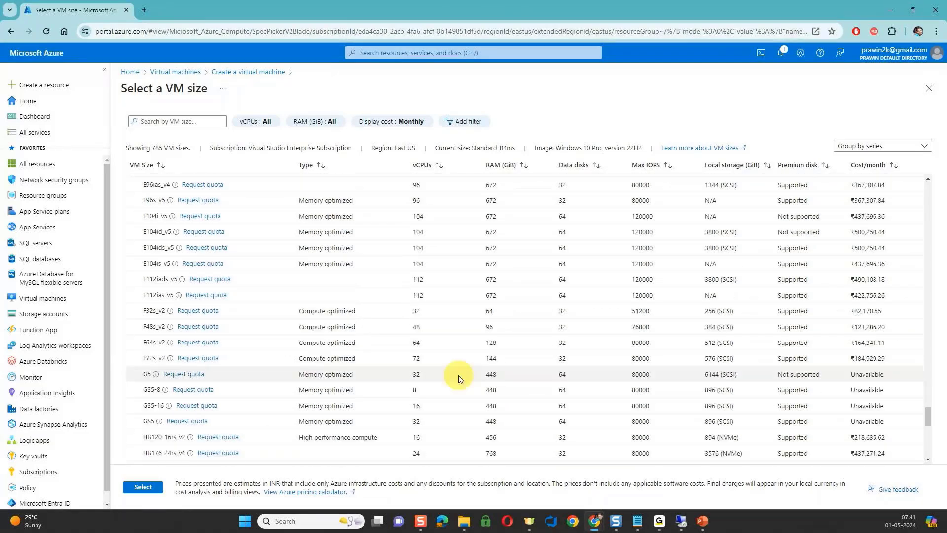
pyautogui.scroll(-5, 495, 450)
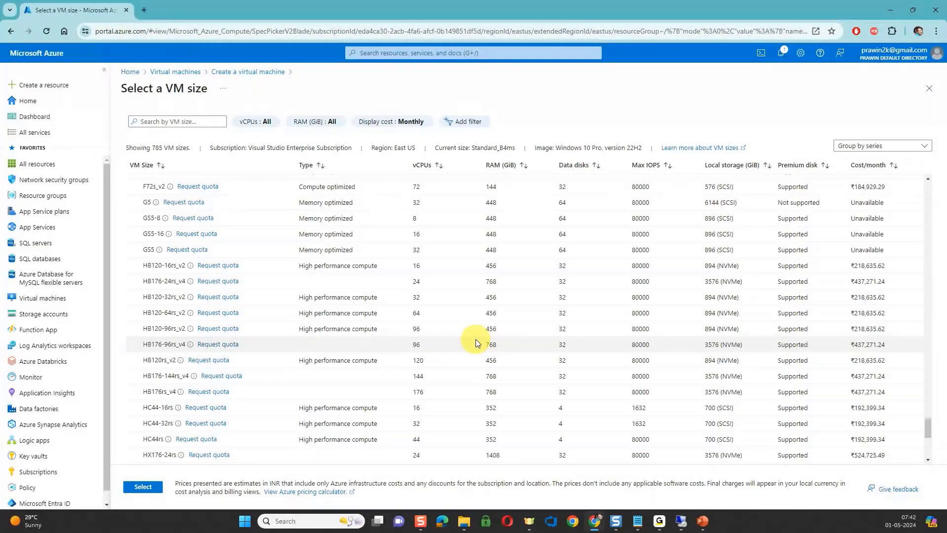
pyautogui.scroll(10, 477, 342)
pyautogui.scroll(15, 477, 342)
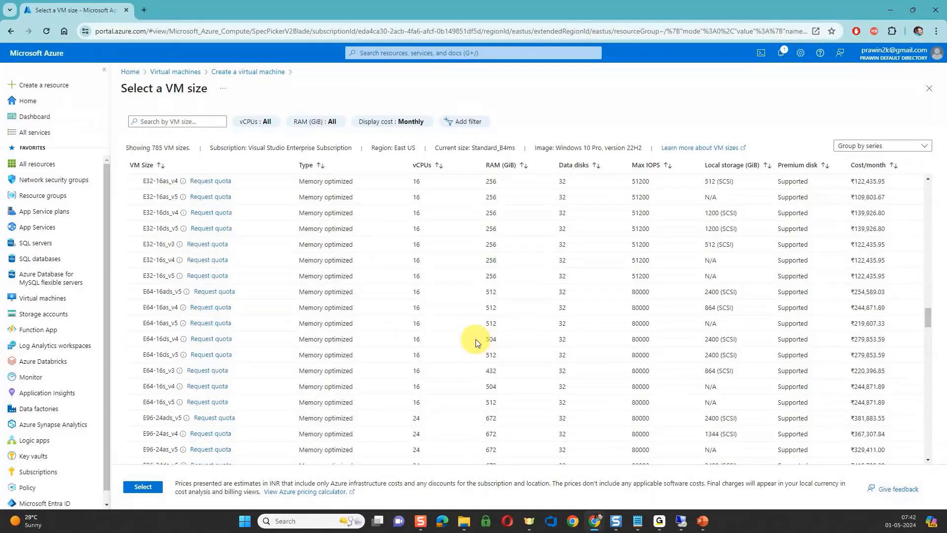
pyautogui.scroll(5, 476, 342)
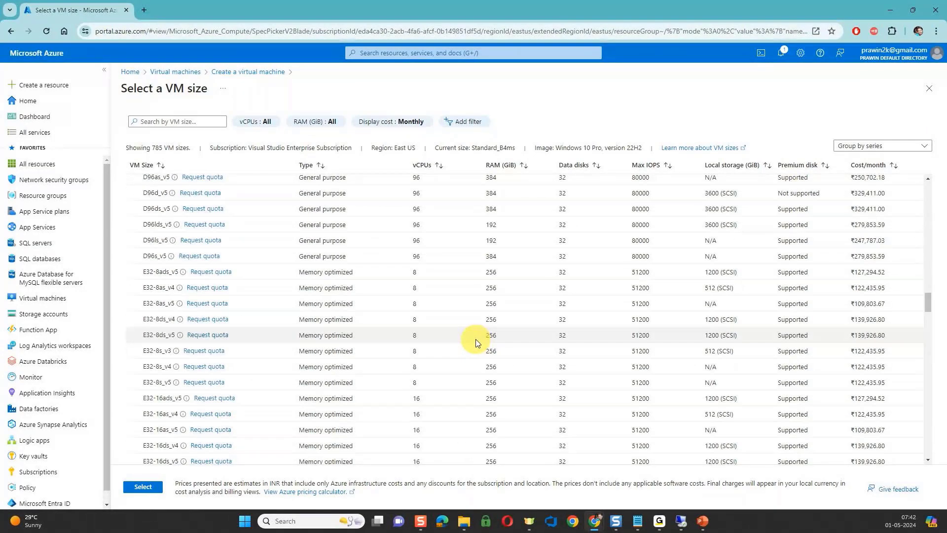
pyautogui.scroll(15, 477, 342)
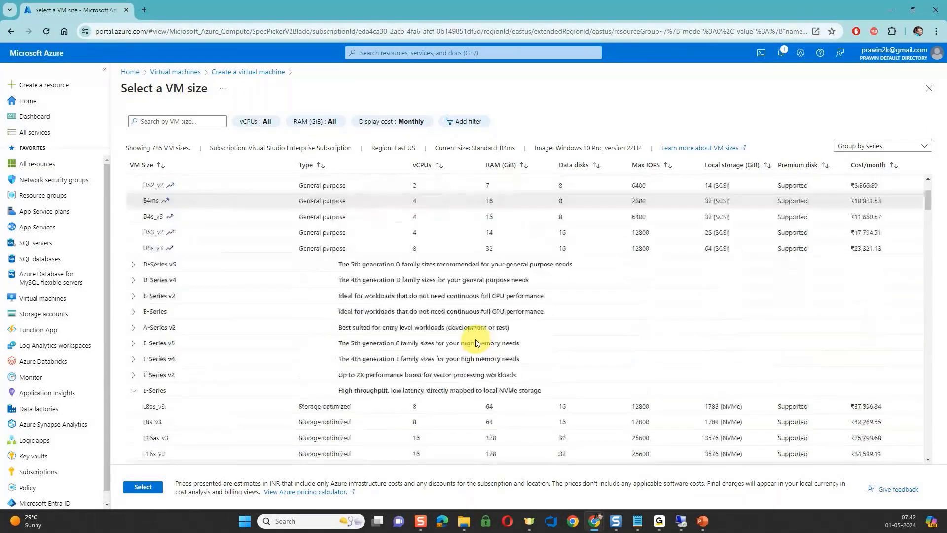
# Choose the D2as_v4 size from the sizes most used by Azure users for the virtual machine.
pyautogui.scroll(1, 477, 342)
pyautogui.scroll(3, 475, 339)
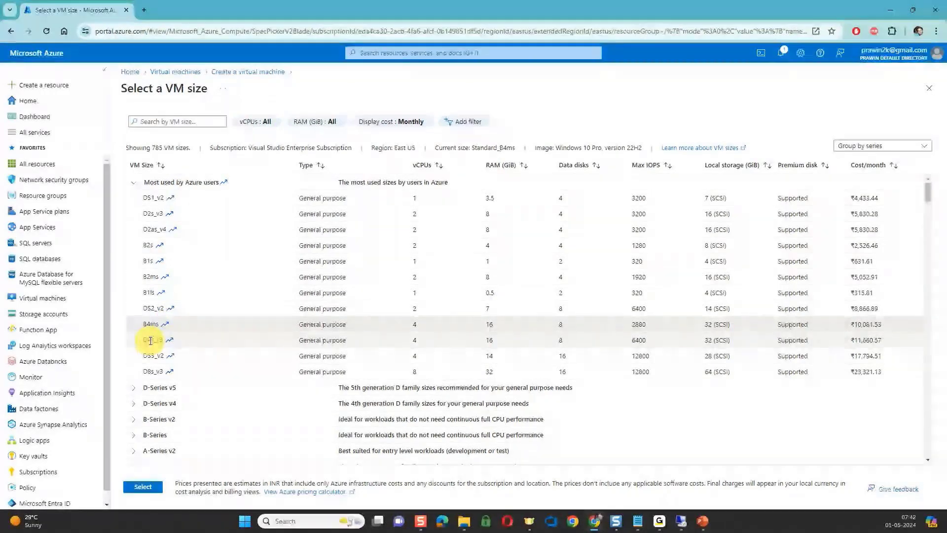
pyautogui.click(154, 228)
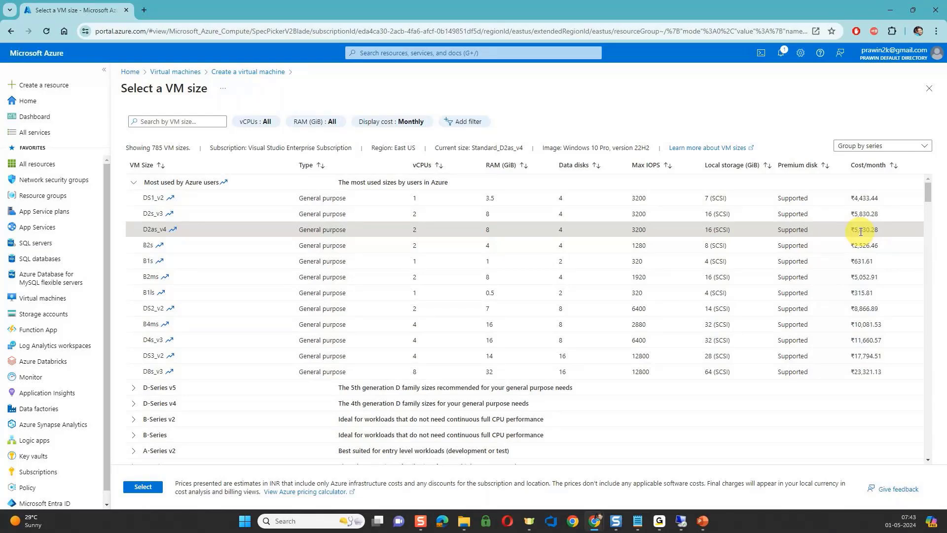
pyautogui.click(143, 486)
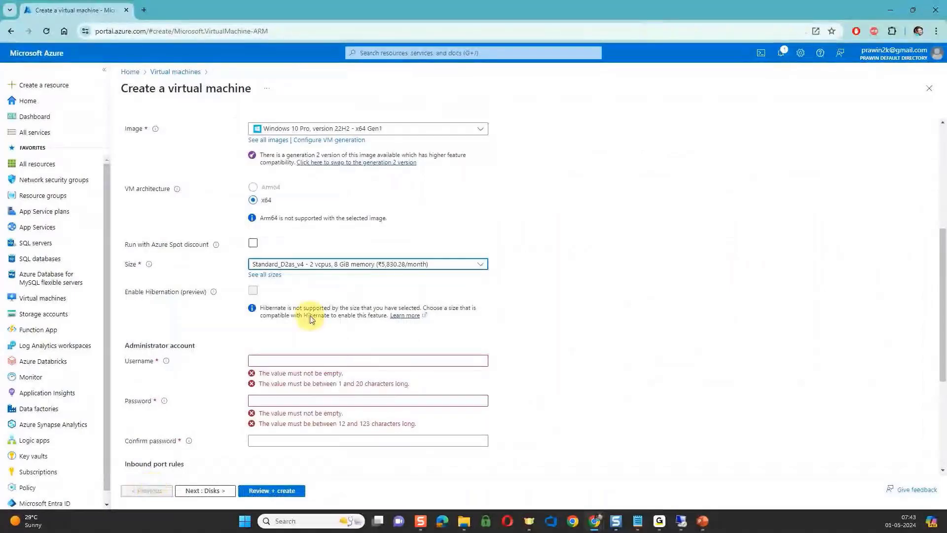
# Set the administrator account's username to vmadmin and enter and confirm the account password.
pyautogui.scroll(-2, 367, 243)
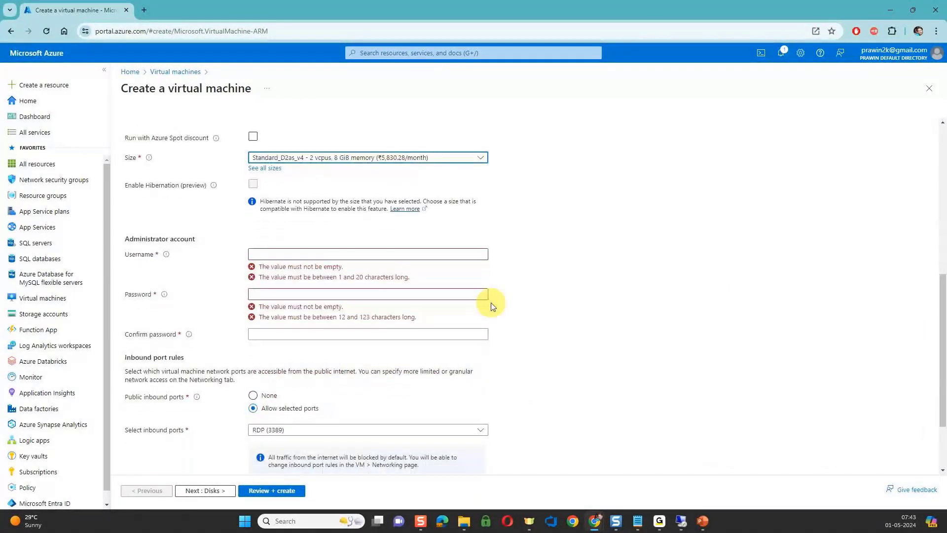
pyautogui.click(281, 254)
pyautogui.write('vmadmin')
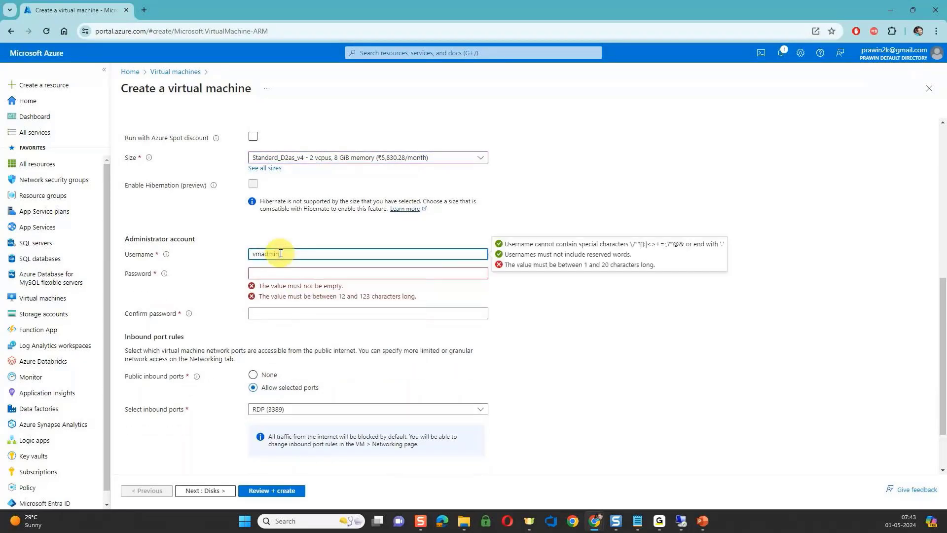
pyautogui.press('Tab')
pyautogui.write('********')
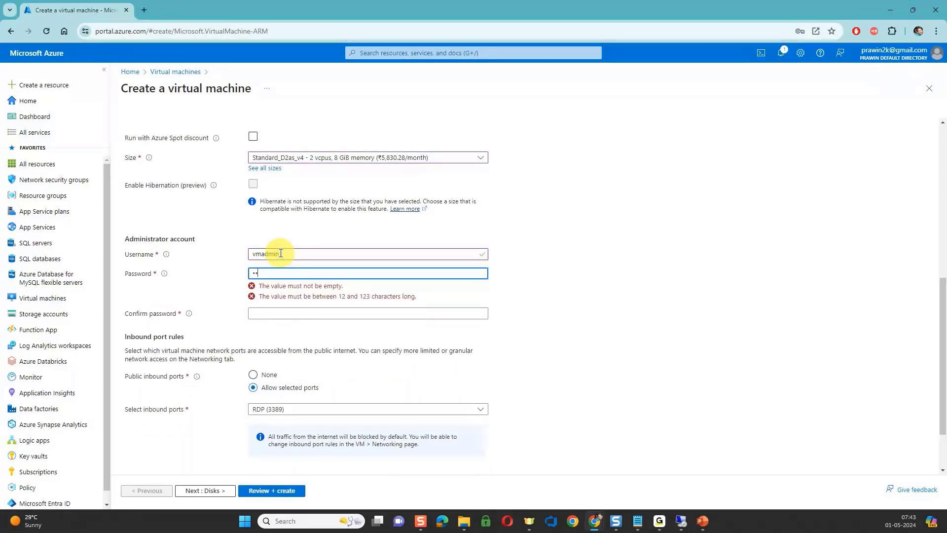
pyautogui.write('****')
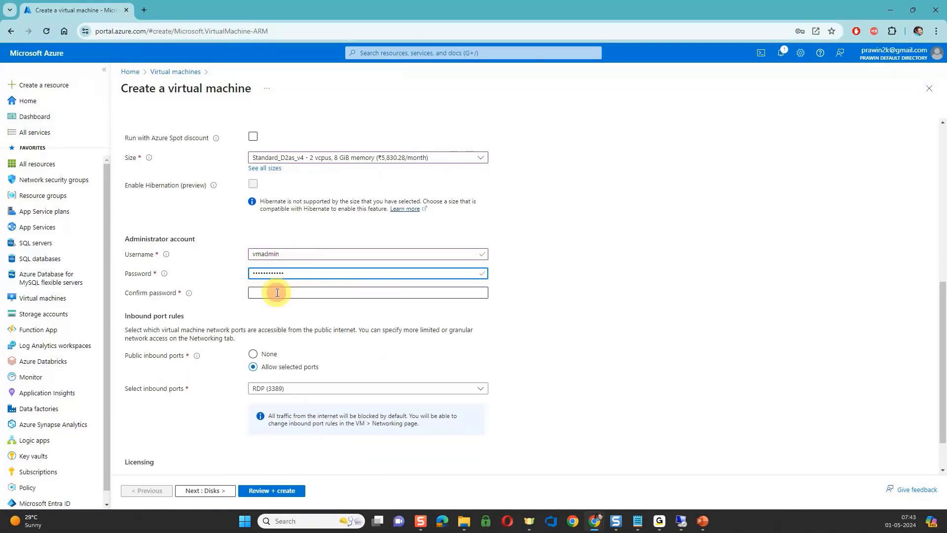
pyautogui.click(277, 292)
pyautogui.write('**********')
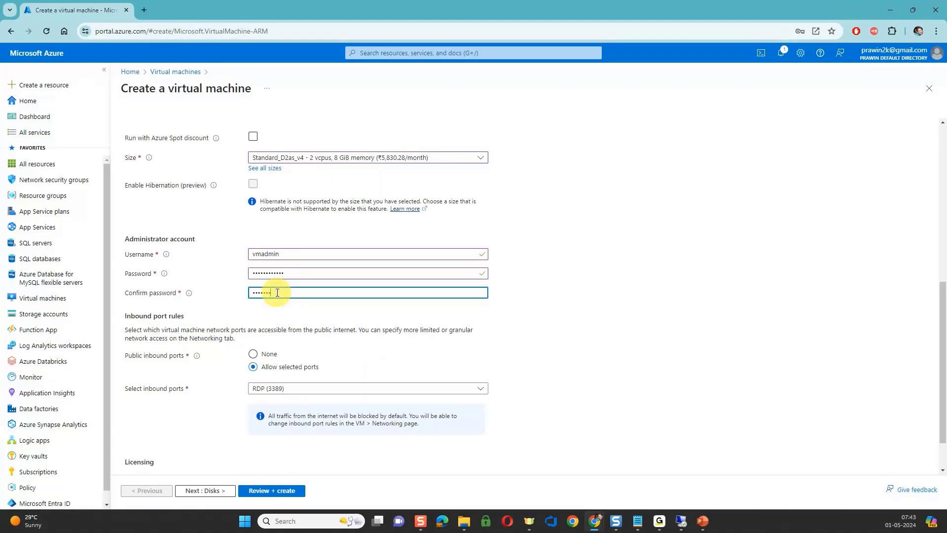
pyautogui.write('**')
# Review the ports that can be opened for inbound traffic, keeping only RDP (3389) selected.
pyautogui.scroll(-1, 277, 292)
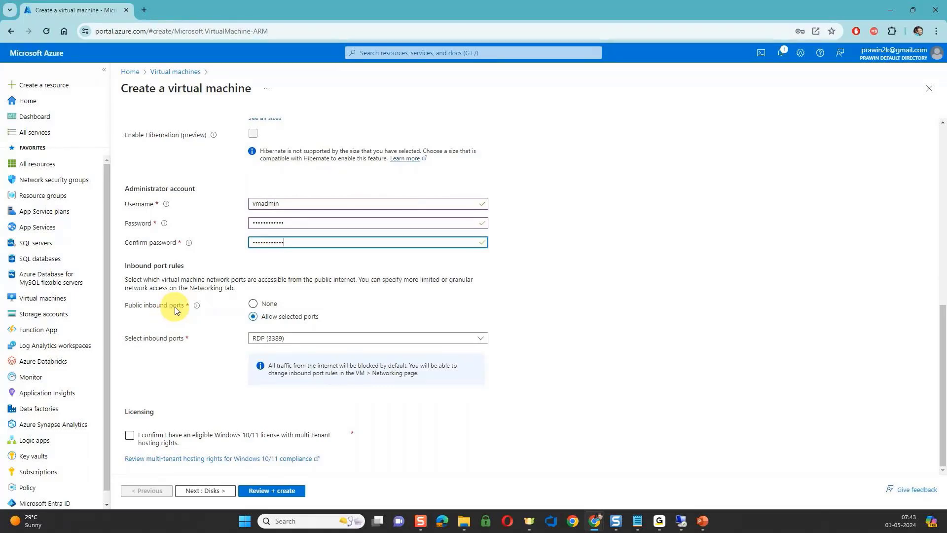
pyautogui.click(278, 340)
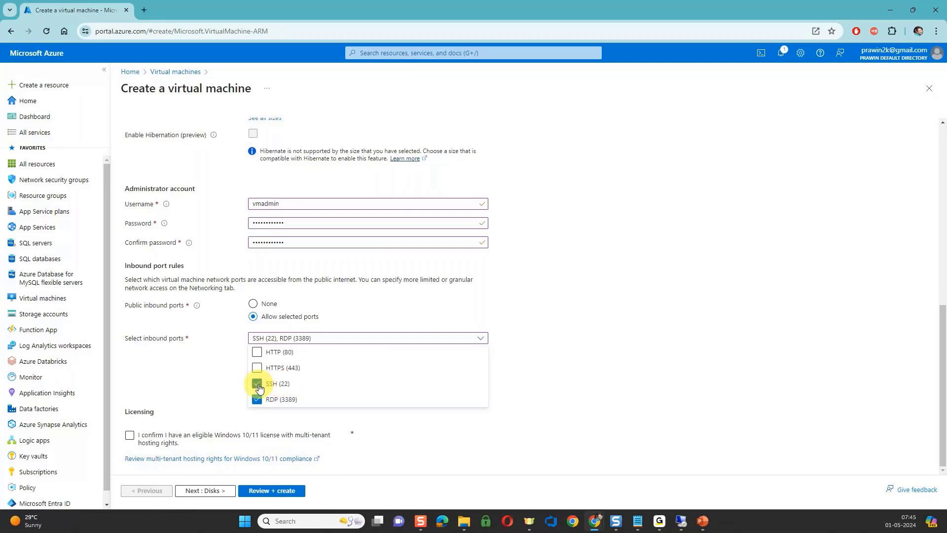
pyautogui.click(259, 388)
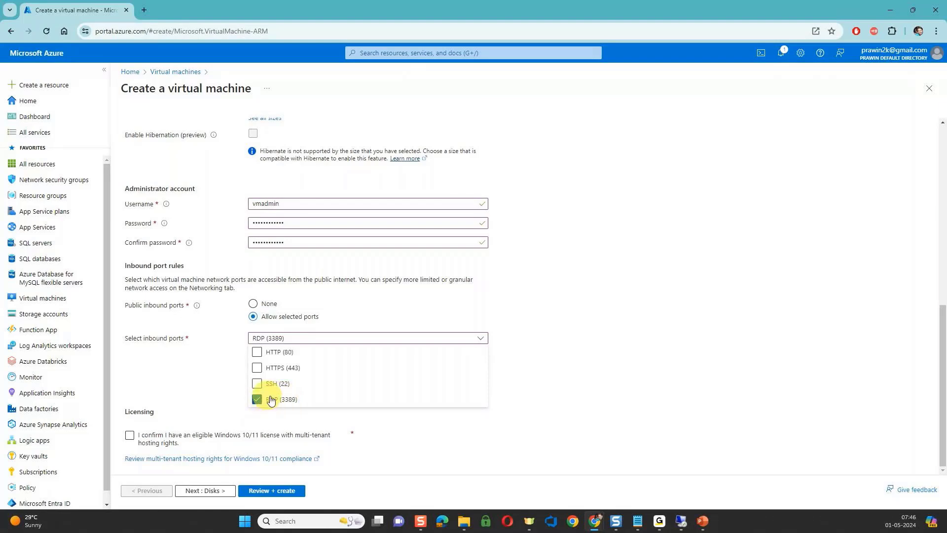
pyautogui.click(535, 305)
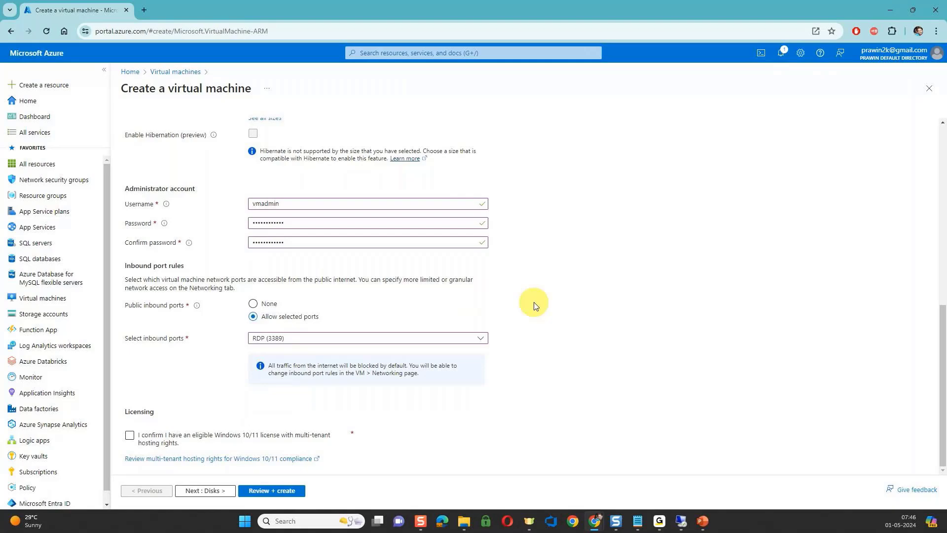
# Confirm having an eligible Windows 10/11 license with multi-tenant hosting rights and proceed to the disk settings.
pyautogui.click(129, 436)
pyautogui.scroll(6, 234, 403)
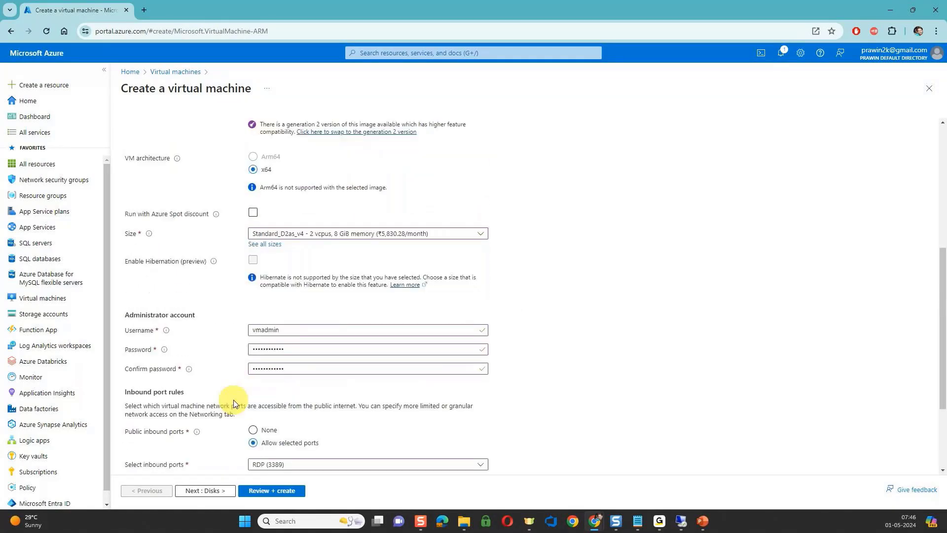
pyautogui.scroll(2, 234, 403)
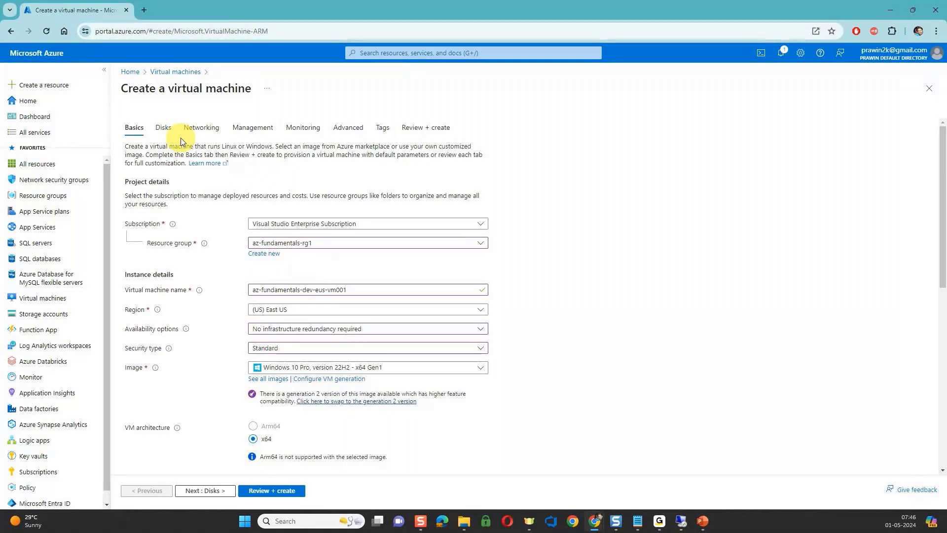
pyautogui.click(206, 490)
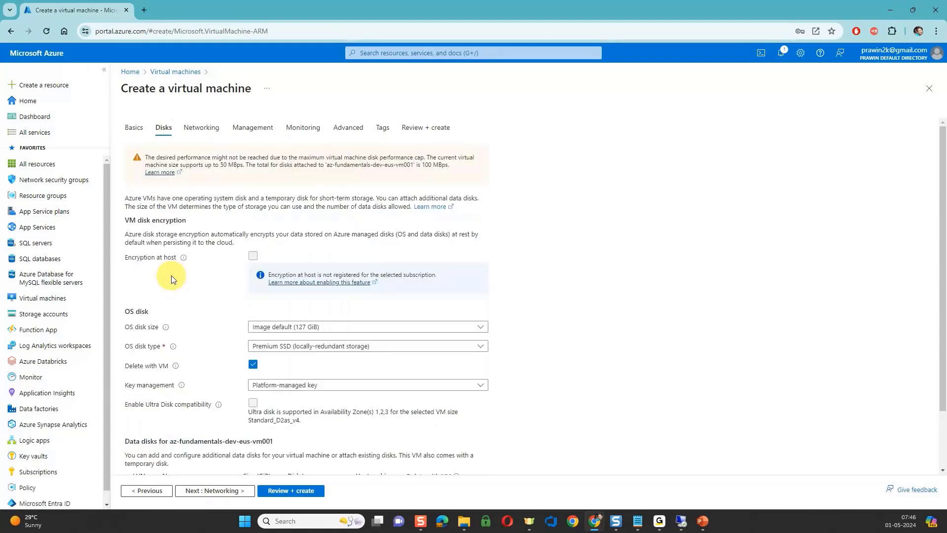
# Review the OS disk sizes, keeping the image default, and set the OS disk type to locally-redundant Standard HDD.
pyautogui.scroll(-2, 171, 279)
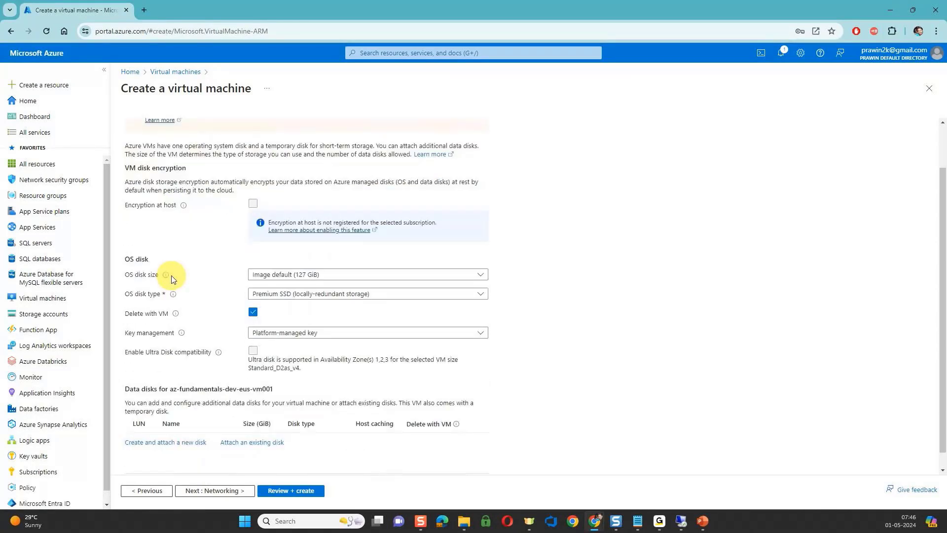
pyautogui.moveTo(172, 276)
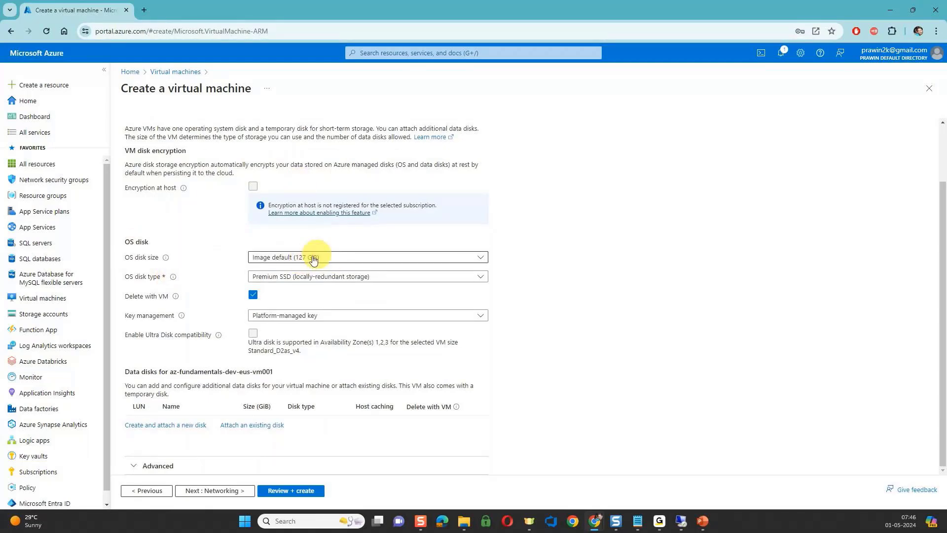
pyautogui.click(346, 255)
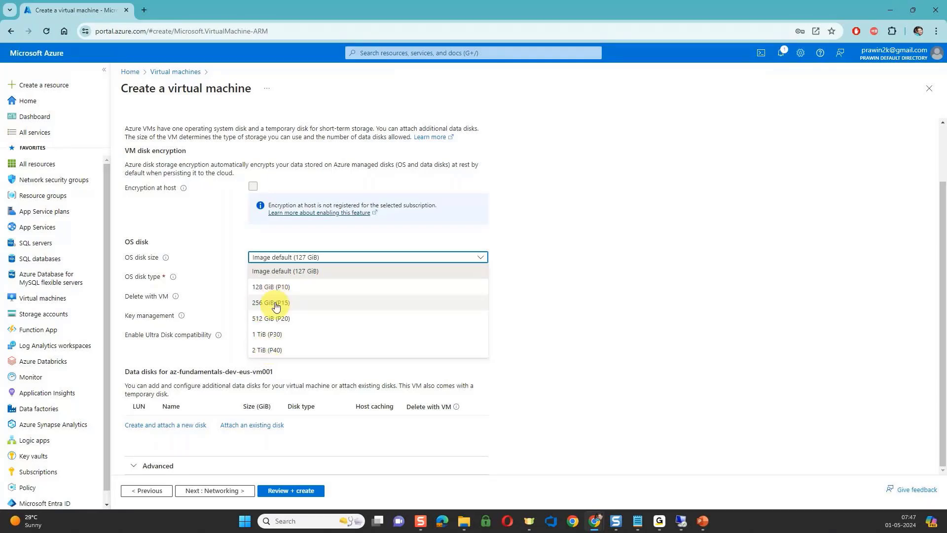
pyautogui.click(536, 268)
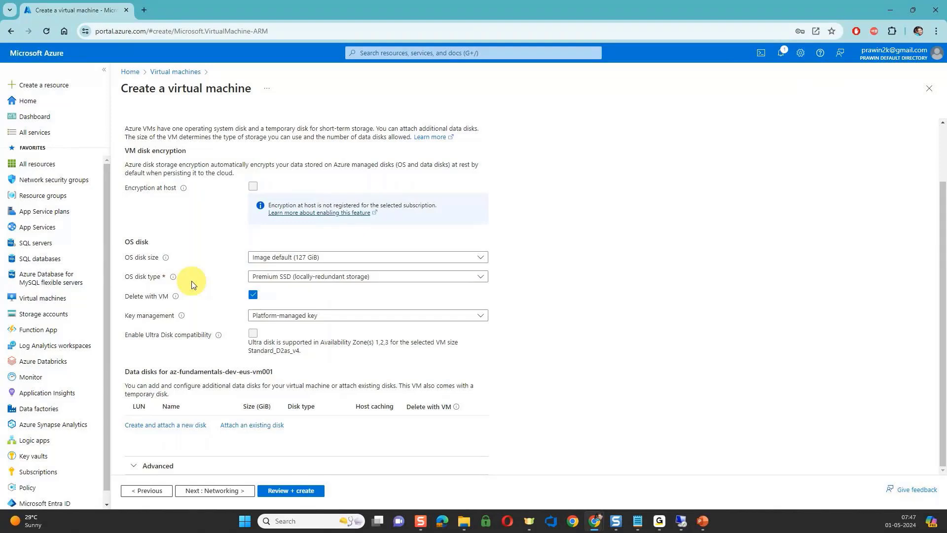
pyautogui.click(316, 279)
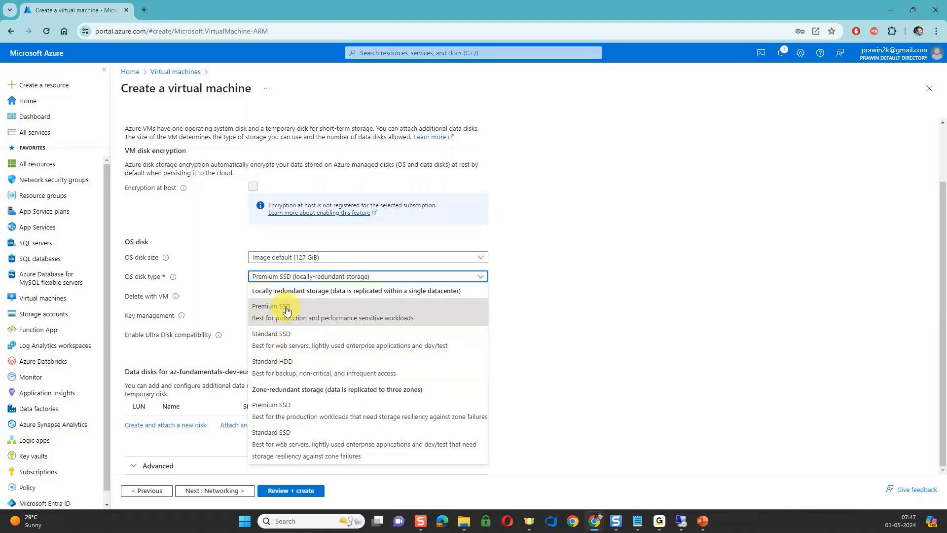
pyautogui.click(281, 363)
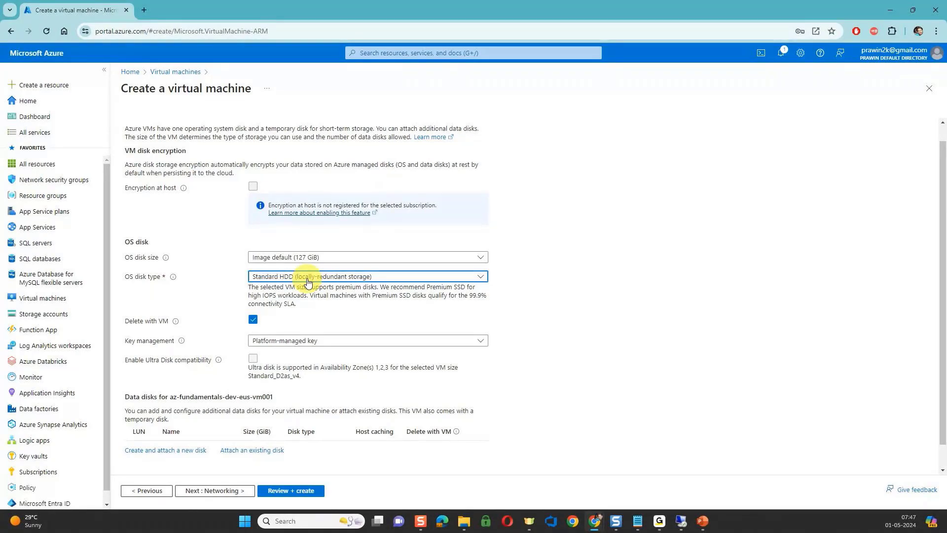
# Examine the key management options for the OS disk, keeping the platform-managed key.
pyautogui.scroll(-1, 307, 281)
pyautogui.click(288, 319)
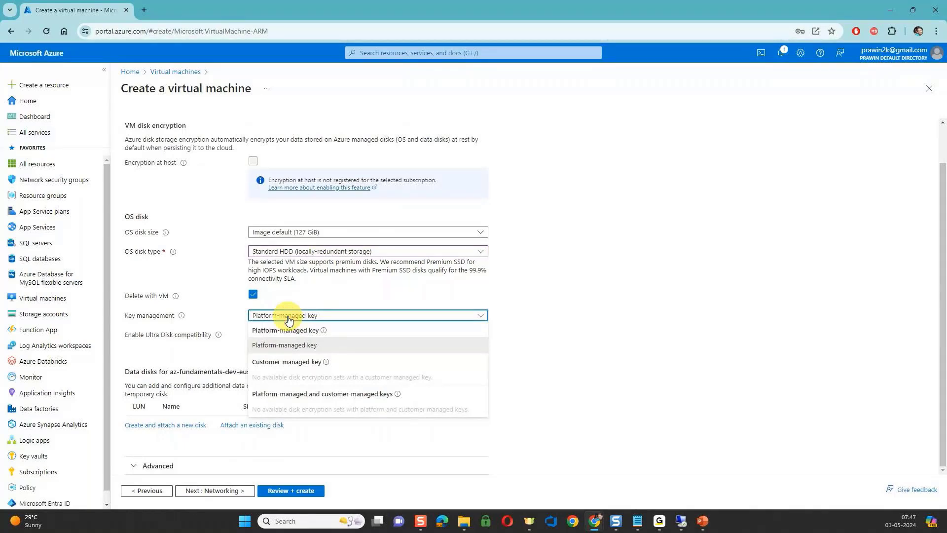
pyautogui.click(289, 319)
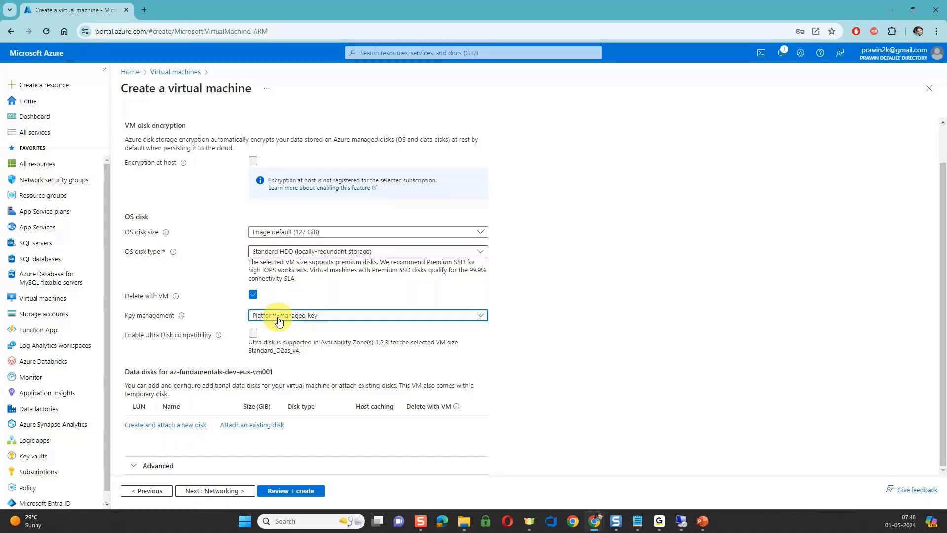
pyautogui.click(279, 320)
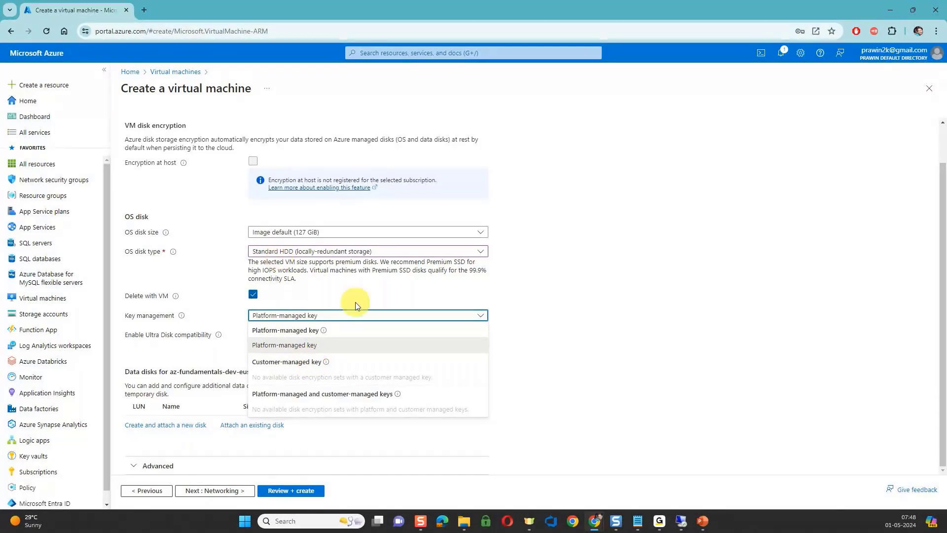
pyautogui.click(394, 292)
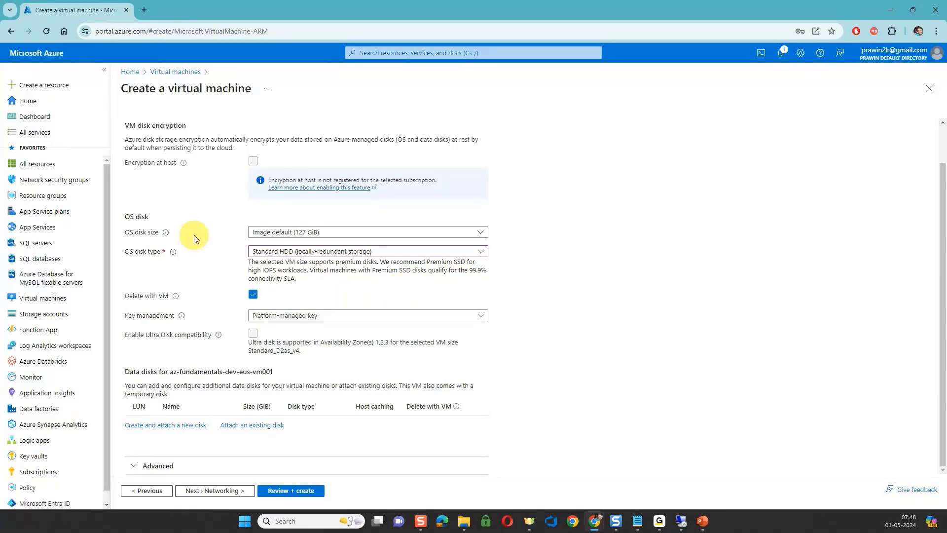
# Start a new data disk for the virtual machine and review its source types, keeping None (empty disk).
pyautogui.click(169, 425)
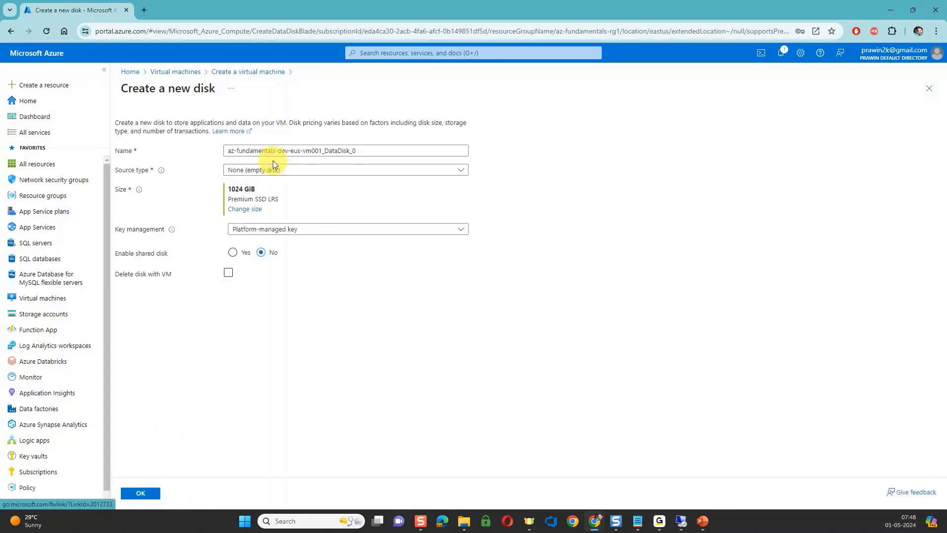
pyautogui.doubleClick(264, 151)
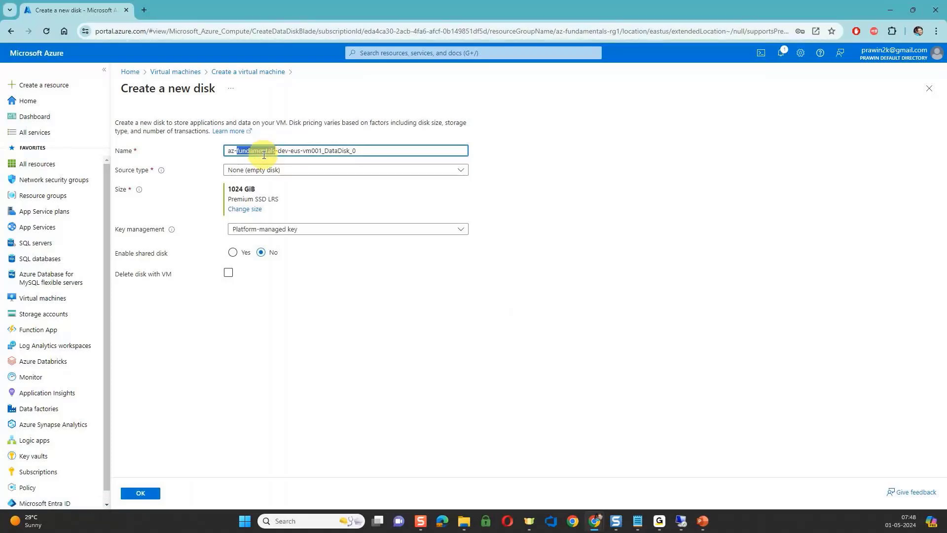
pyautogui.click(277, 170)
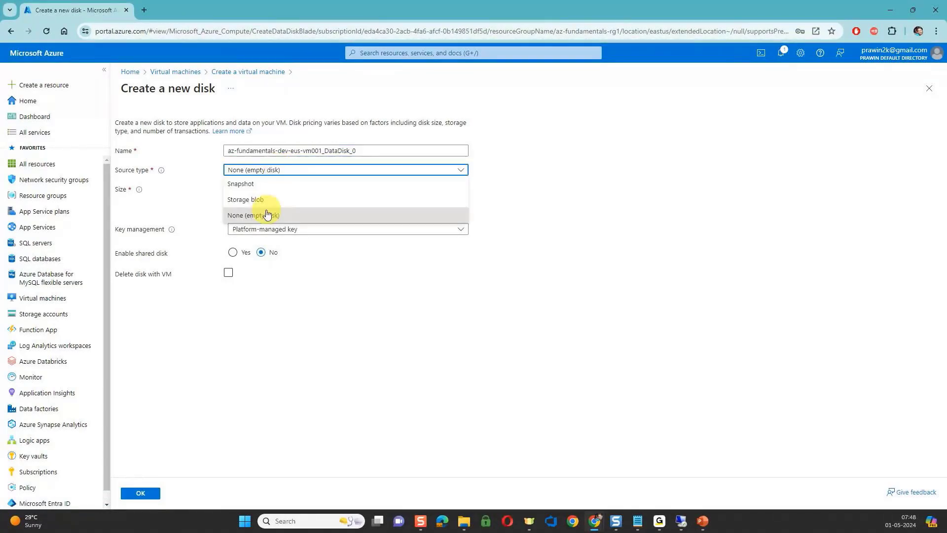
pyautogui.click(510, 150)
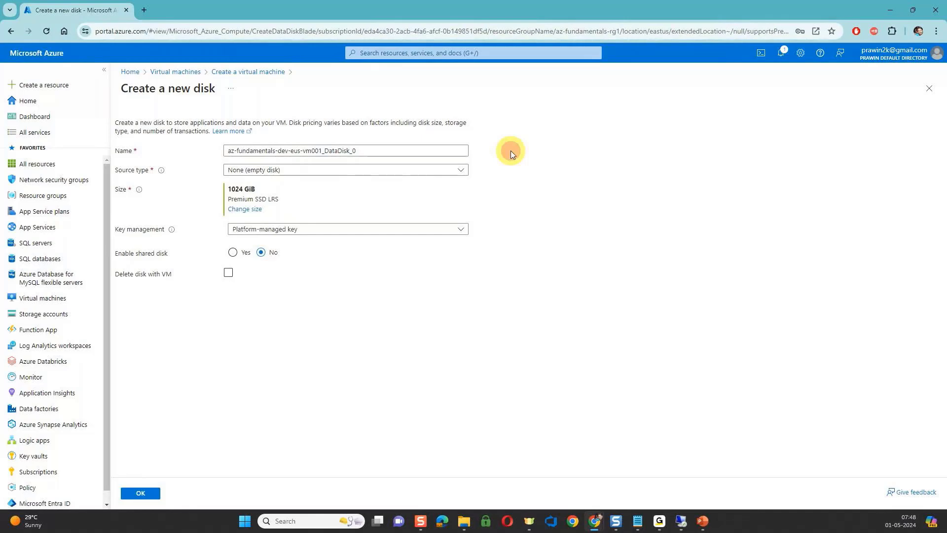
# Review the new data disk's available sizes and storage types, and set its storage type to locally-redundant Standard HDD.
pyautogui.click(245, 209)
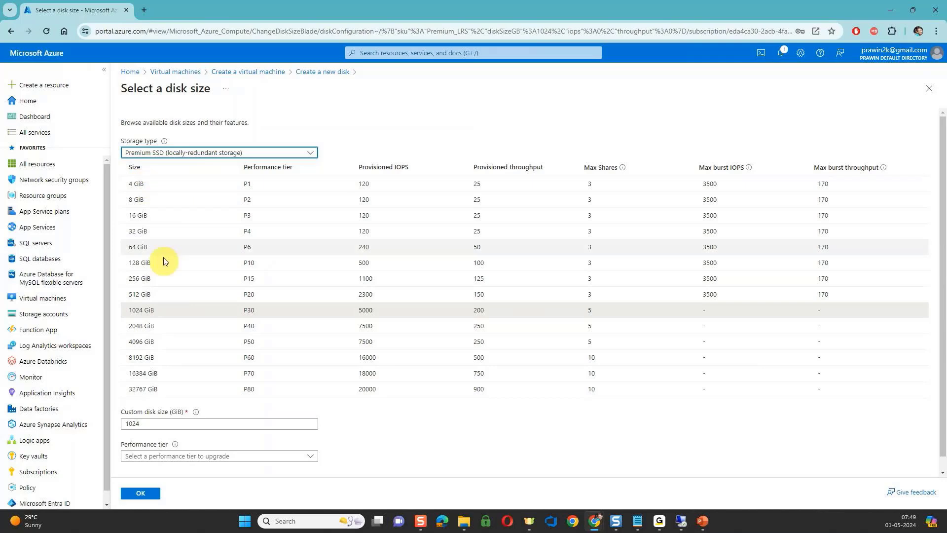
pyautogui.scroll(-1, 169, 327)
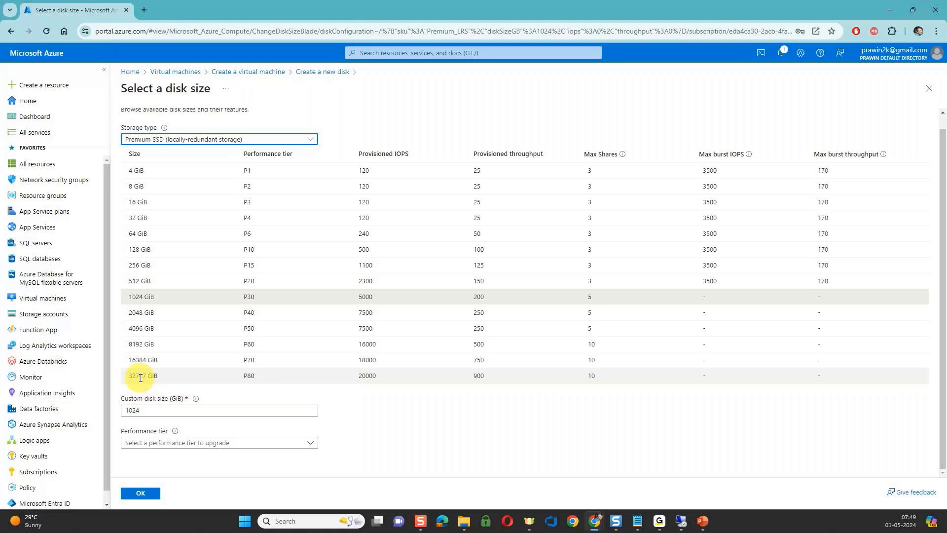
pyautogui.click(174, 143)
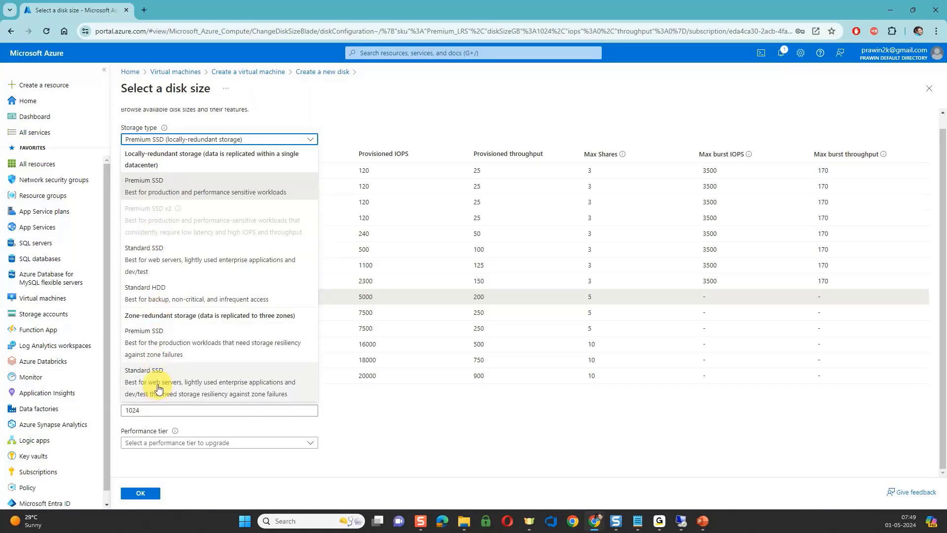
pyautogui.click(168, 296)
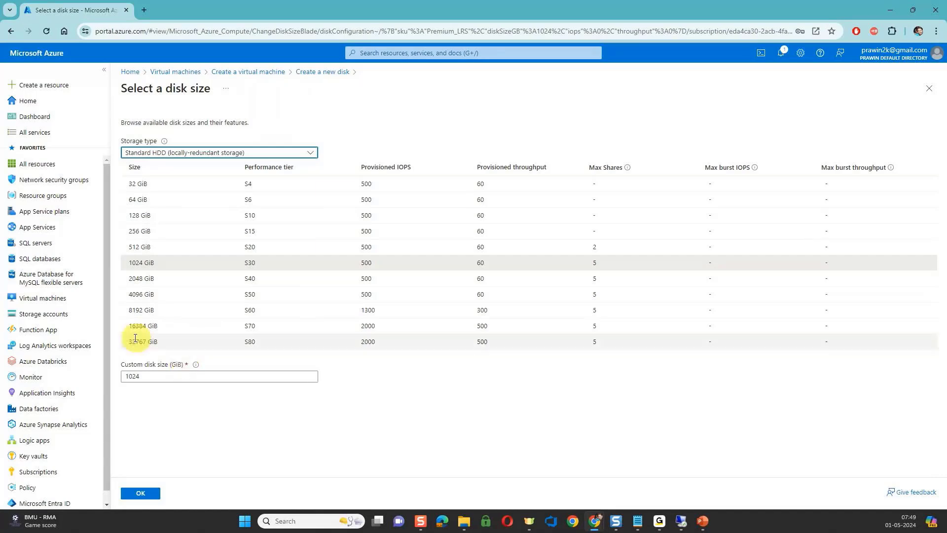
pyautogui.click(215, 158)
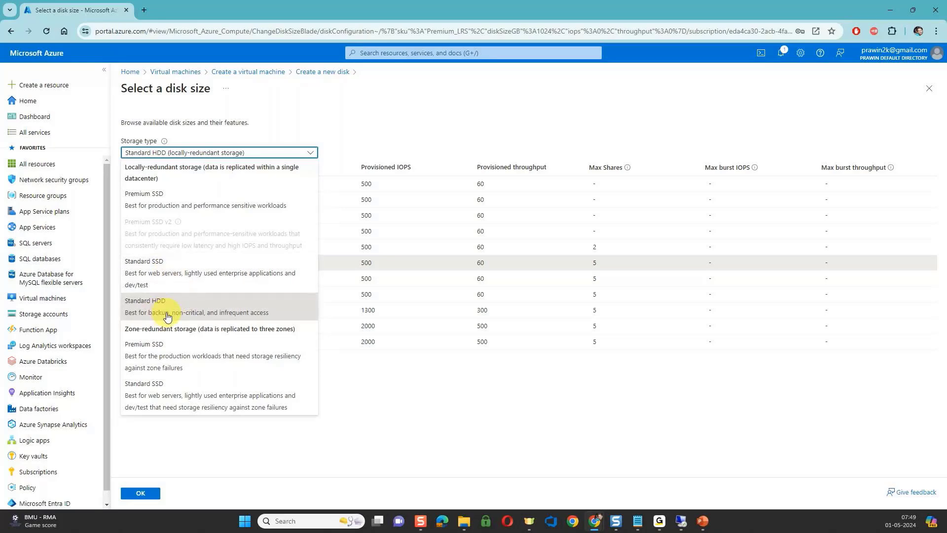
pyautogui.click(326, 393)
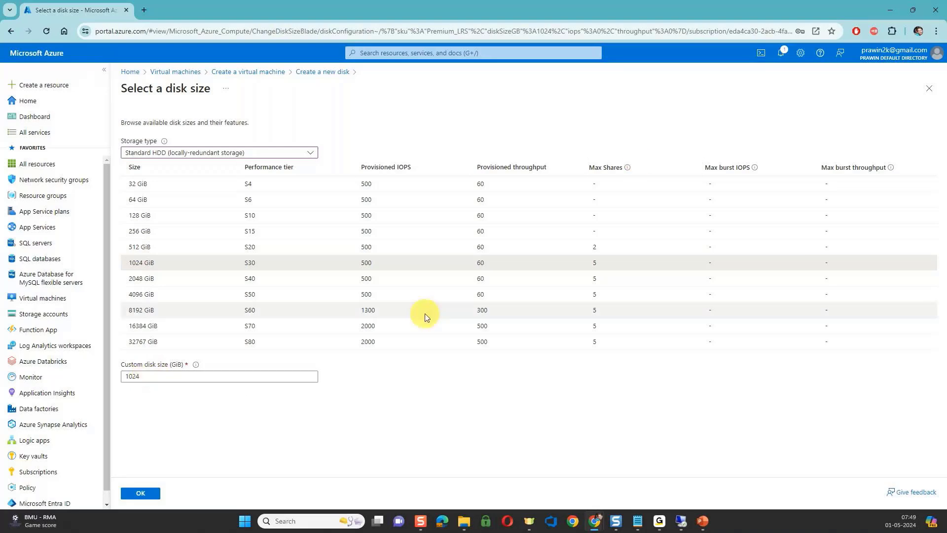
# Attach the new 1024 GiB Standard HDD data disk to the virtual machine, and remove it from the data disks again.
pyautogui.click(927, 91)
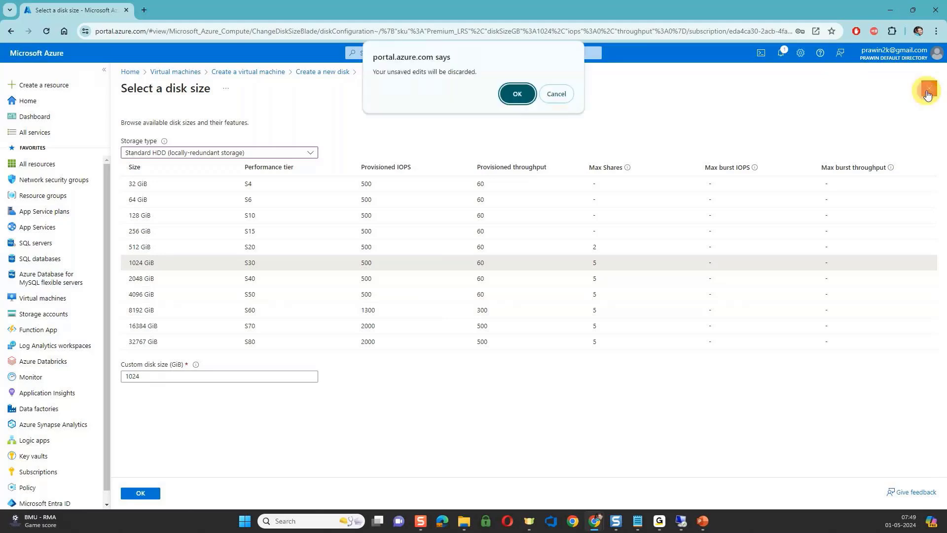
pyautogui.click(555, 93)
pyautogui.click(140, 492)
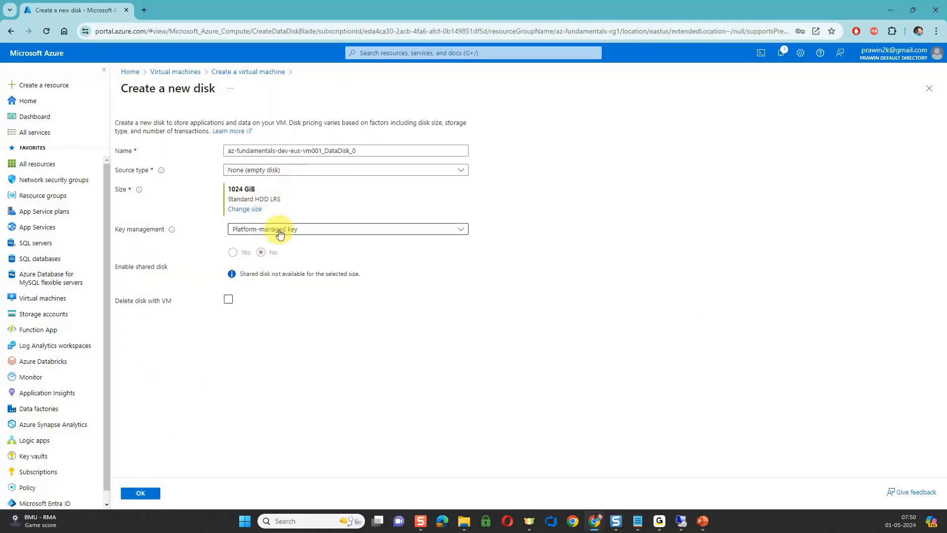
pyautogui.click(146, 490)
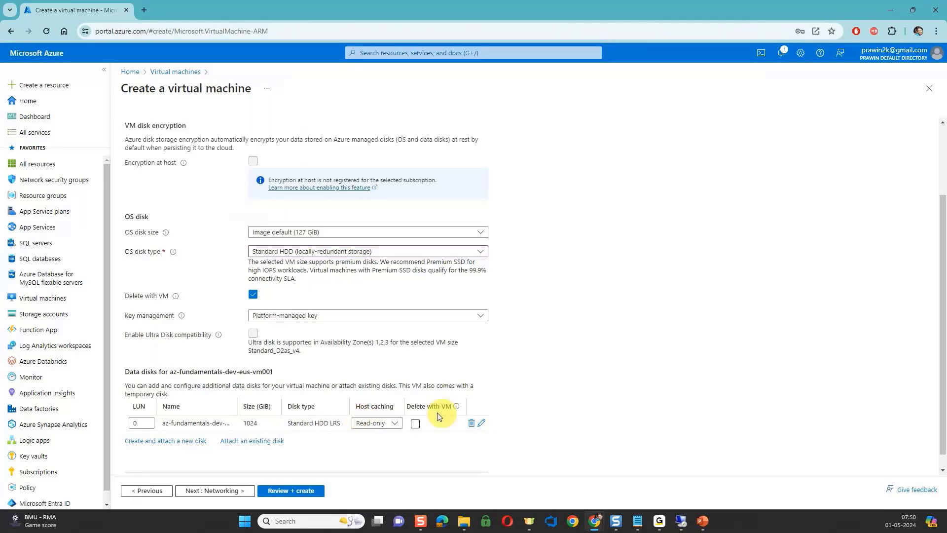
pyautogui.click(471, 423)
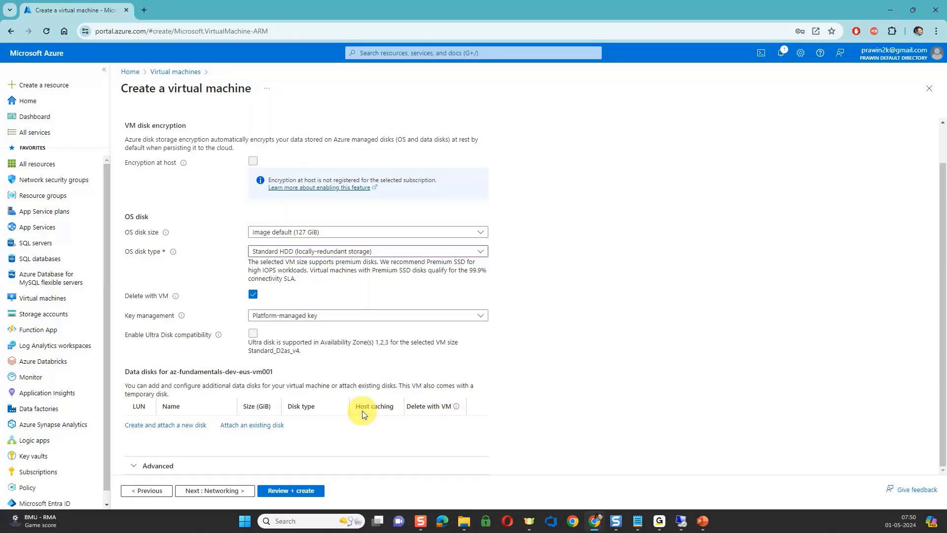
pyautogui.scroll(1, 362, 414)
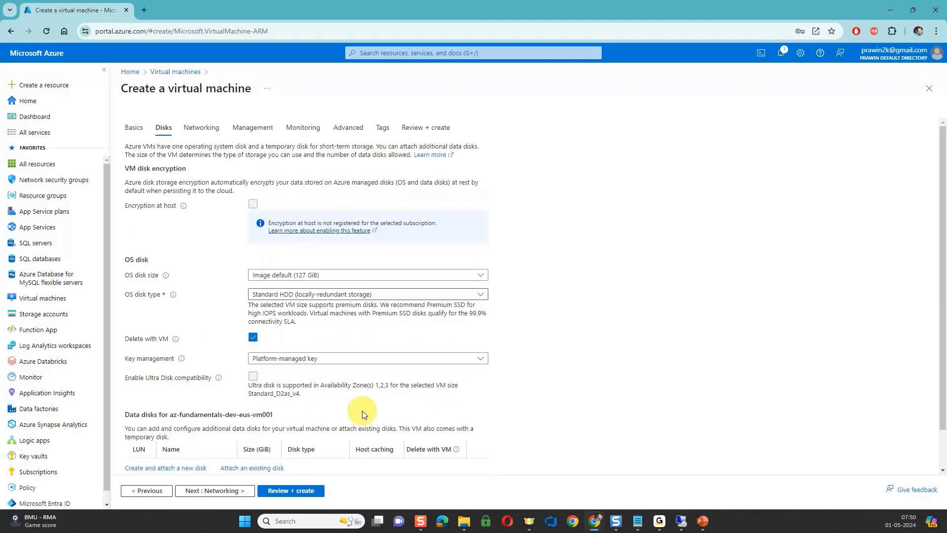
# Review the virtual machine's networking settings and the available virtual networks, keeping the new az-fundamentals-dev-eus-vm001-vnet and the other defaults.
pyautogui.click(193, 491)
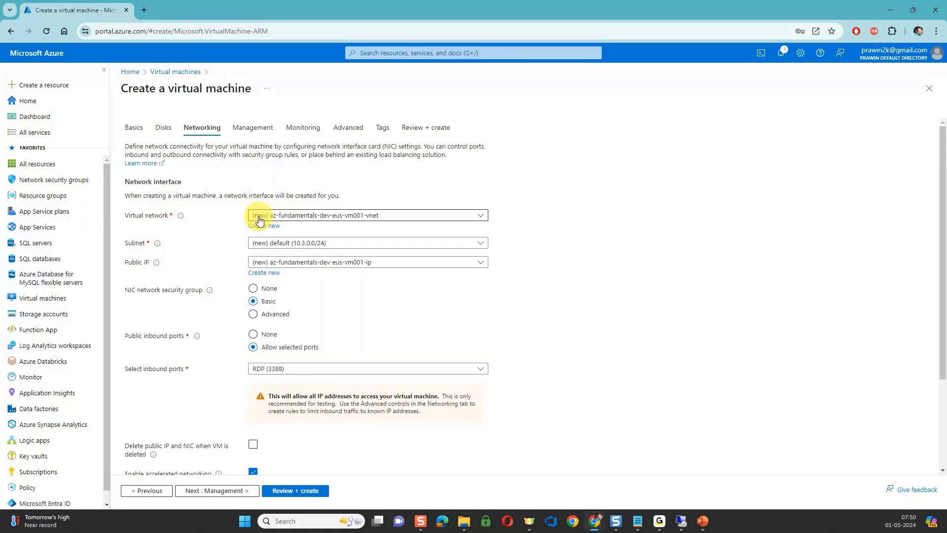
pyautogui.click(384, 218)
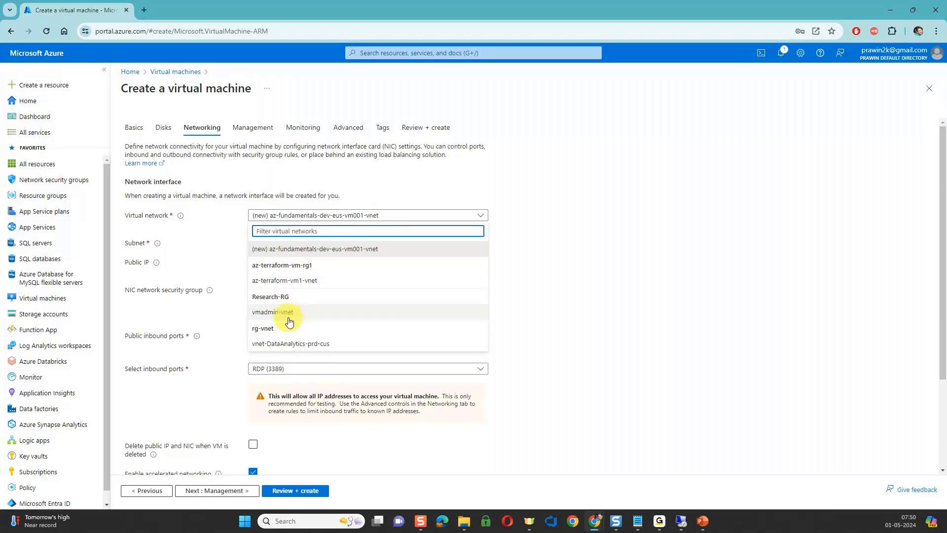
pyautogui.click(580, 228)
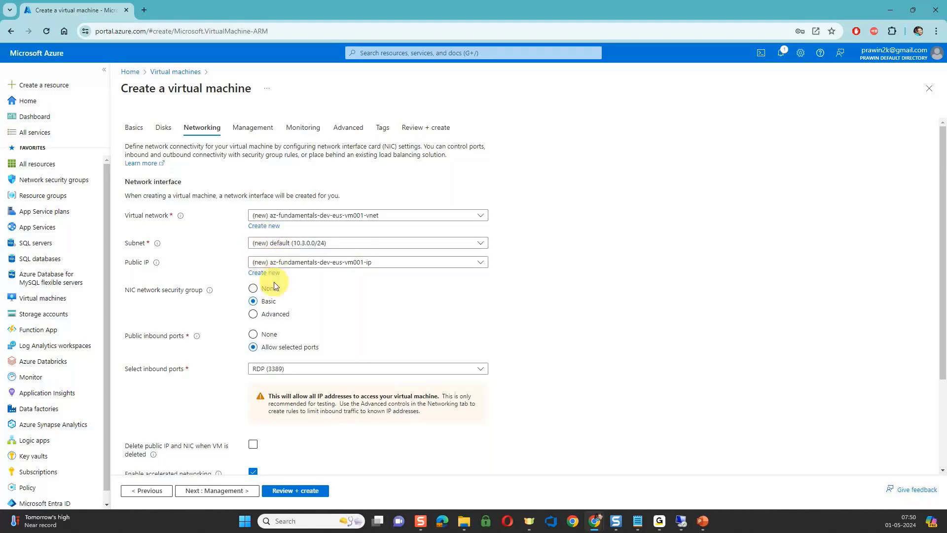
pyautogui.scroll(-1, 276, 354)
pyautogui.scroll(-2, 276, 354)
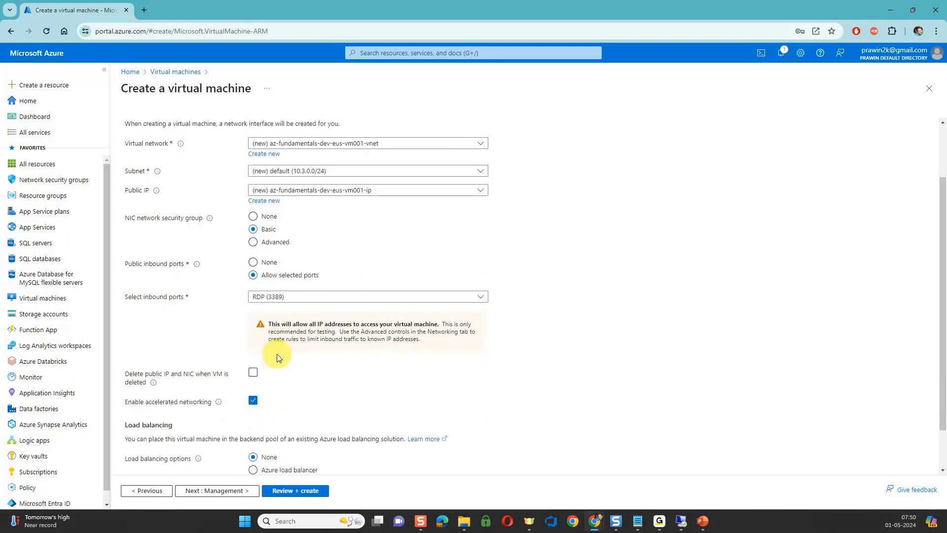
pyautogui.scroll(2, 276, 355)
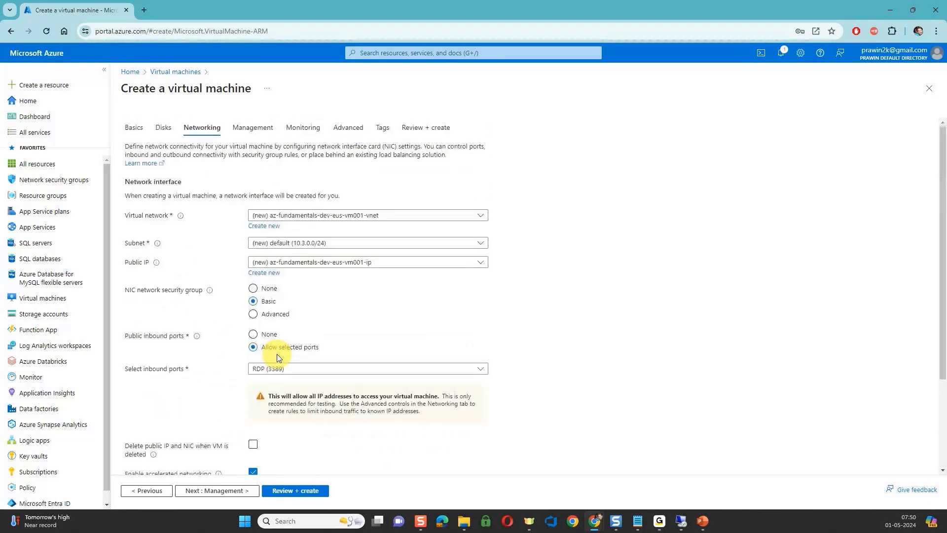
# In the virtual machine's management settings, set the auto-shutdown time to 9:00:00 AM.
pyautogui.click(220, 492)
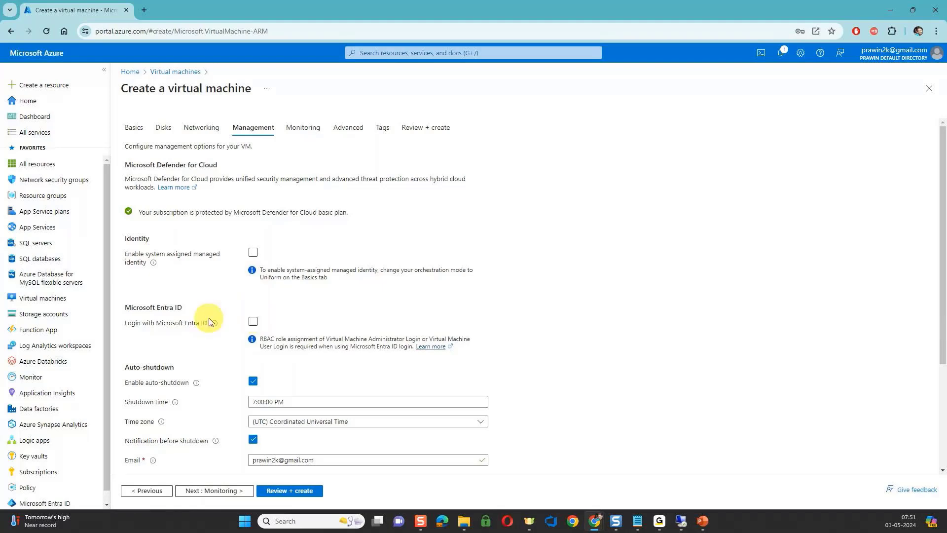
pyautogui.click(252, 322)
pyautogui.scroll(-2, 252, 325)
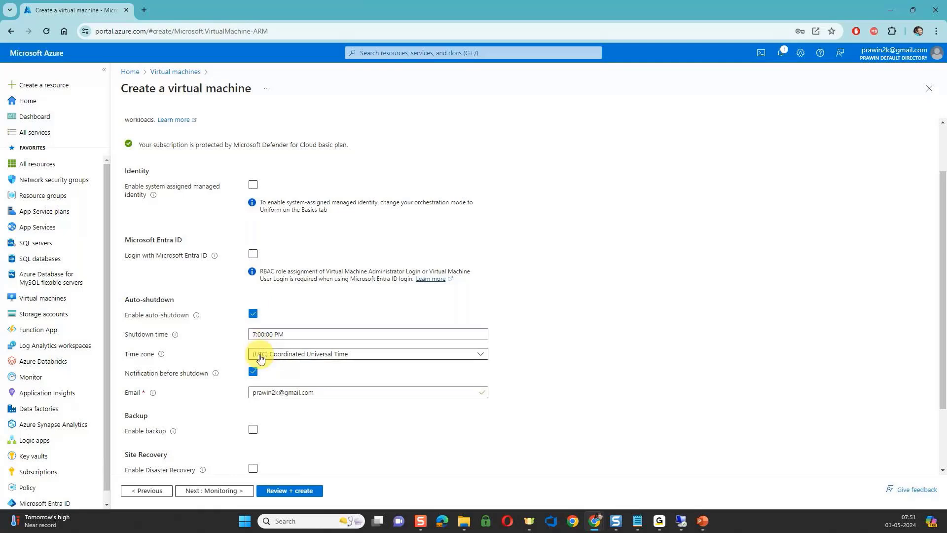
pyautogui.tripleClick(286, 333)
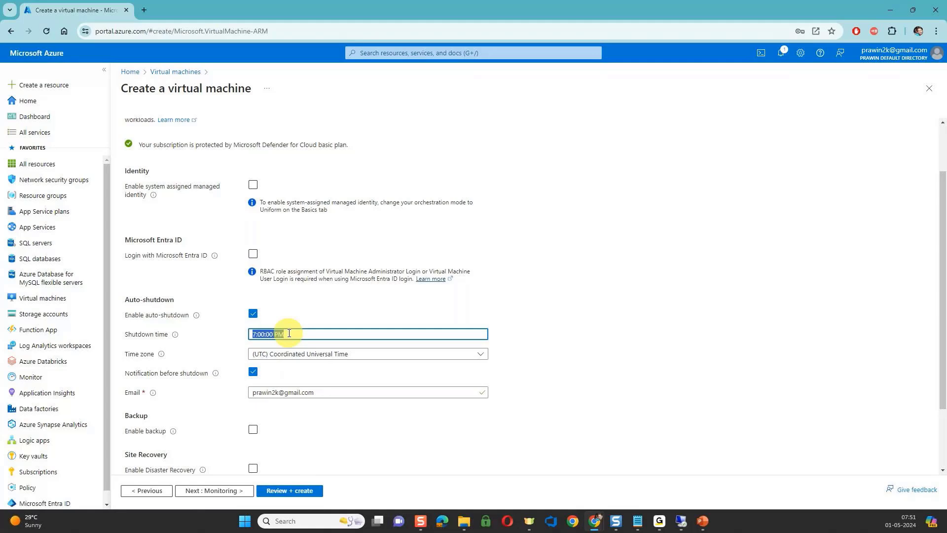
pyautogui.press('Left')
pyautogui.press('Delete')
pyautogui.write('9a')
# Set the auto-shutdown time zone to (UTC+05:30) Chennai, Kolkata, Mumbai, New Delhi.
pyautogui.click(295, 353)
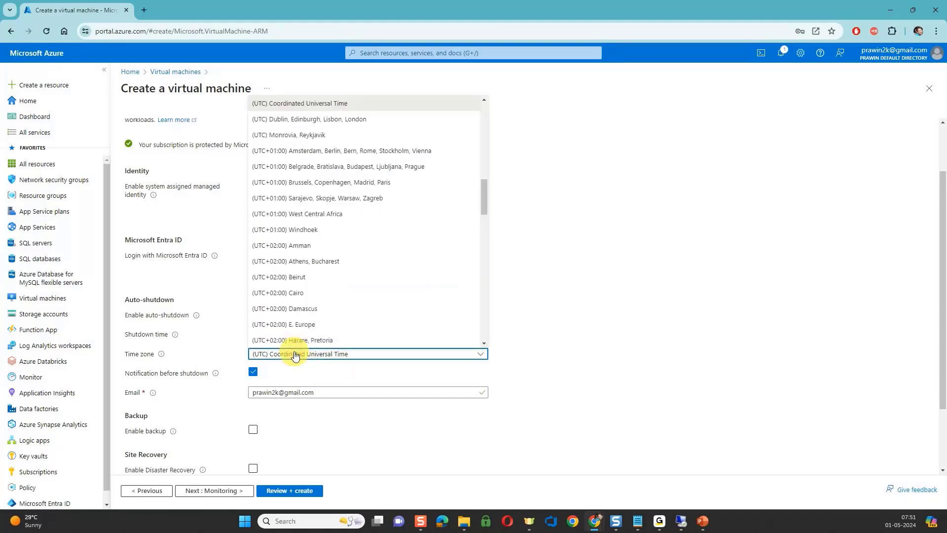
pyautogui.scroll(-12, 308, 250)
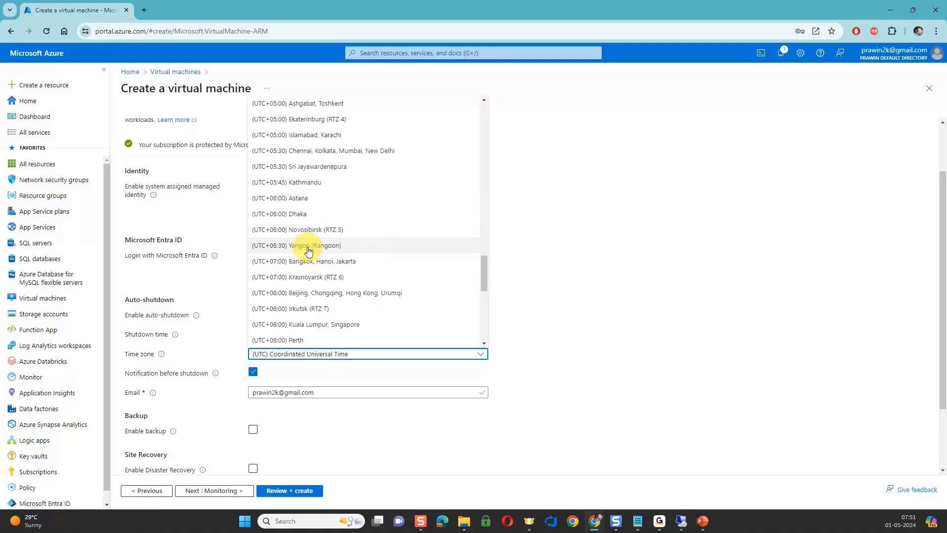
pyautogui.click(279, 151)
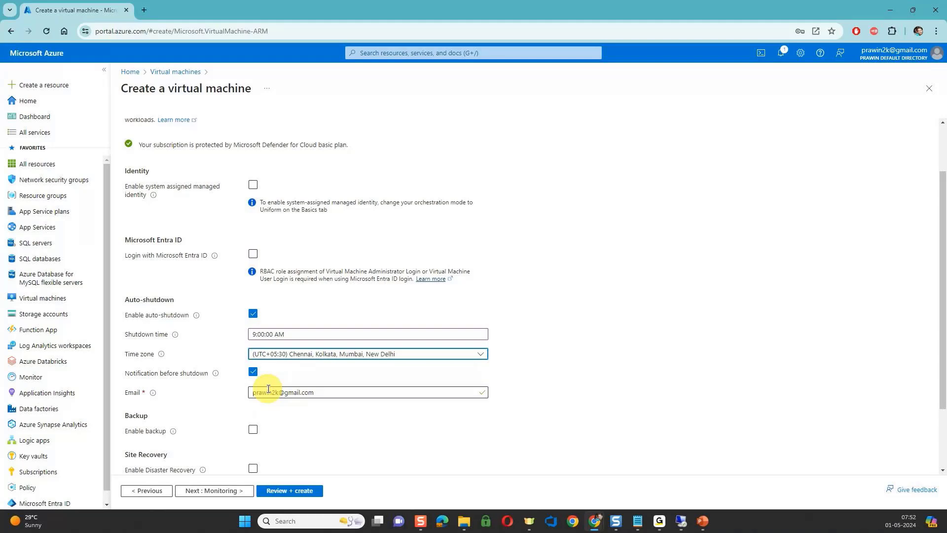
# Examine the remaining management options and the monitoring and advanced settings of the virtual machine, keeping their defaults.
pyautogui.scroll(-2, 256, 387)
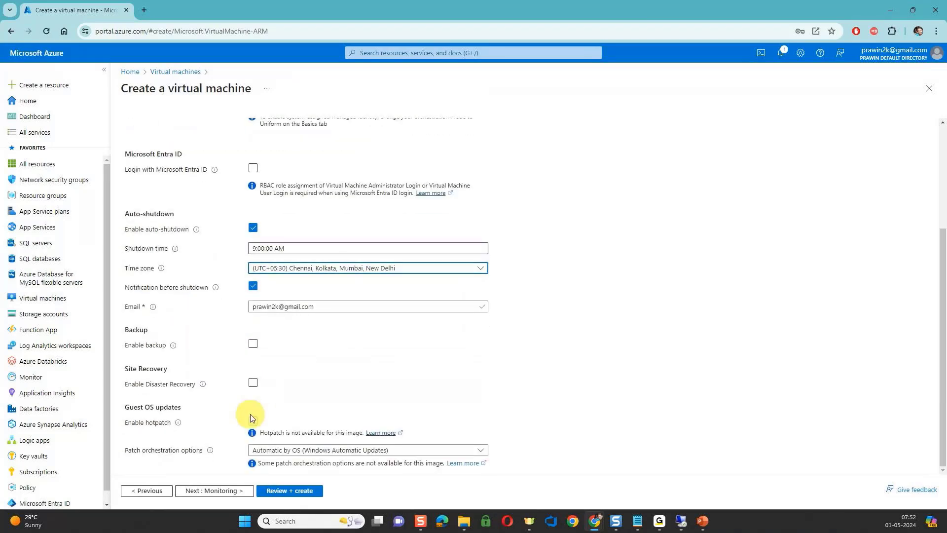
pyautogui.click(236, 434)
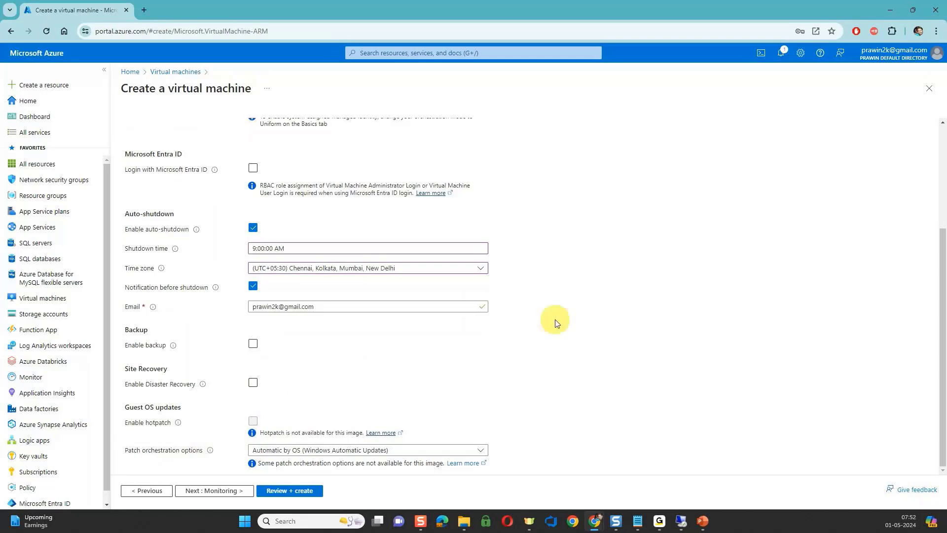
pyautogui.scroll(3, 584, 344)
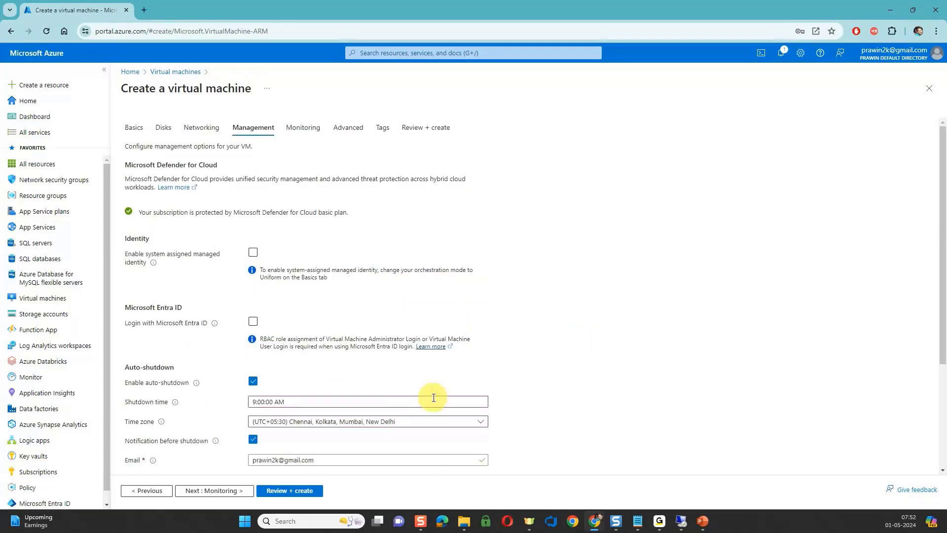
pyautogui.click(226, 492)
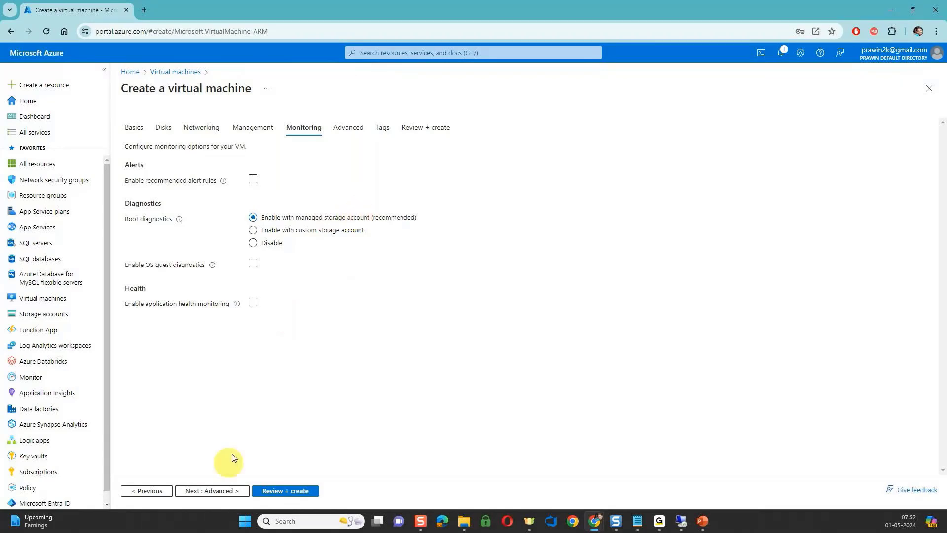
pyautogui.click(221, 492)
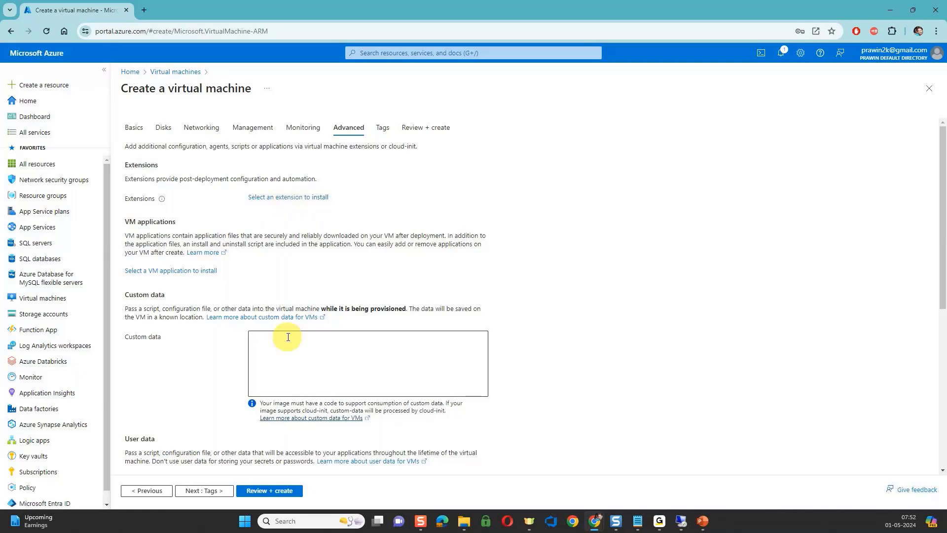
pyautogui.click(284, 366)
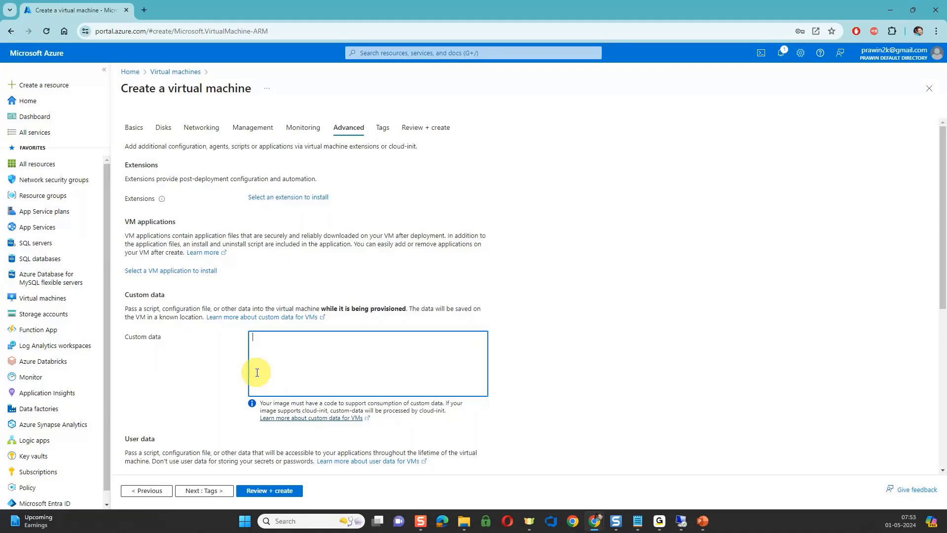
pyautogui.scroll(-2, 257, 372)
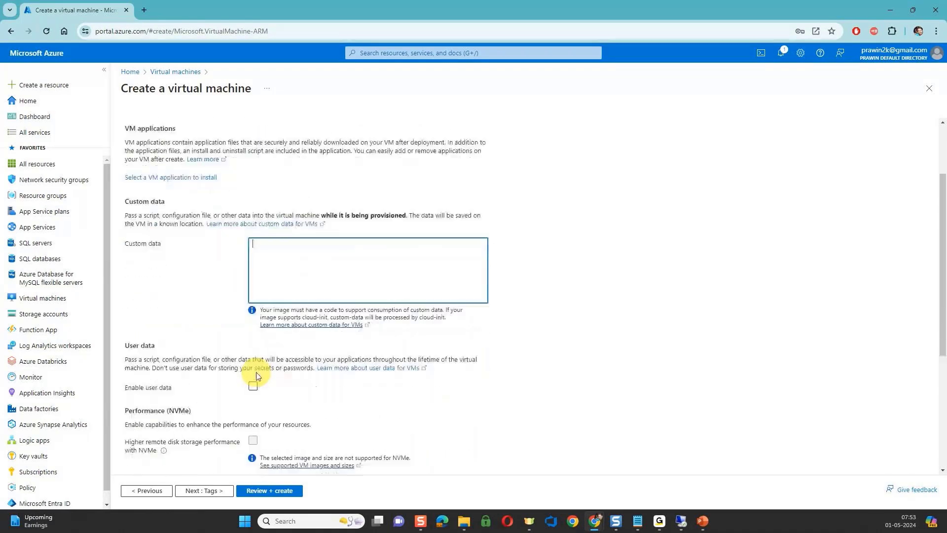
pyautogui.scroll(2, 256, 376)
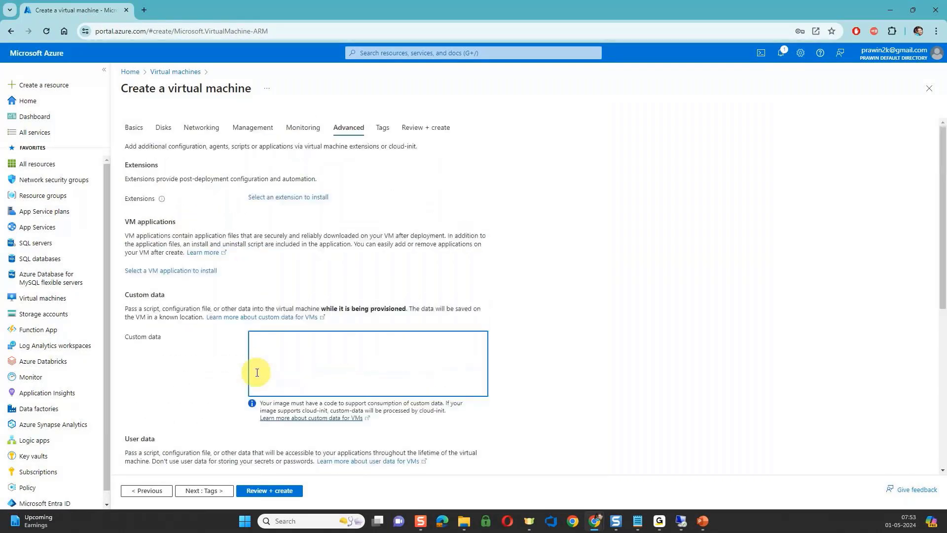
# Validate the virtual machine configuration, review its price and settings summary, and create the virtual machine.
pyautogui.click(268, 490)
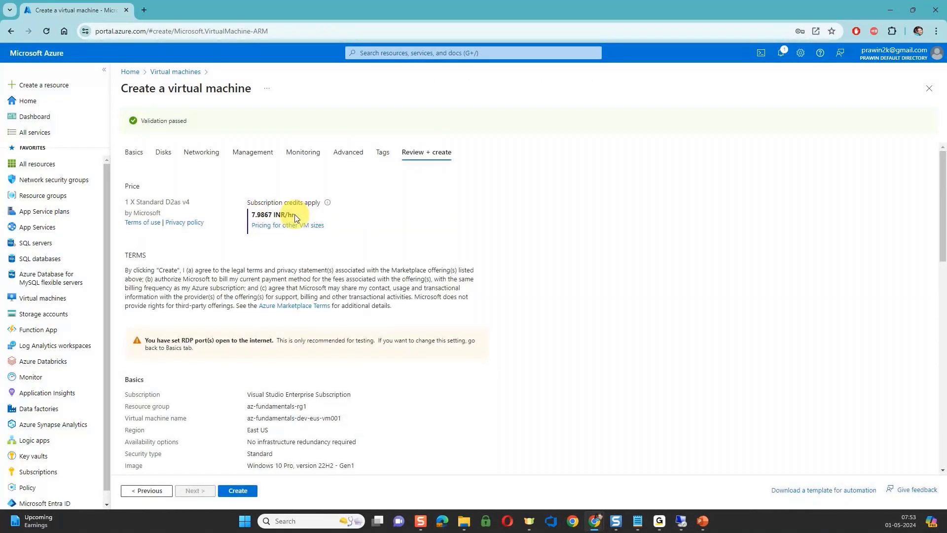
pyautogui.scroll(-6, 316, 420)
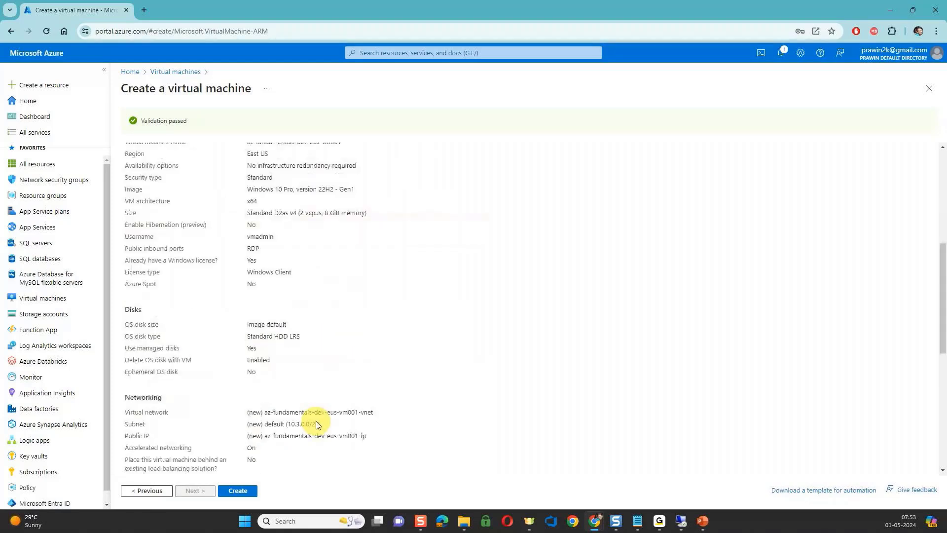
pyautogui.scroll(-7, 316, 424)
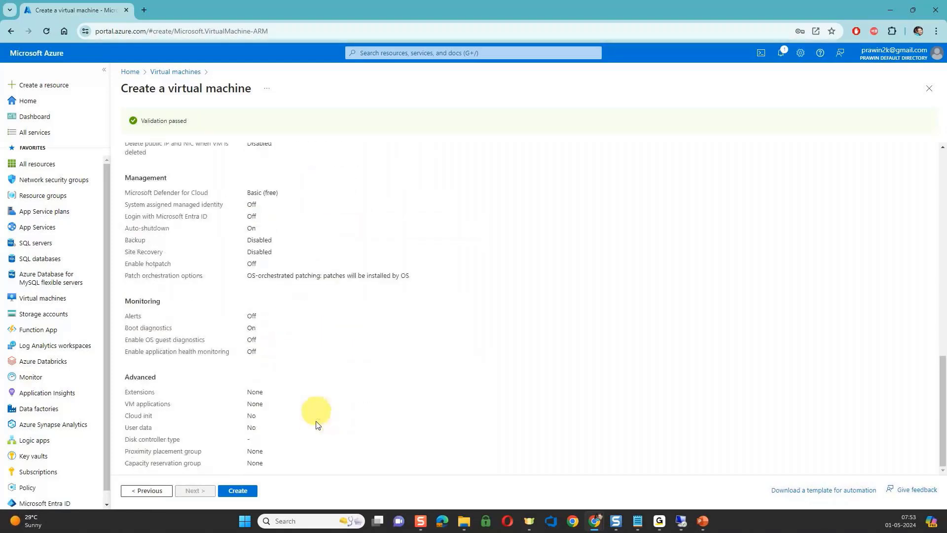
pyautogui.click(235, 491)
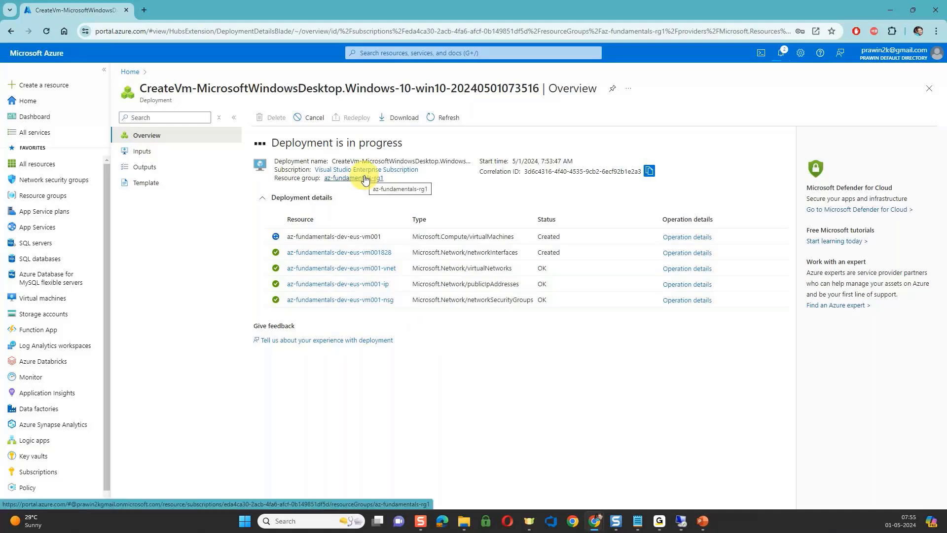
# Open the az-fundamentals-rg1 resource group and review its resources, leaving only the az-fundamentals-dev-eus-vm001-vnet virtual network selected.
pyautogui.click(364, 178)
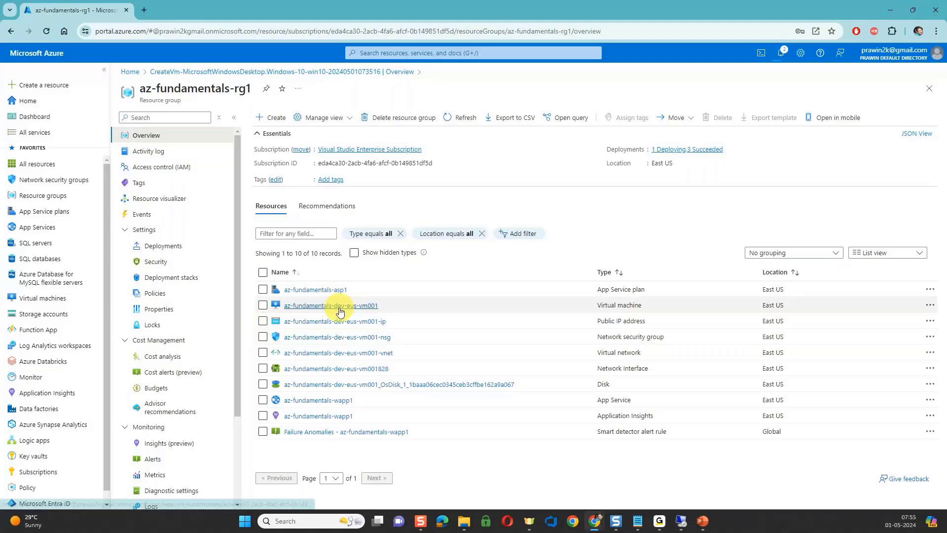
pyautogui.click(263, 305)
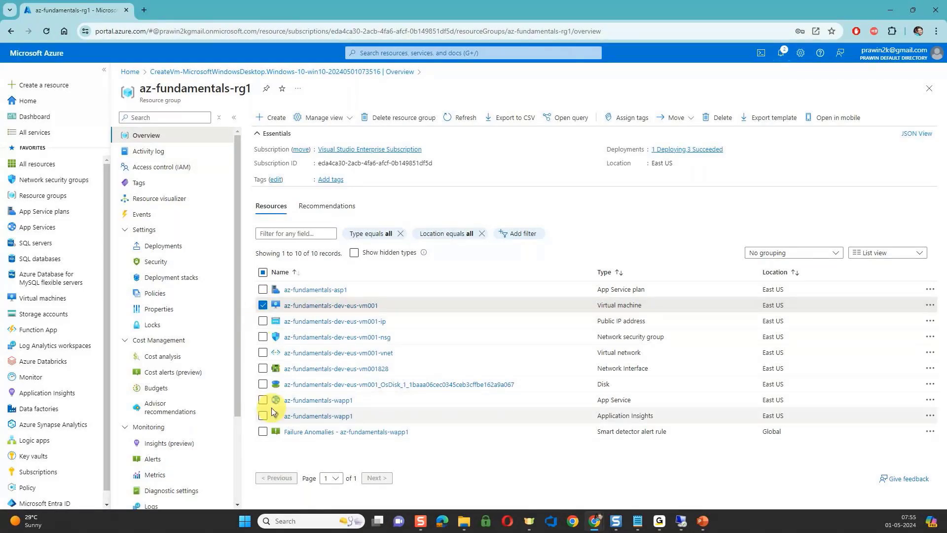
pyautogui.click(262, 352)
pyautogui.click(263, 305)
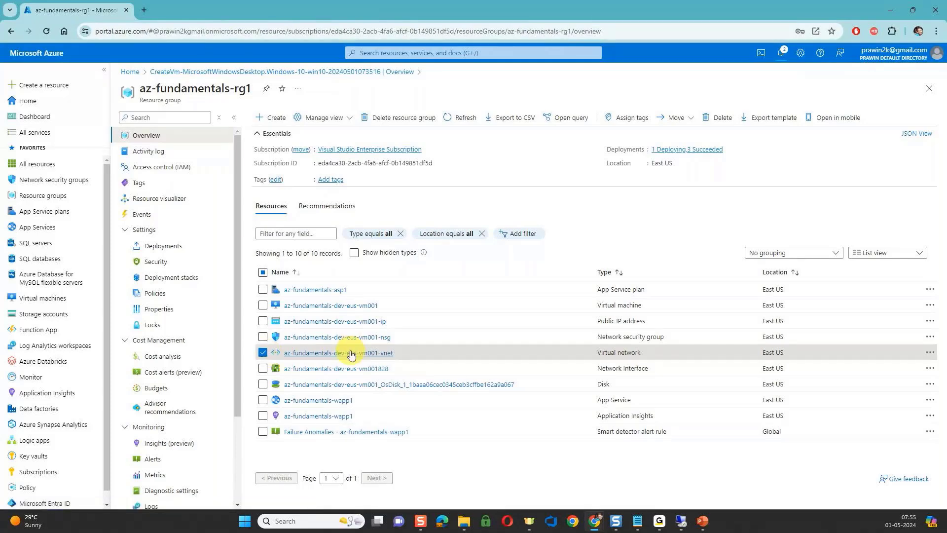
# Examine the subnets of the az-fundamentals-dev-eus-vm001-vnet virtual network and return to the az-fundamentals-rg1 resource group.
pyautogui.click(351, 353)
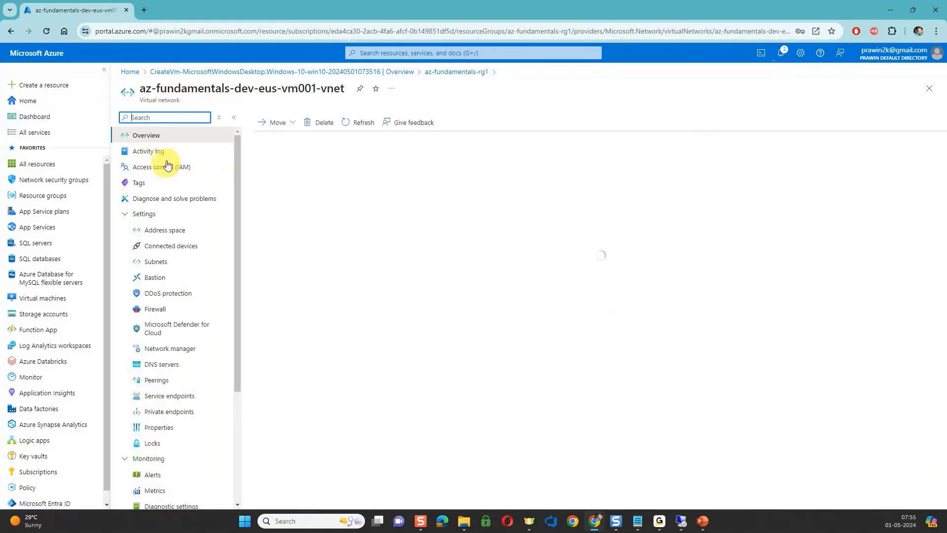
pyautogui.click(157, 264)
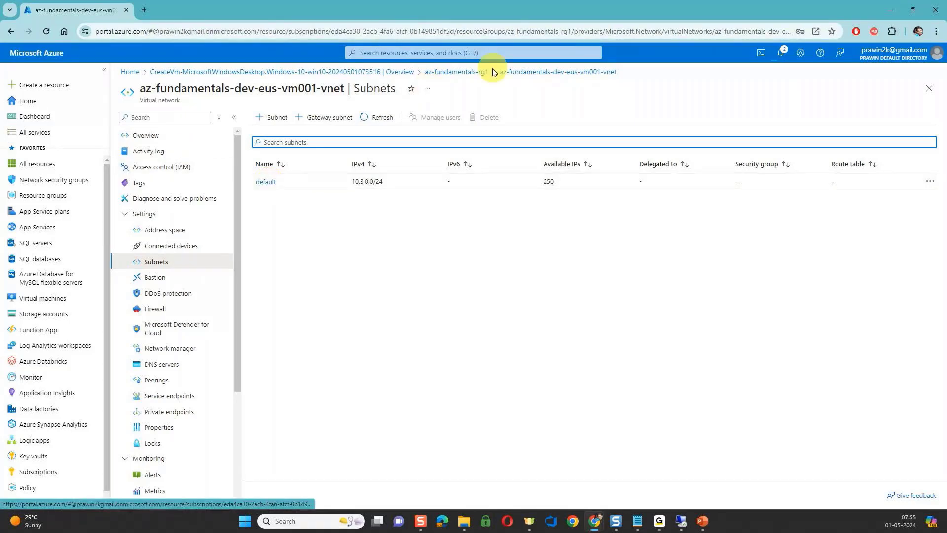
pyautogui.click(468, 73)
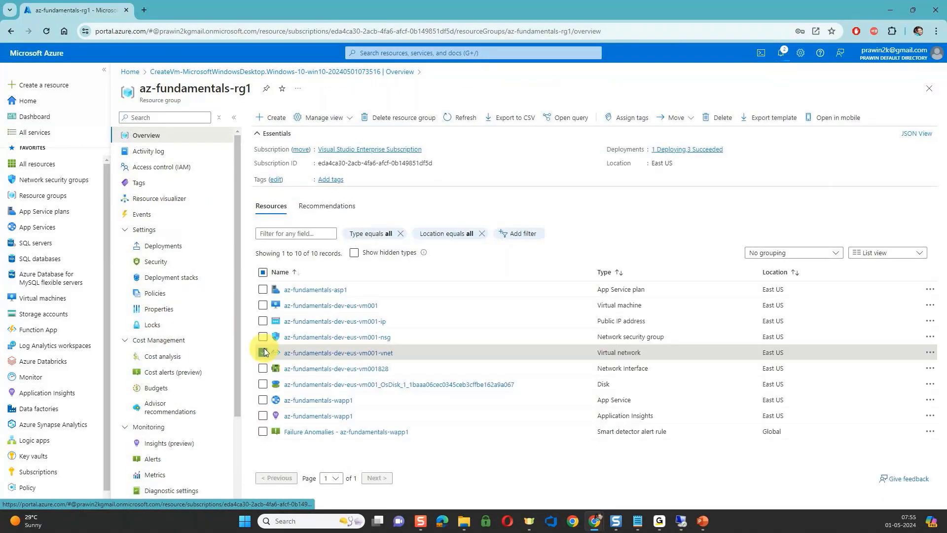
# Select the az-fundamentals-dev-eus-vm001-nsg security group, examine its inbound and outbound rules with the default rules hidden, and return to the resource group.
pyautogui.click(262, 338)
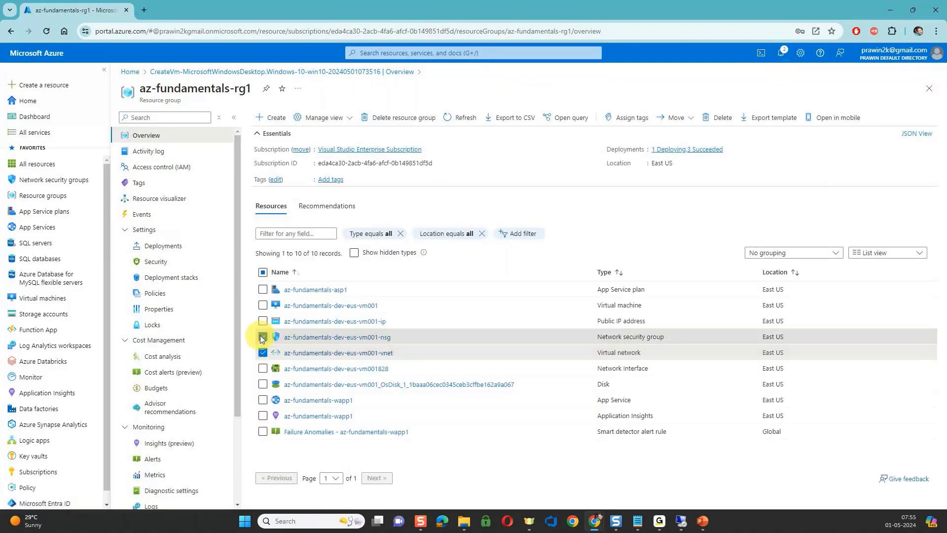
pyautogui.click(383, 342)
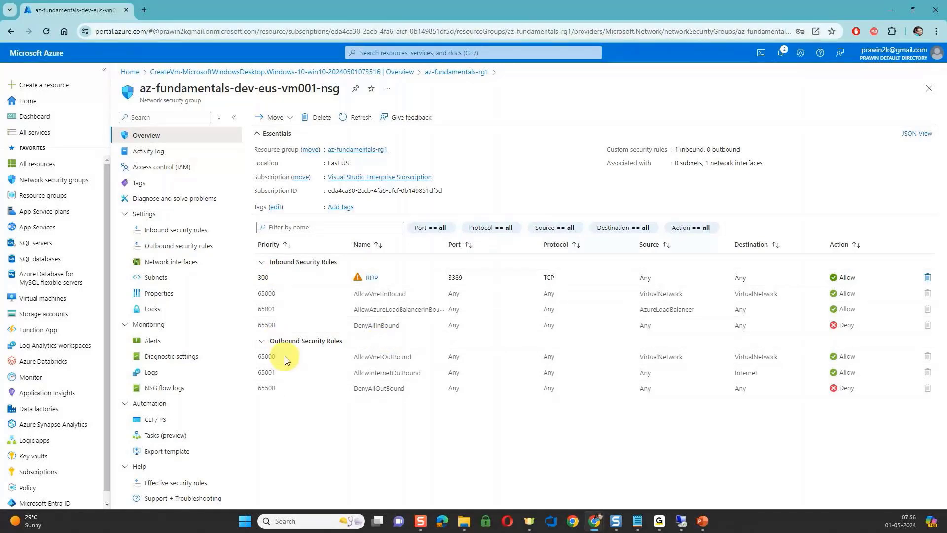
pyautogui.click(190, 231)
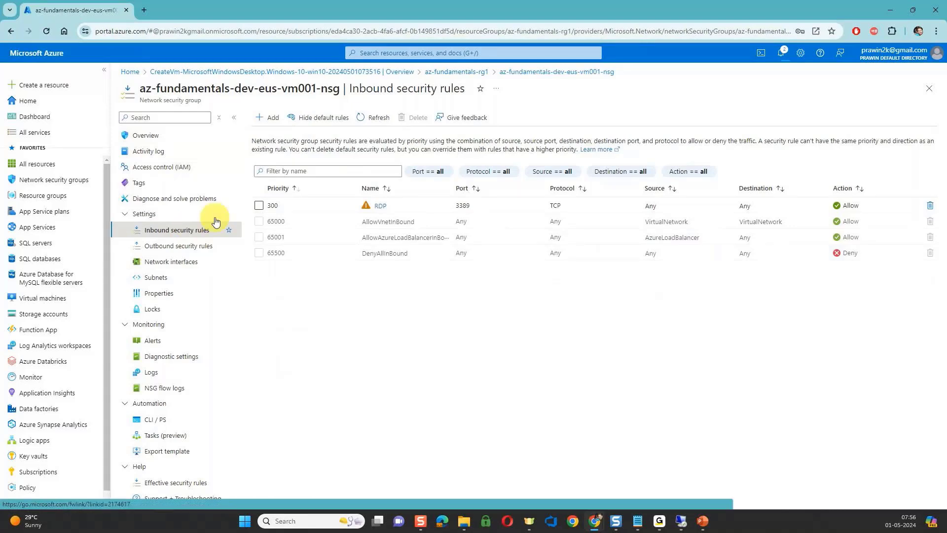
pyautogui.click(319, 119)
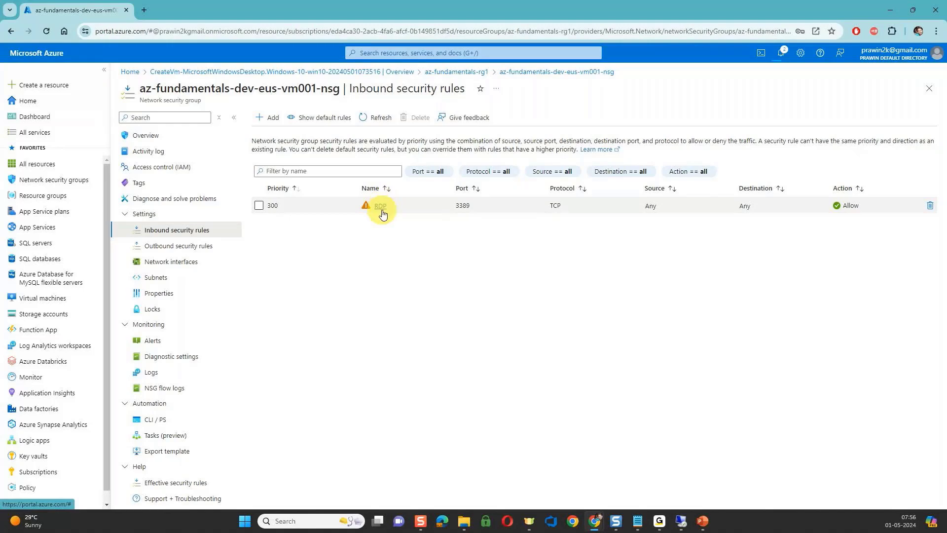
pyautogui.click(209, 247)
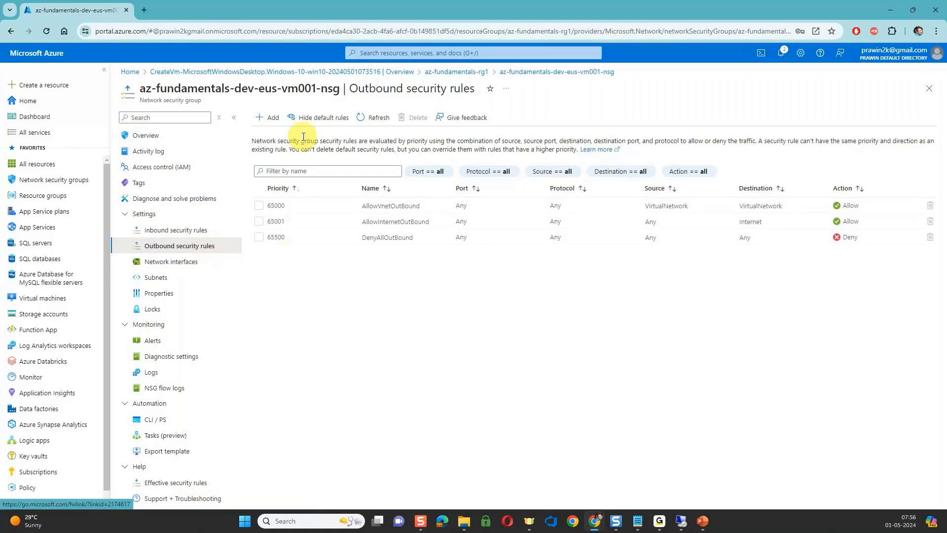
pyautogui.click(310, 120)
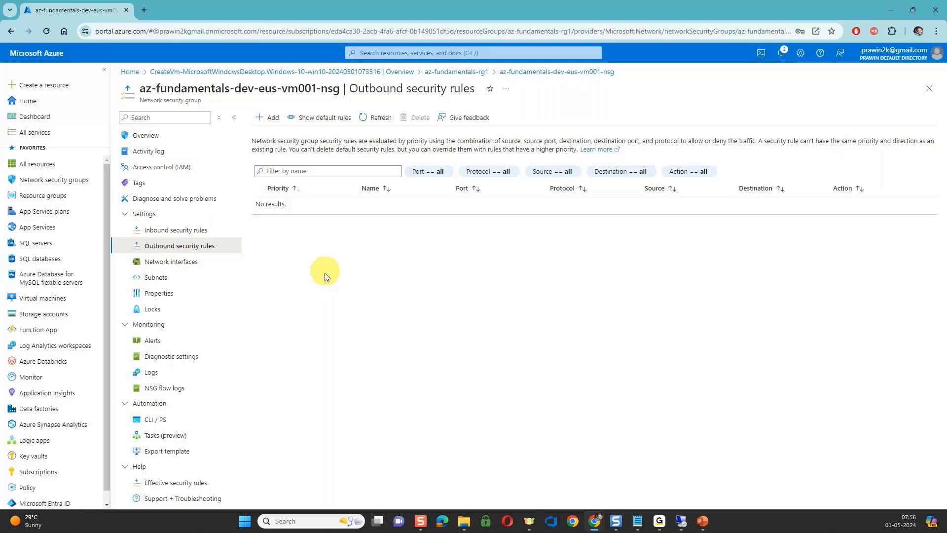
pyautogui.click(450, 73)
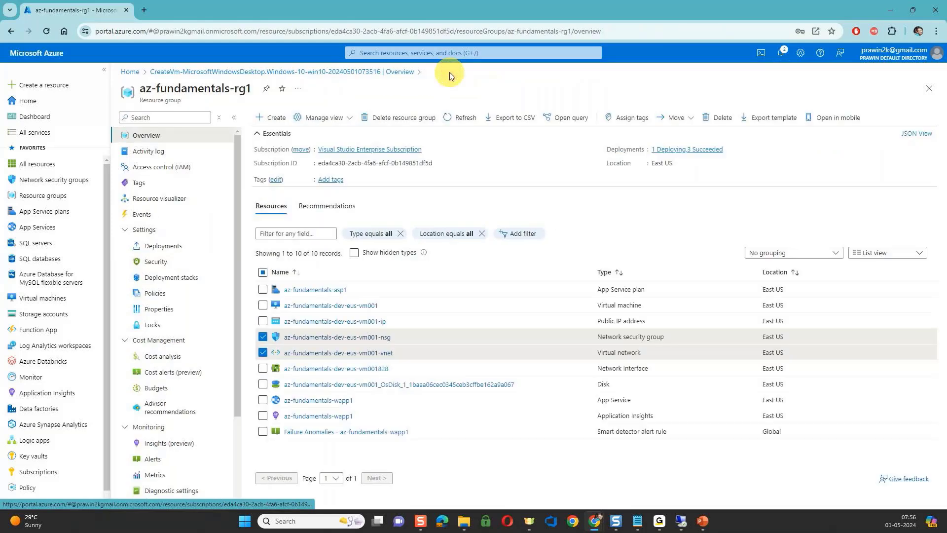
# Examine the az-fundamentals-dev-eus-vm001828 network interface and its public IP, copy the address, and select both resources in the resource group.
pyautogui.click(263, 368)
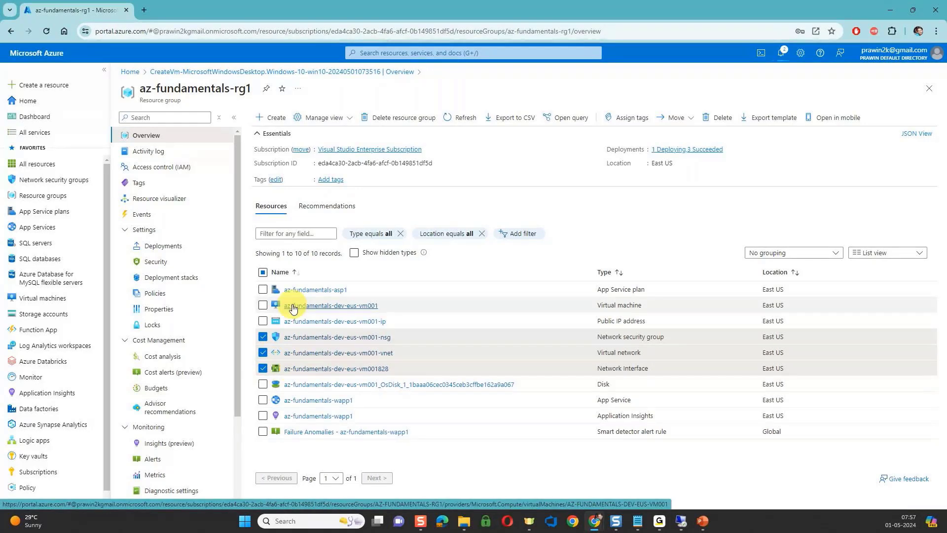
pyautogui.click(335, 374)
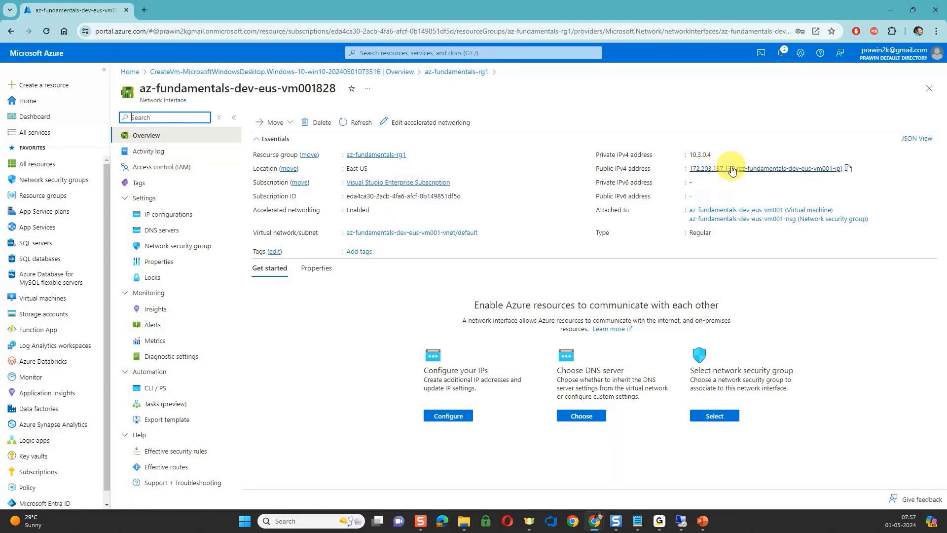
pyautogui.click(706, 173)
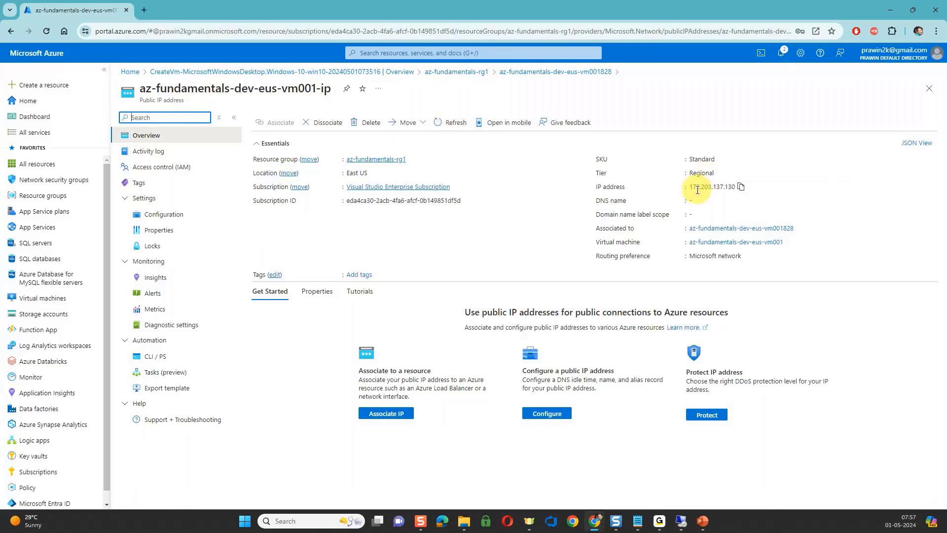
pyautogui.click(740, 187)
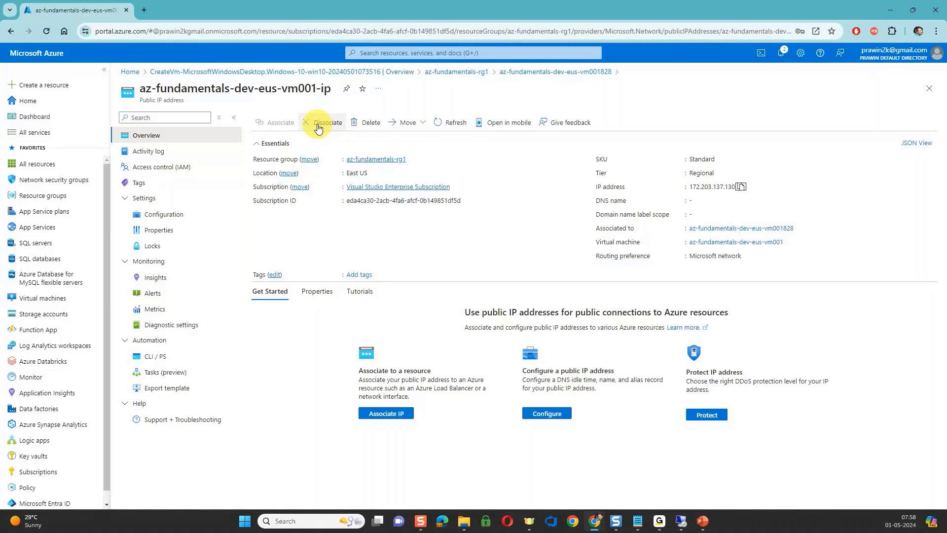
pyautogui.click(506, 74)
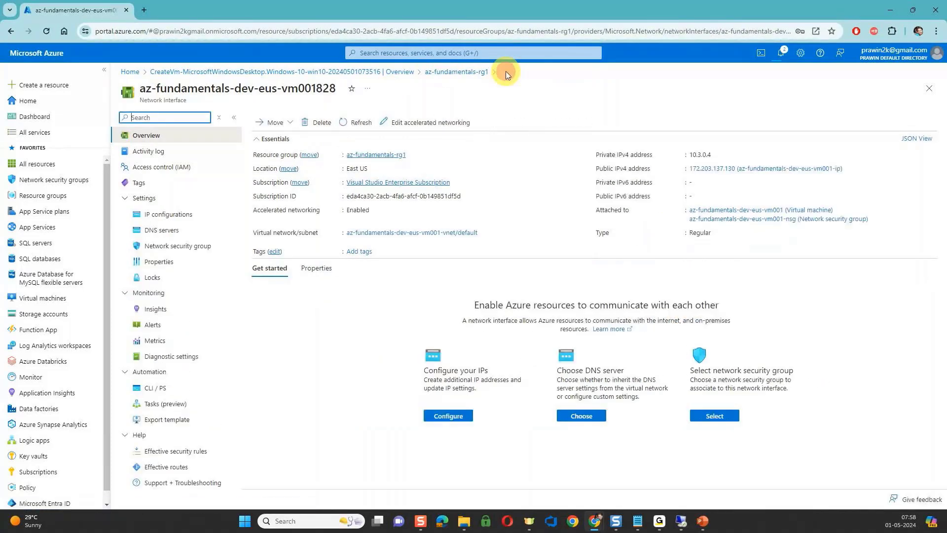
pyautogui.click(474, 75)
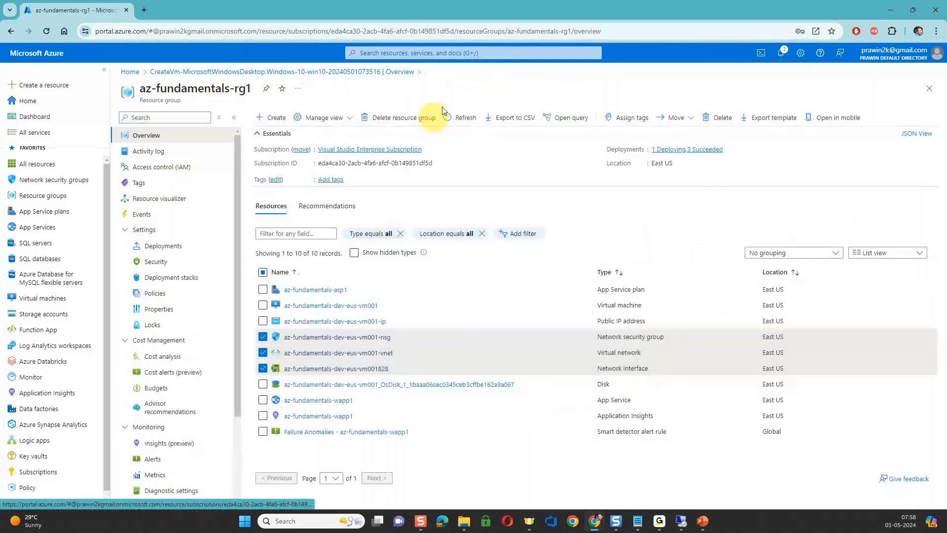
pyautogui.click(265, 321)
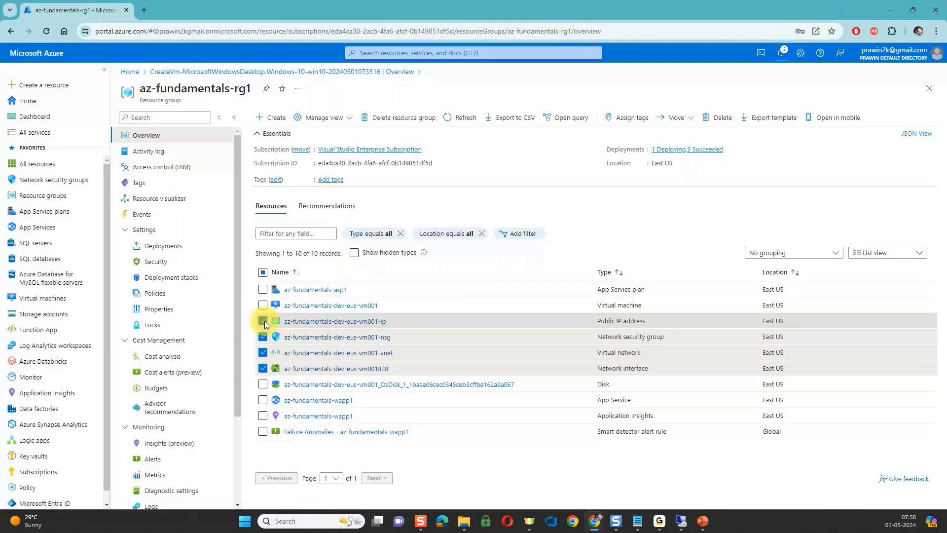
# Examine the OS disk's size, performance and storage type options, and return to the resource group to select the disk.
pyautogui.click(305, 384)
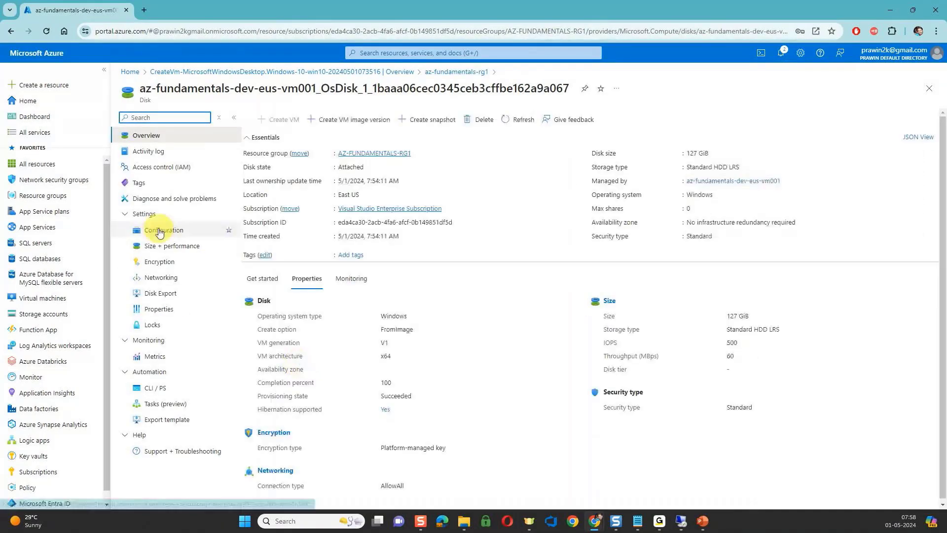
pyautogui.click(161, 246)
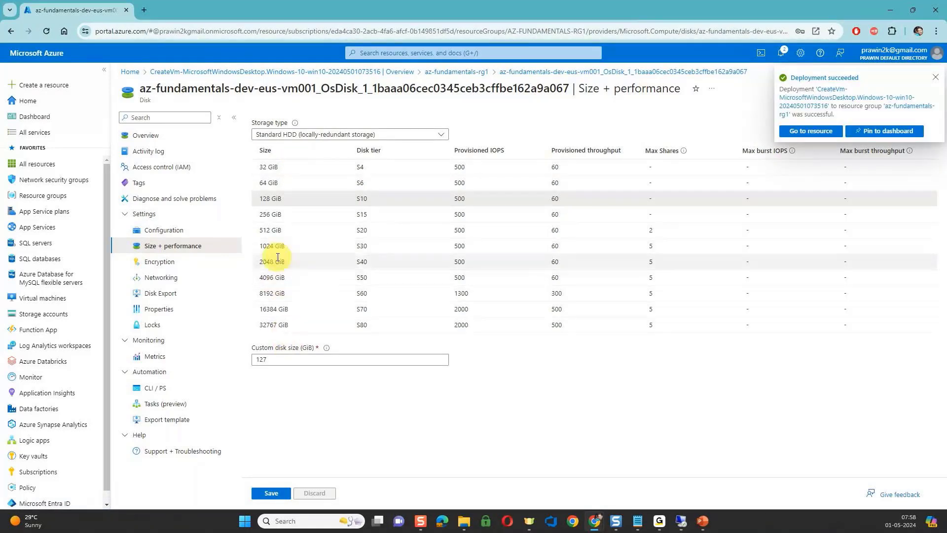
pyautogui.click(326, 134)
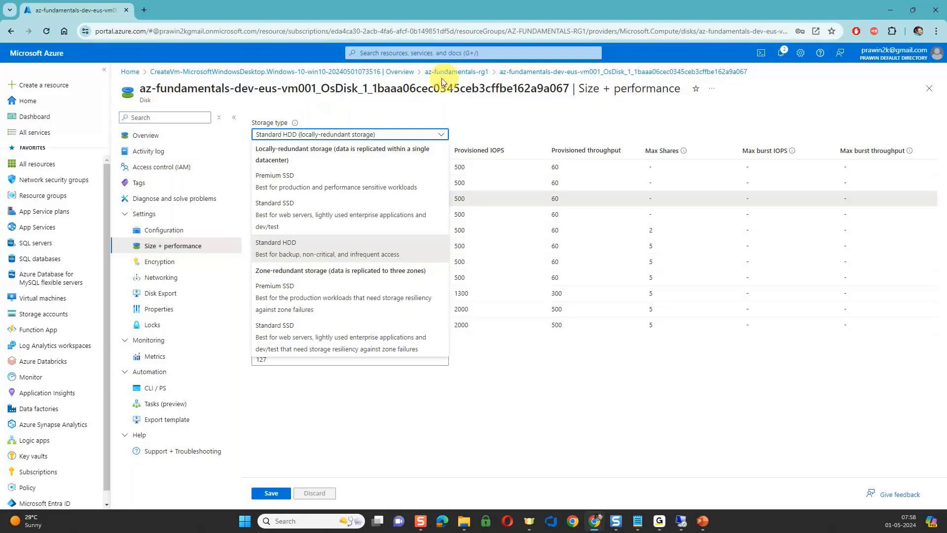
pyautogui.click(462, 72)
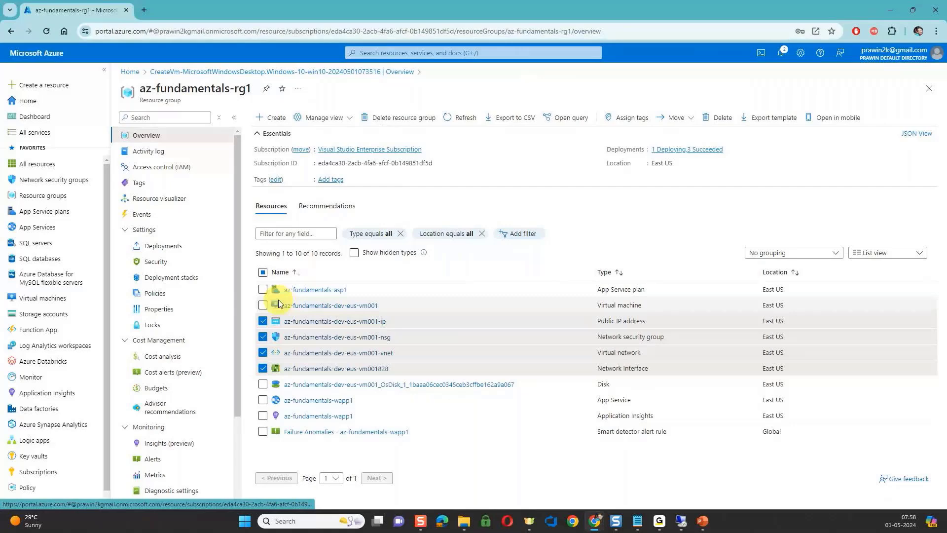
pyautogui.click(263, 384)
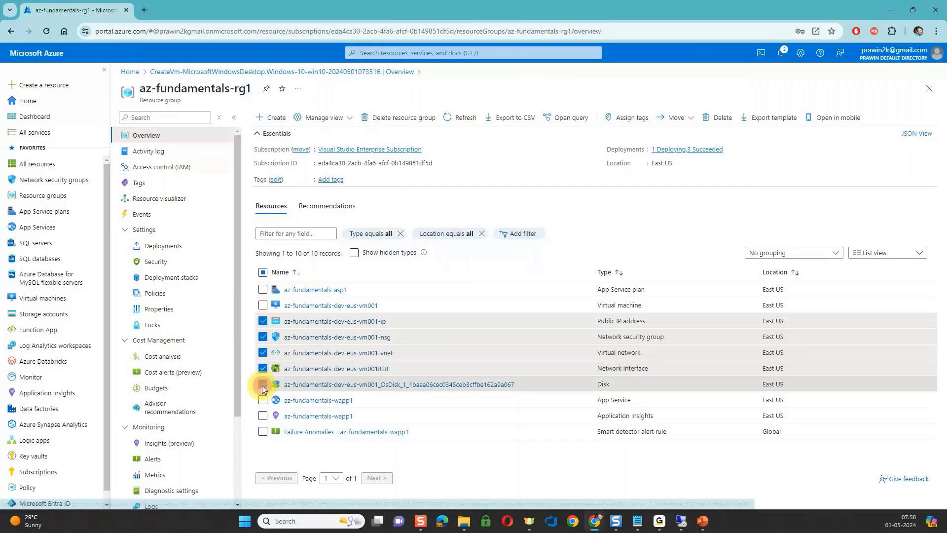
# Open the az-fundamentals-dev-eus-vm001 virtual machine and start a Remote Desktop connection to its public IP address 172.203.137.130.
pyautogui.click(331, 307)
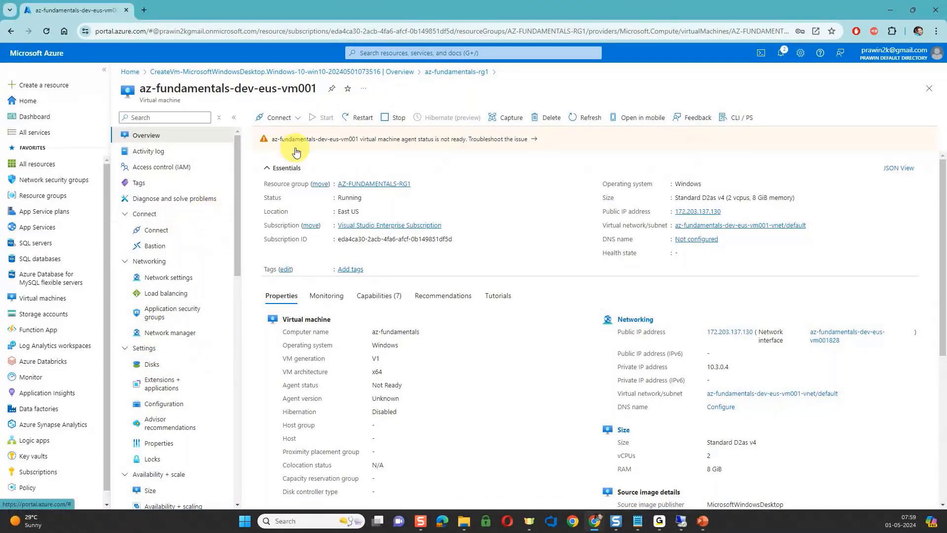
pyautogui.click(297, 122)
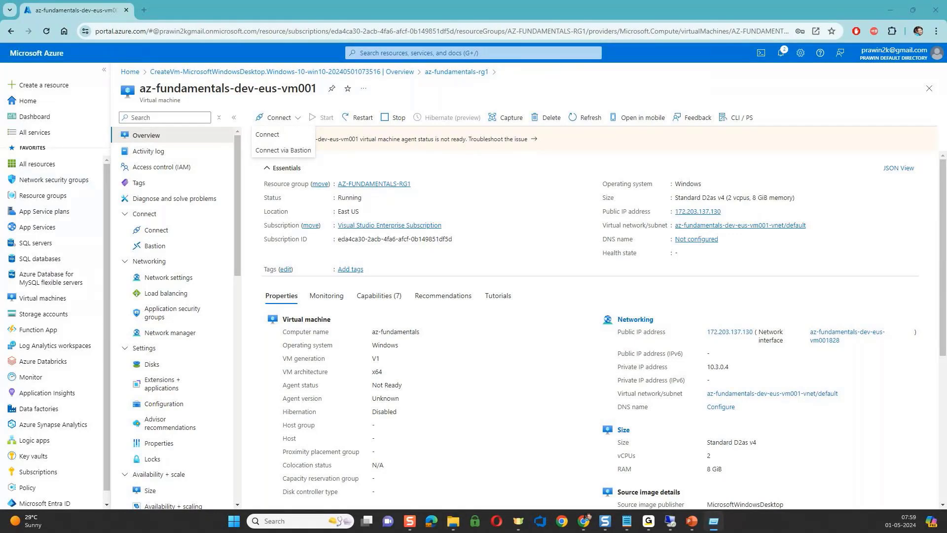
pyautogui.press('super+r')
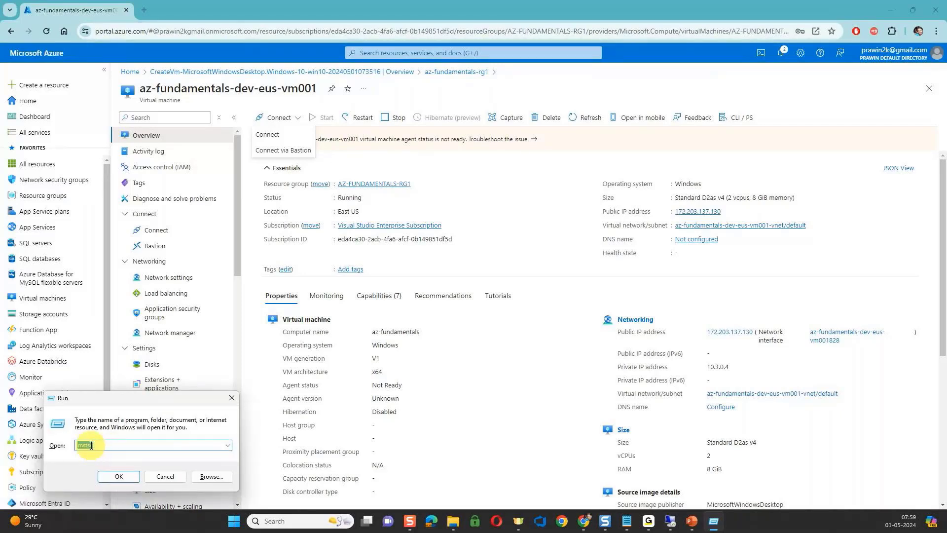
pyautogui.click(117, 474)
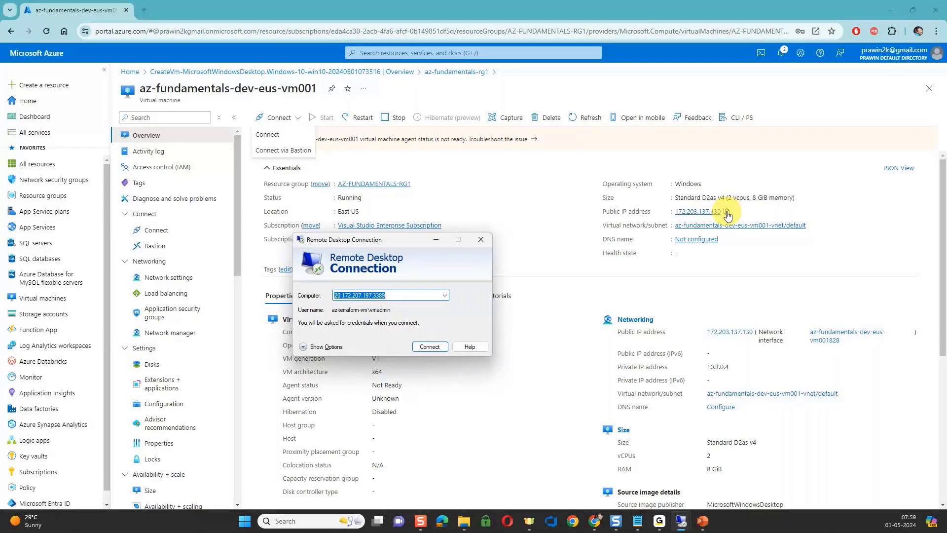
pyautogui.click(726, 212)
pyautogui.hotkey('ctrl', 'v')
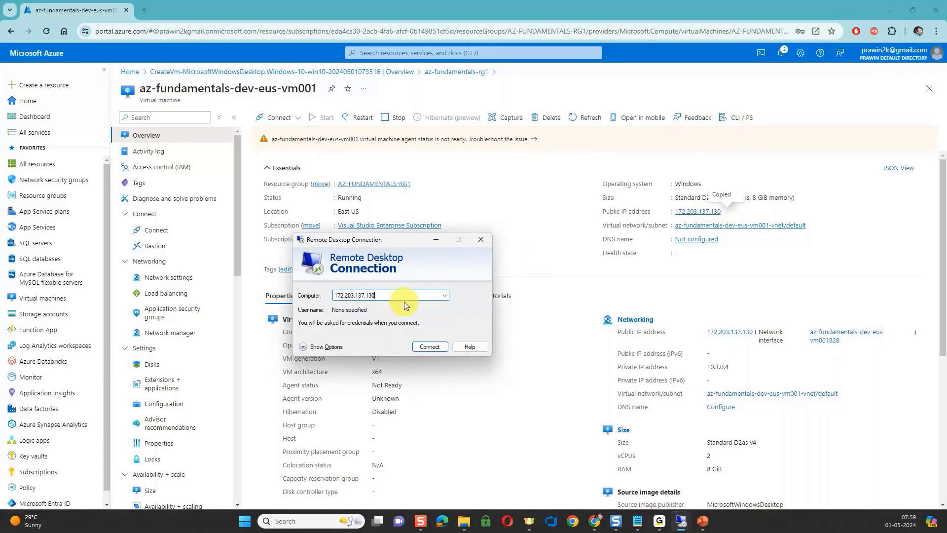
pyautogui.click(429, 346)
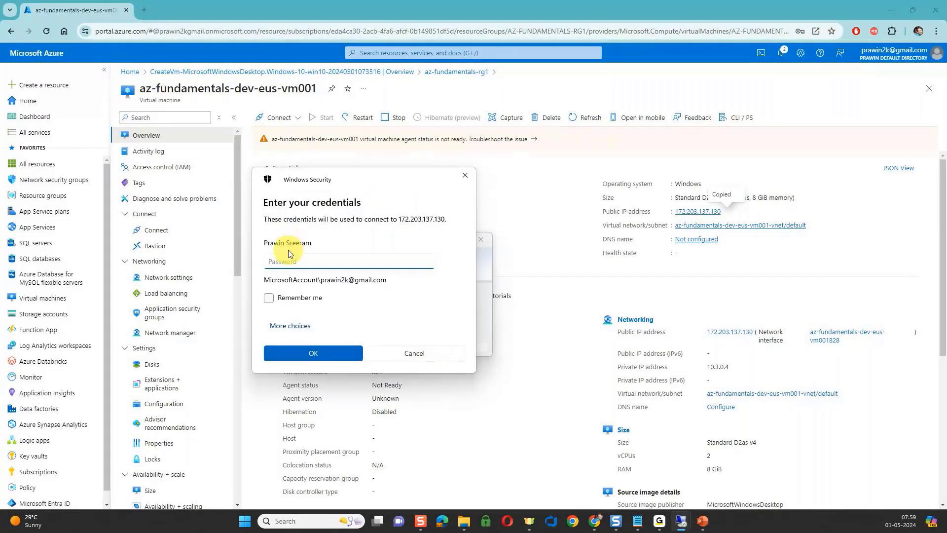
# Sign in with a different account using the user name vmadmin and the account password, and permanently accept the remote computer's untrusted certificate.
pyautogui.click(280, 327)
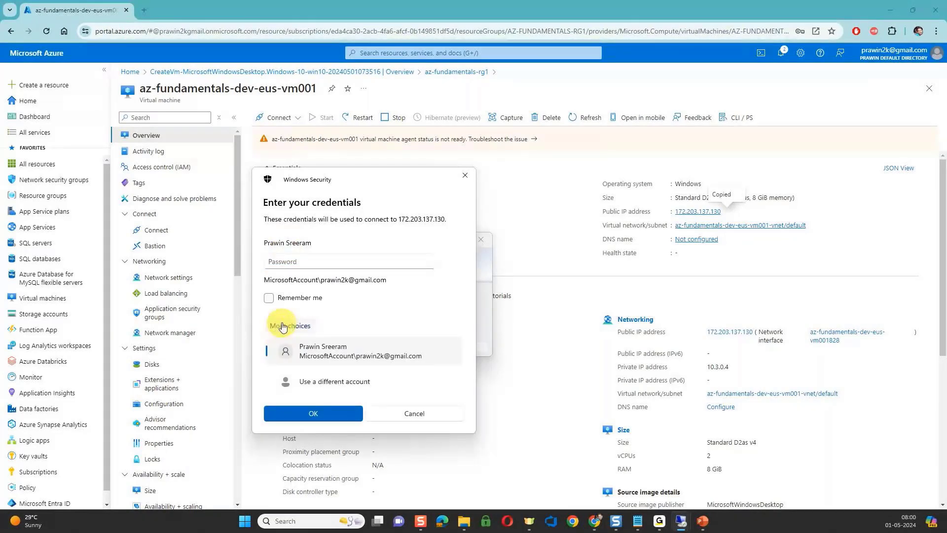
pyautogui.click(307, 384)
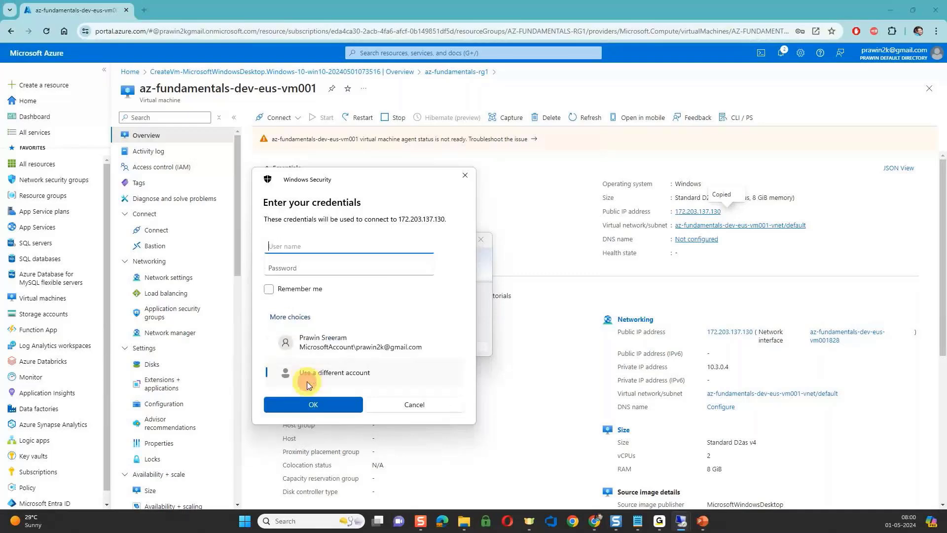
pyautogui.write('vmadmin')
pyautogui.press('Tab')
pyautogui.write('•')
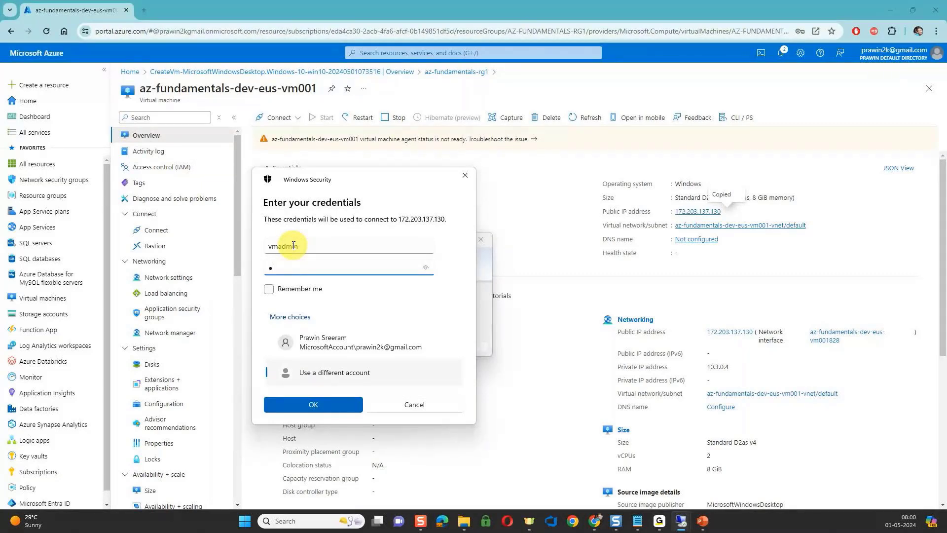
pyautogui.write('•••••••••••')
pyautogui.click(317, 409)
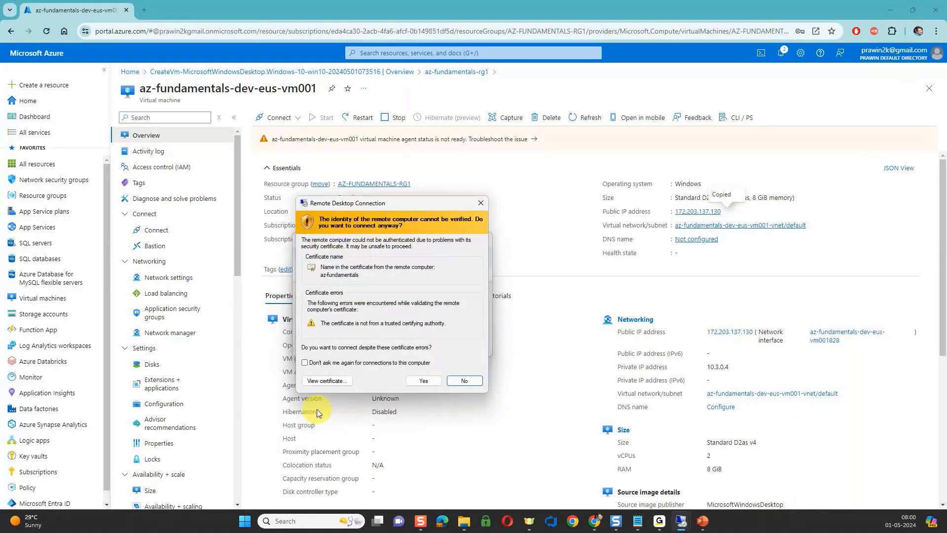
pyautogui.click(339, 366)
pyautogui.click(423, 383)
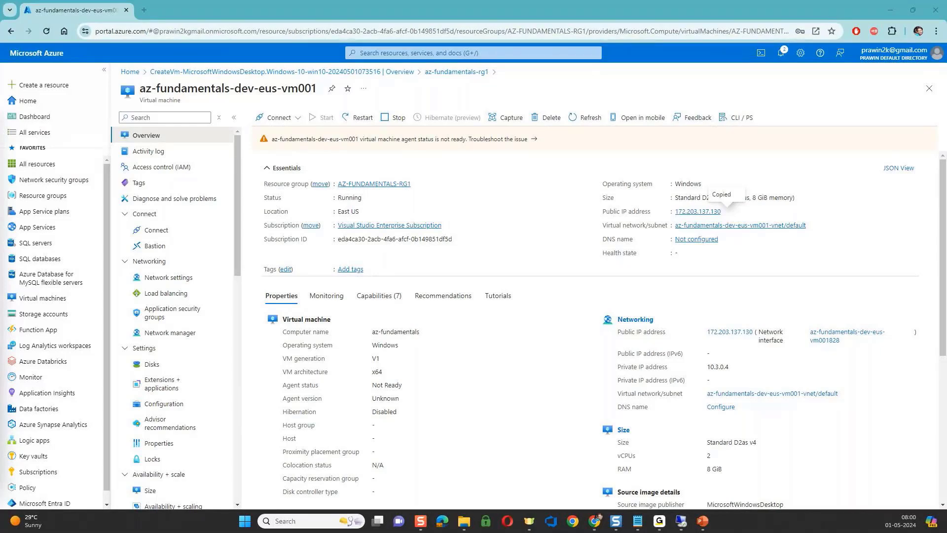
# Maximize the remote desktop session window and accept the default Windows privacy settings for the device.
pyautogui.moveTo(88, 156); pyautogui.dragTo(266, 151)
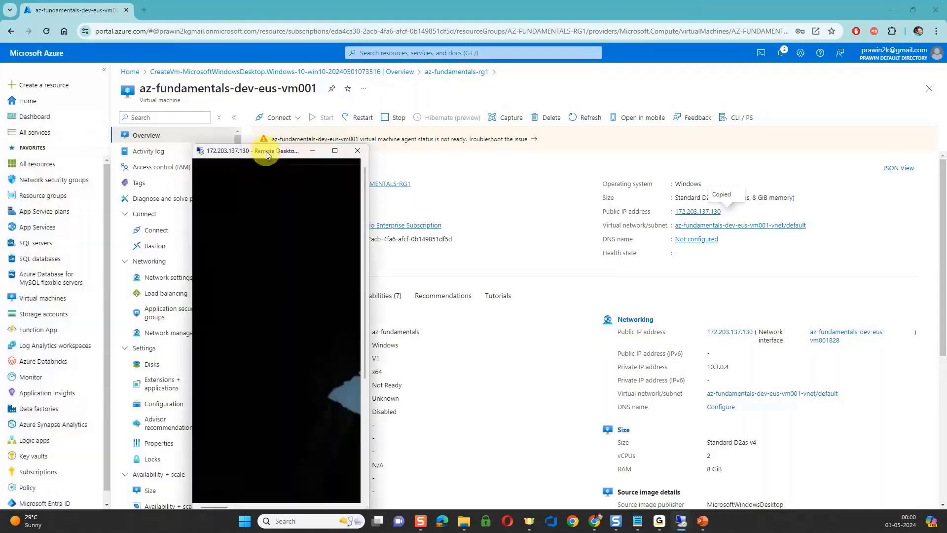
pyautogui.doubleClick(265, 151)
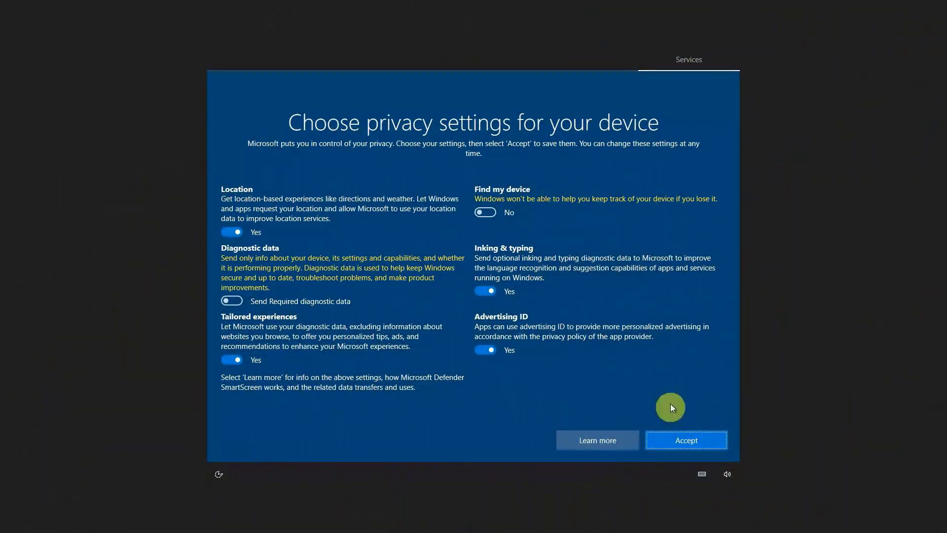
pyautogui.click(552, 496)
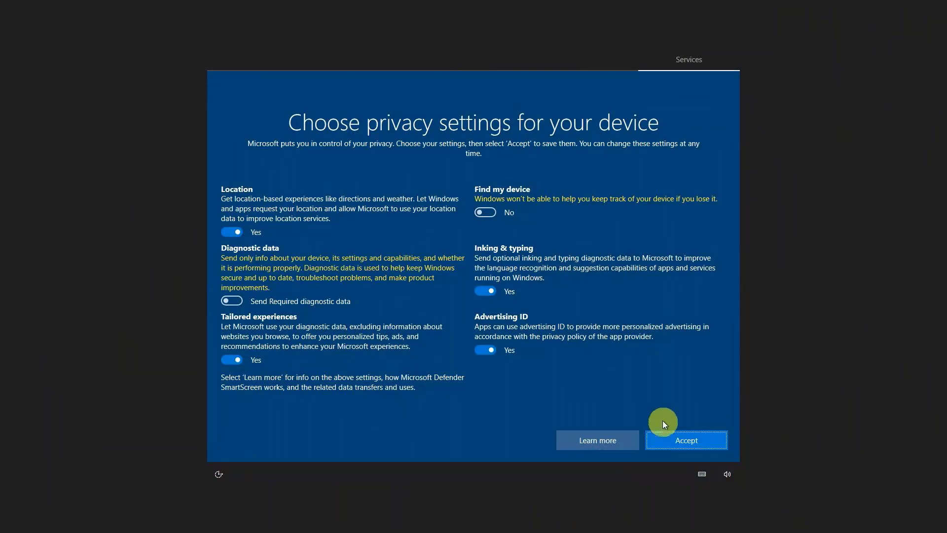
pyautogui.click(683, 434)
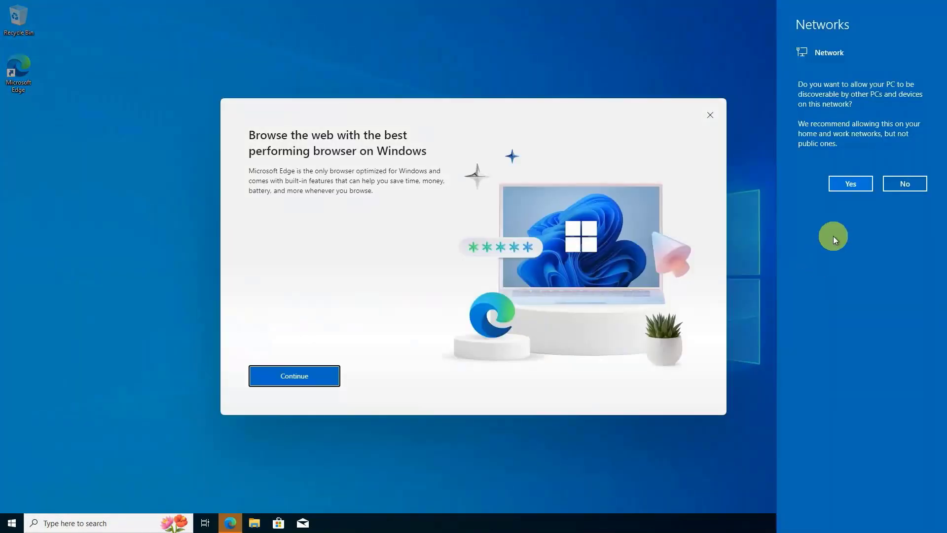
# Allow the PC to be discoverable on the network, complete the Microsoft Edge first-run setup without signing in or importing Google data, and close Edge.
pyautogui.click(854, 184)
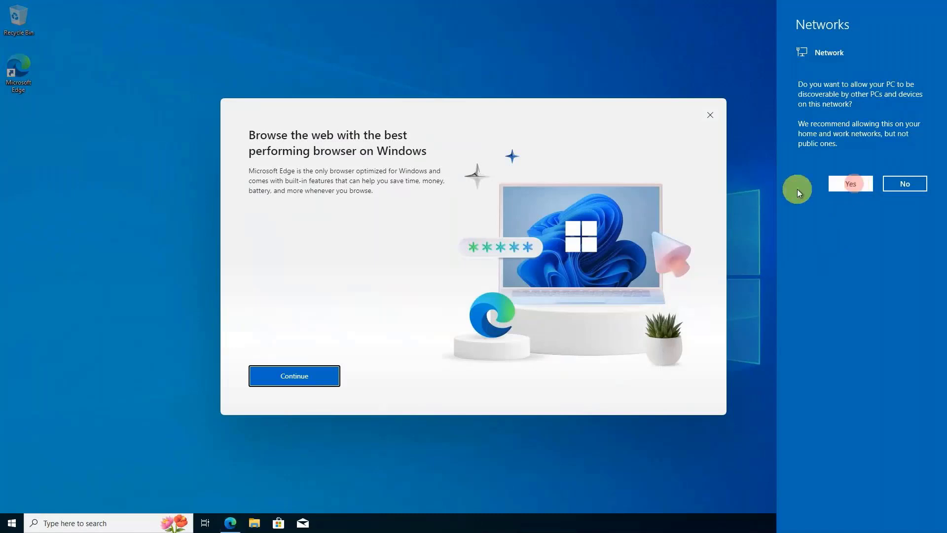
pyautogui.click(314, 377)
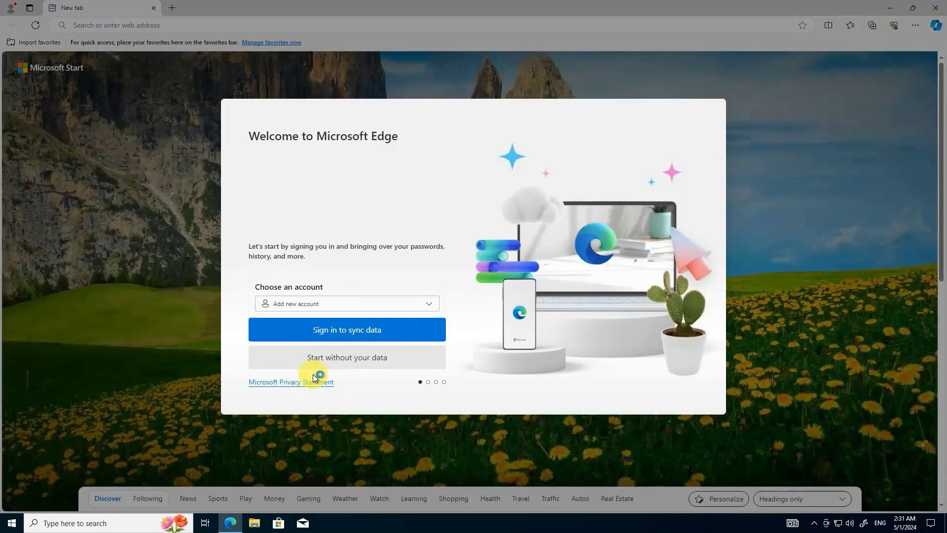
pyautogui.click(332, 359)
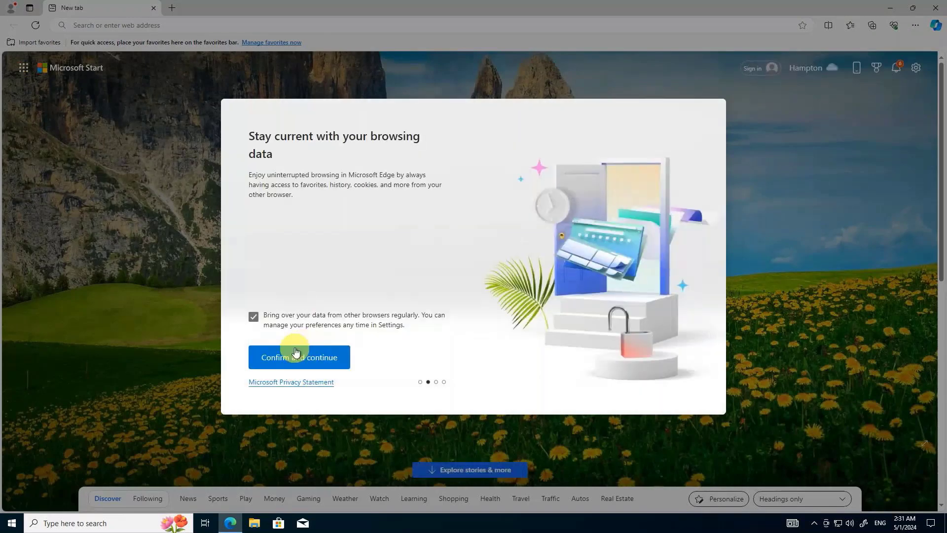
pyautogui.click(296, 352)
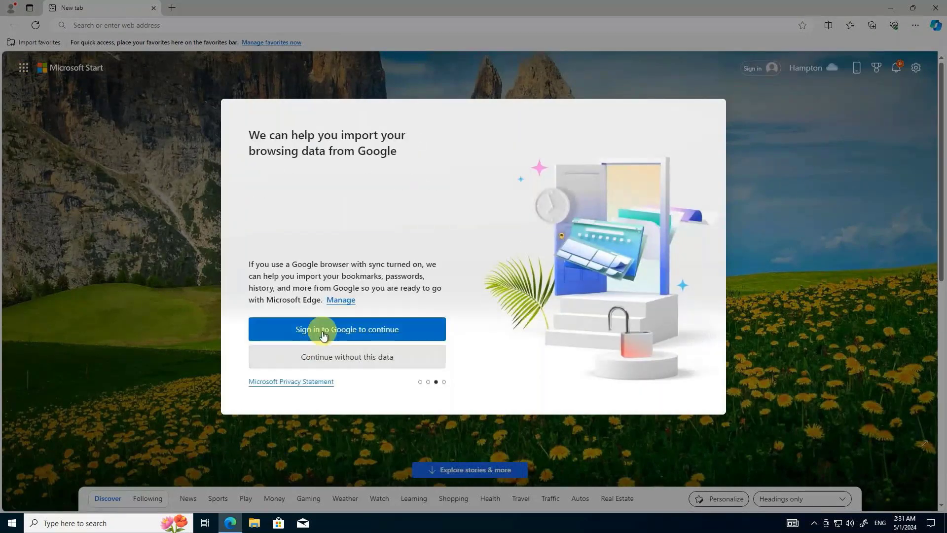
pyautogui.click(333, 355)
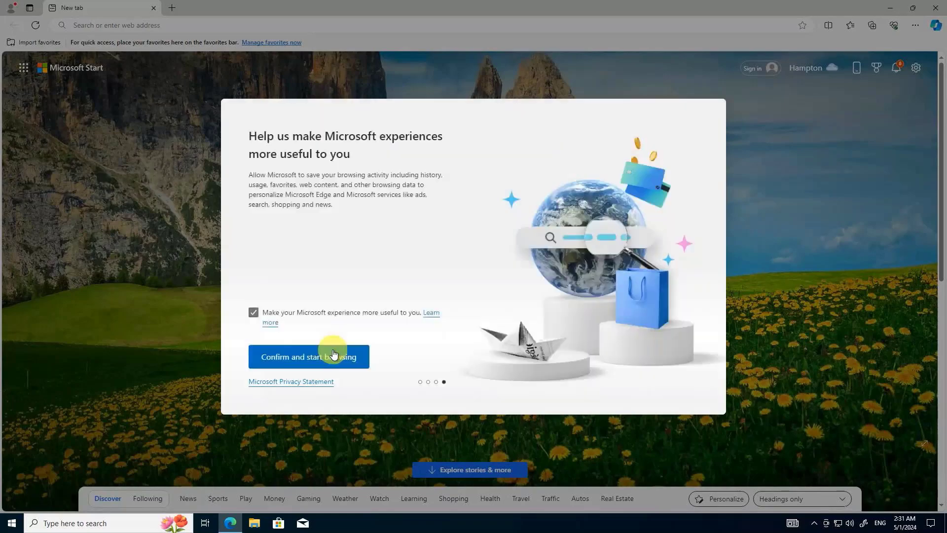
pyautogui.click(333, 354)
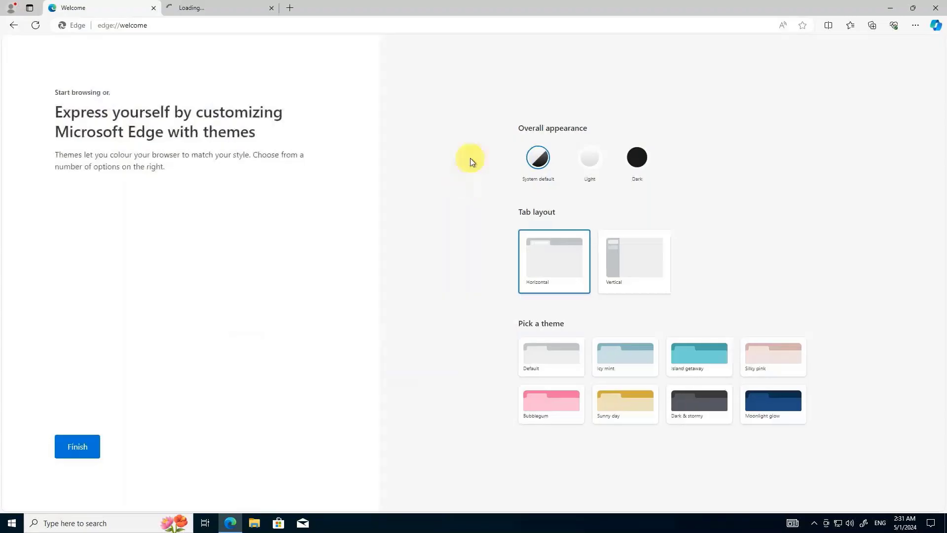
pyautogui.click(154, 8)
pyautogui.click(153, 8)
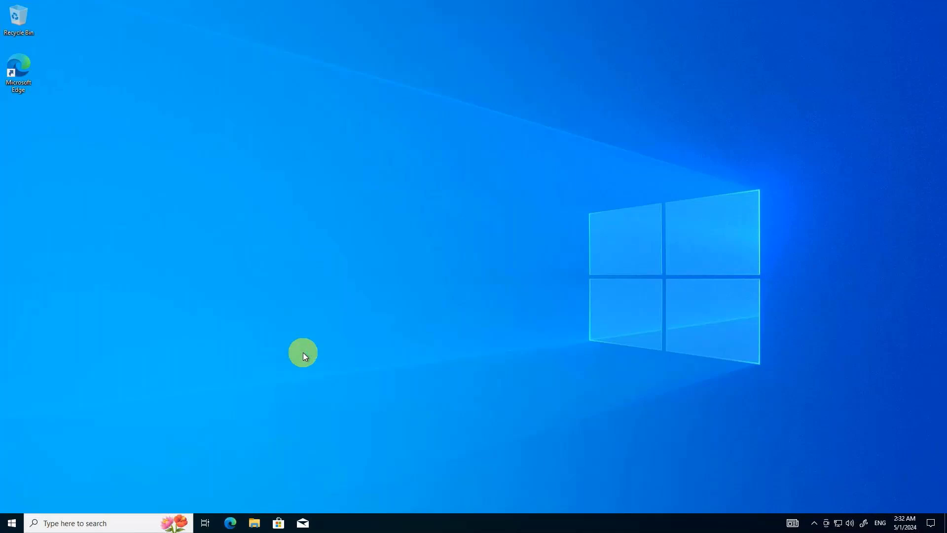
# Open the Temporary Storage (D:) drive in File Explorer and read the DATALOSS_WARNING_README file, closing it when done.
pyautogui.press('super+e')
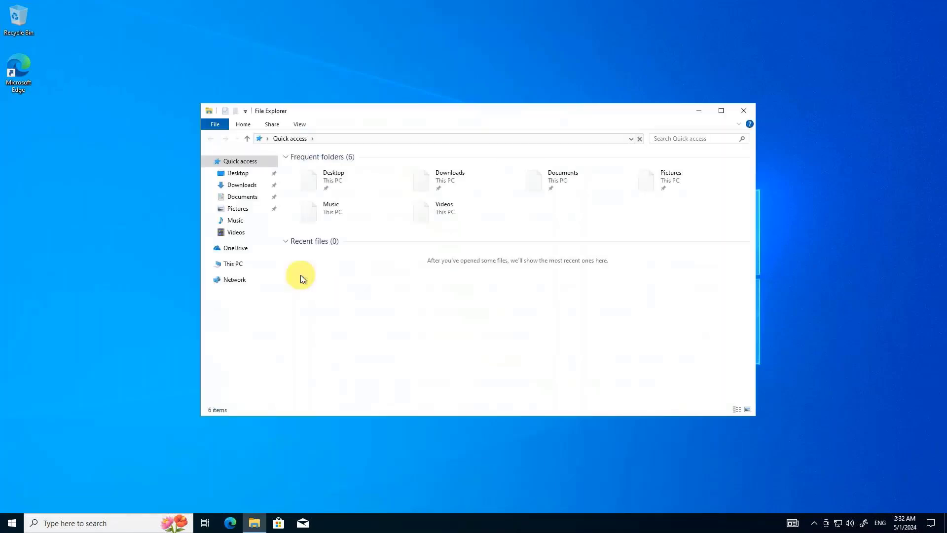
pyautogui.click(236, 261)
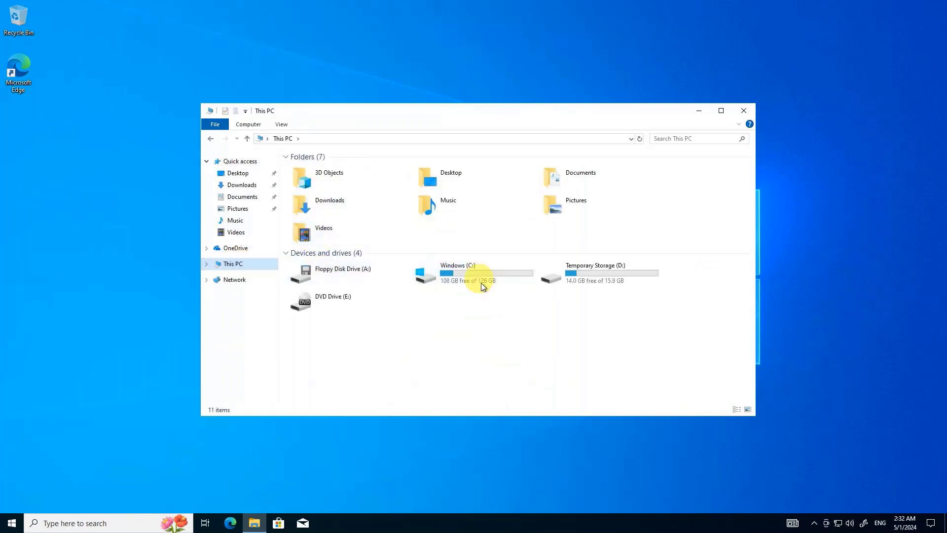
pyautogui.doubleClick(591, 278)
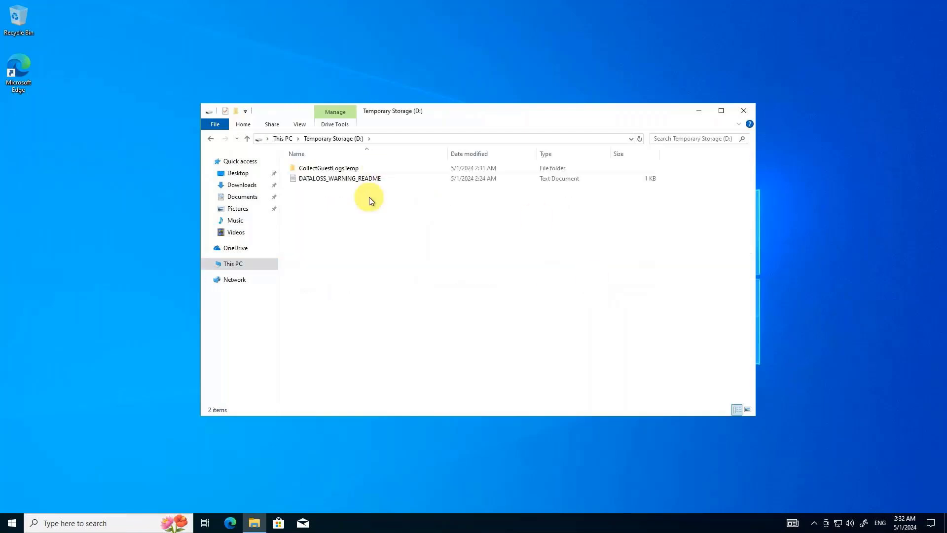
pyautogui.doubleClick(338, 178)
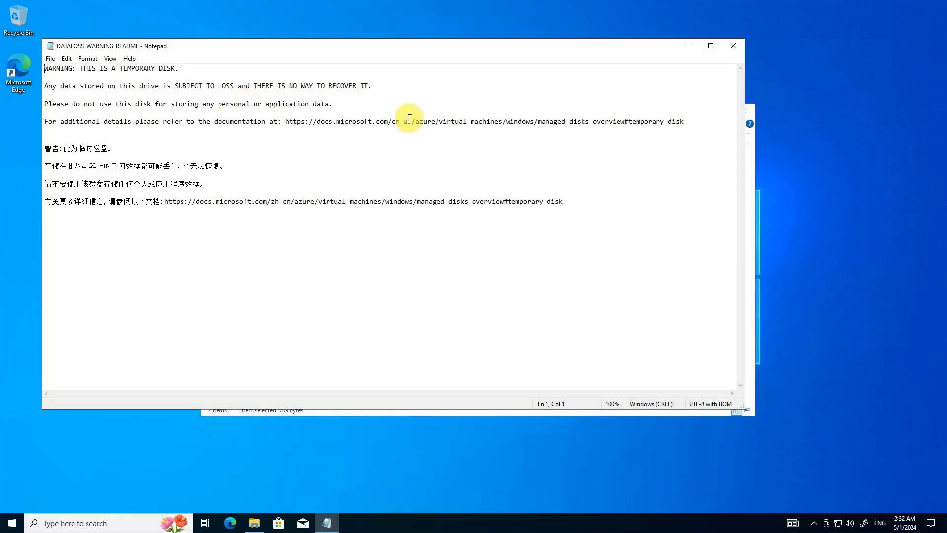
pyautogui.click(734, 45)
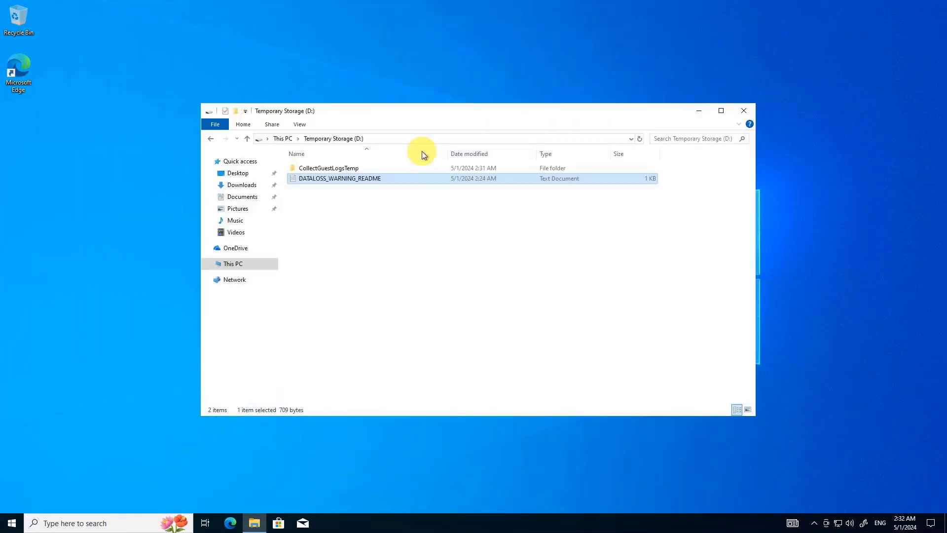
# Return to This PC to review the drives' capacities and select the Temporary Storage (D:) drive.
pyautogui.click(285, 139)
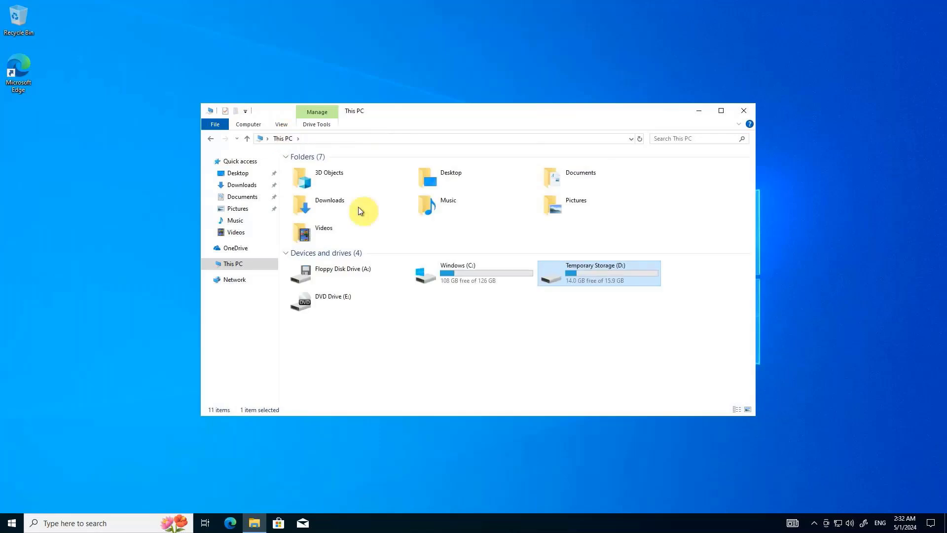
pyautogui.click(495, 328)
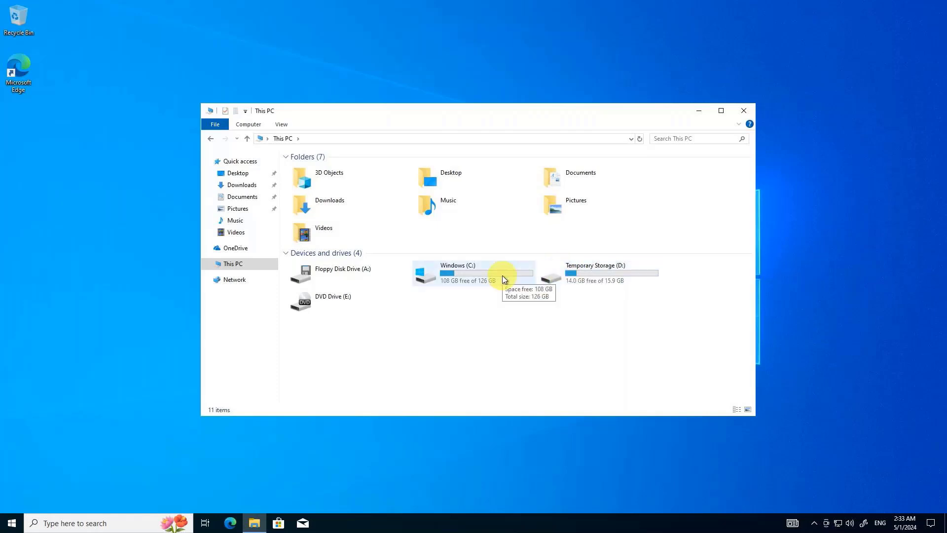
pyautogui.click(593, 279)
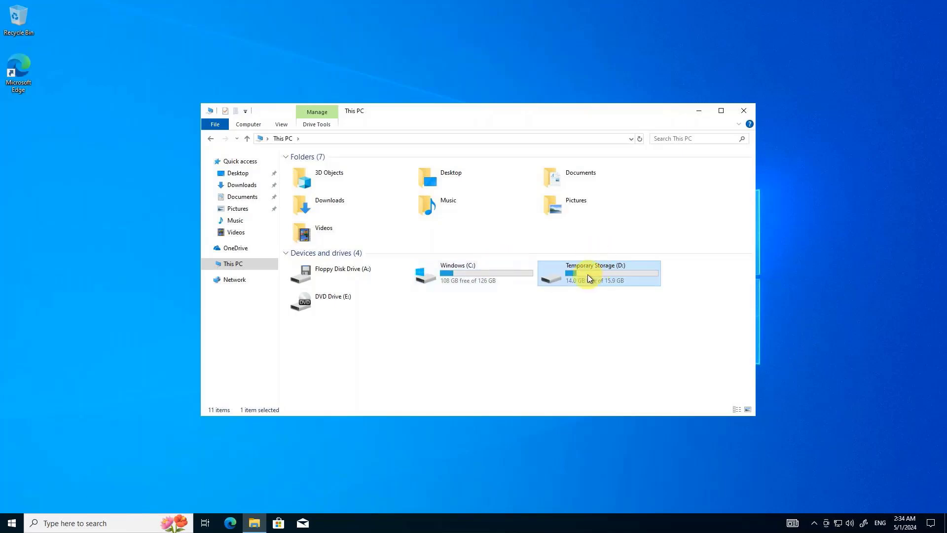
# Check the Windows (C:) drive's capacity, close File Explorer, and minimize the remote desktop session to return to the Azure portal.
pyautogui.moveTo(587, 274)
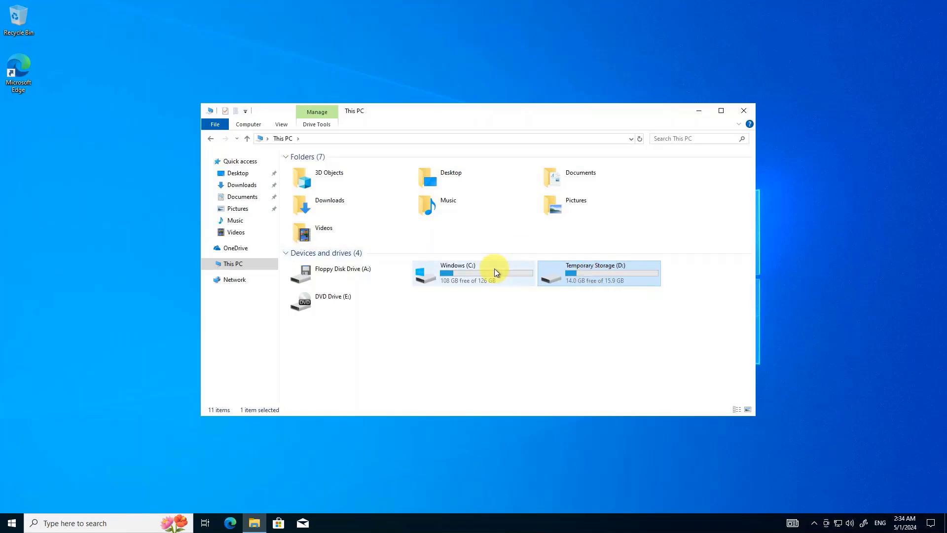
pyautogui.moveTo(495, 271)
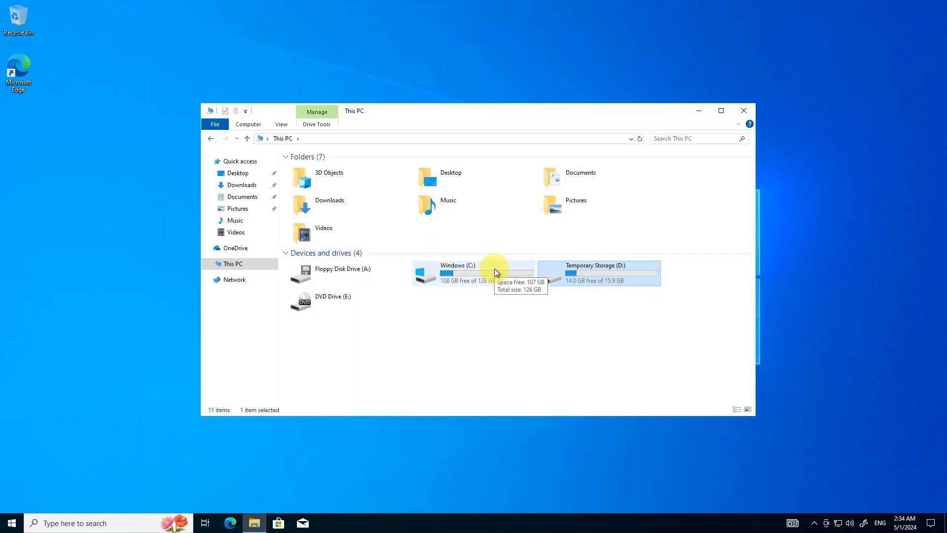
pyautogui.click(742, 111)
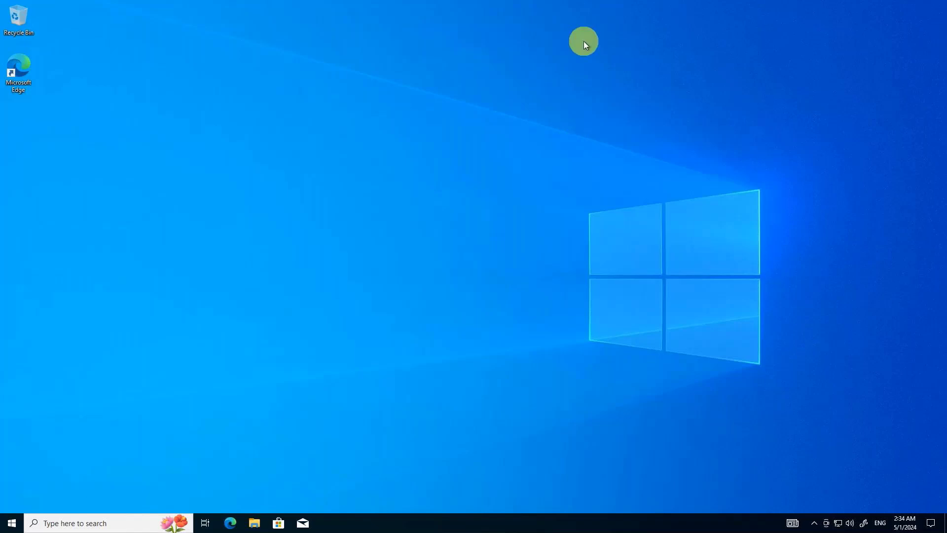
pyautogui.moveTo(585, 6)
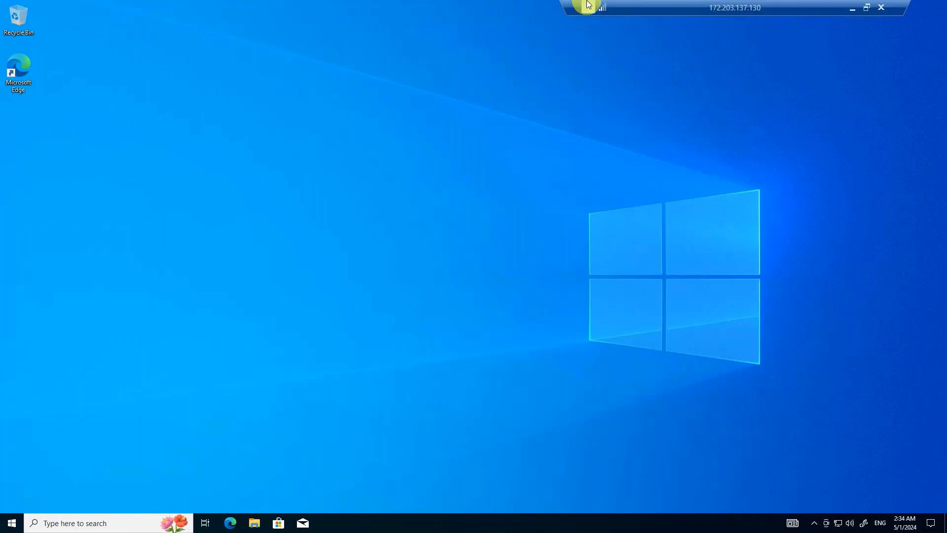
pyautogui.click(853, 11)
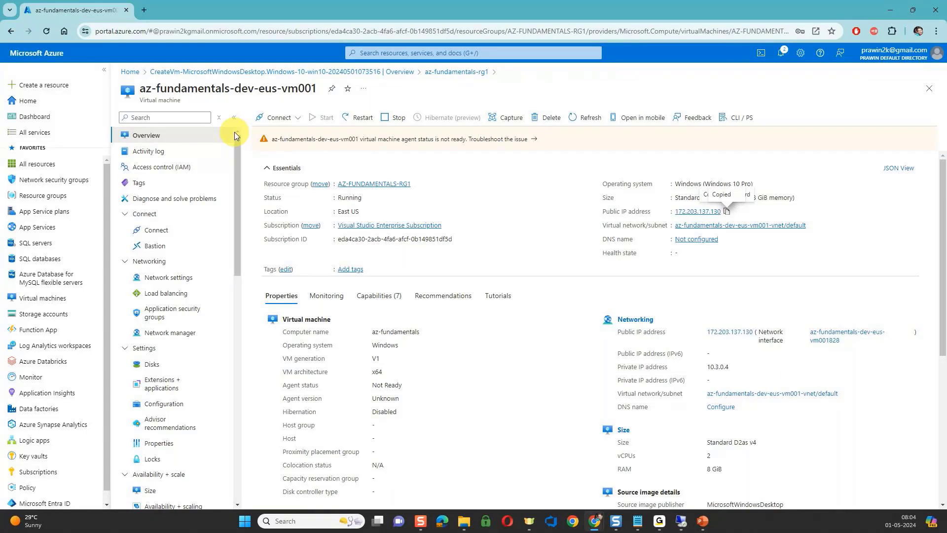
# Stop and deallocate the az-fundamentals-dev-eus-vm001 virtual machine, check on the remote desktop session, and inspect the machine's status.
pyautogui.click(387, 119)
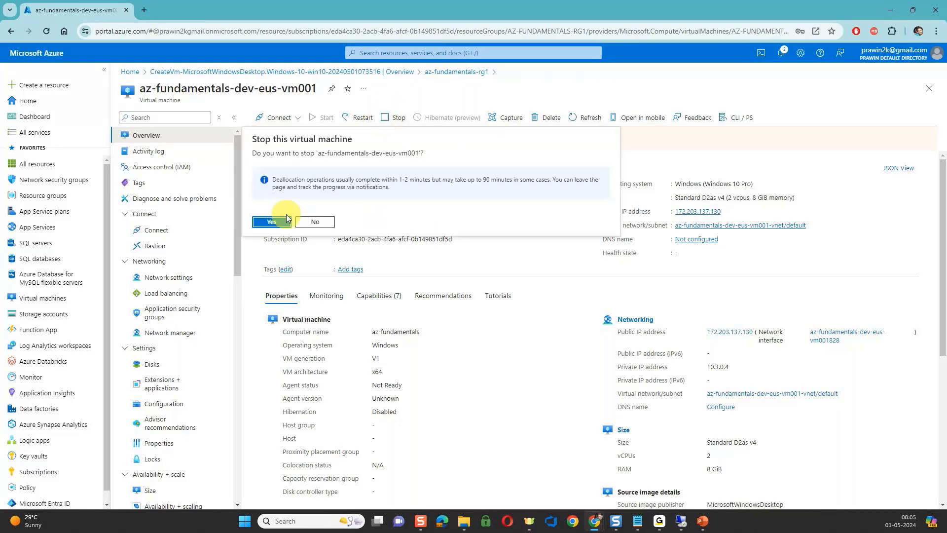
pyautogui.click(282, 222)
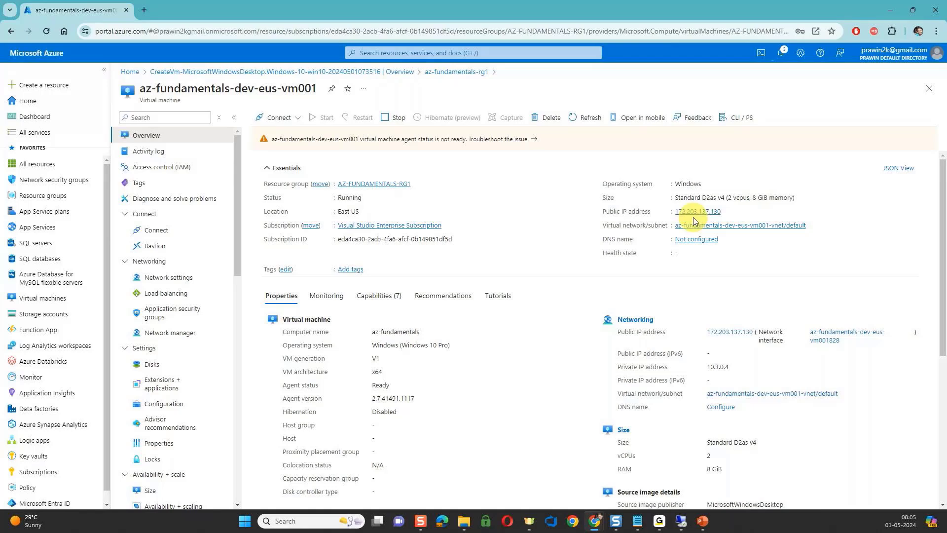
pyautogui.click(684, 519)
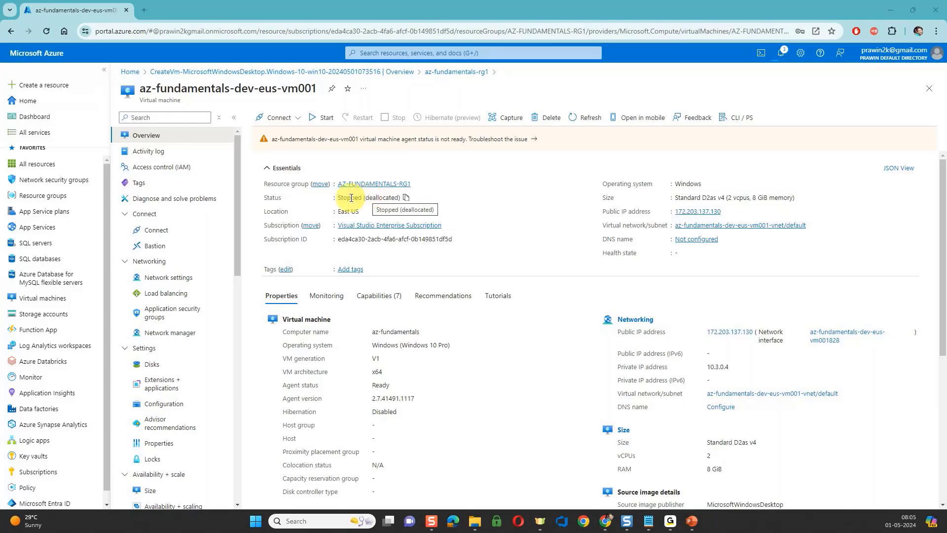
pyautogui.doubleClick(352, 198)
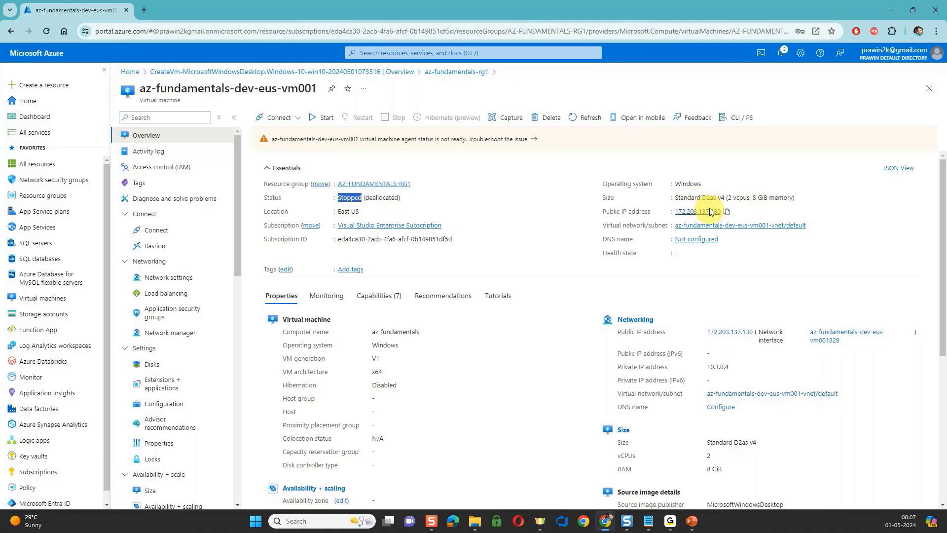
# Review the stopped virtual machine's properties down to its OS disk, and switch to the Virtual Machine - Components slide in PowerPoint.
pyautogui.scroll(-1, 728, 363)
pyautogui.scroll(-2, 727, 364)
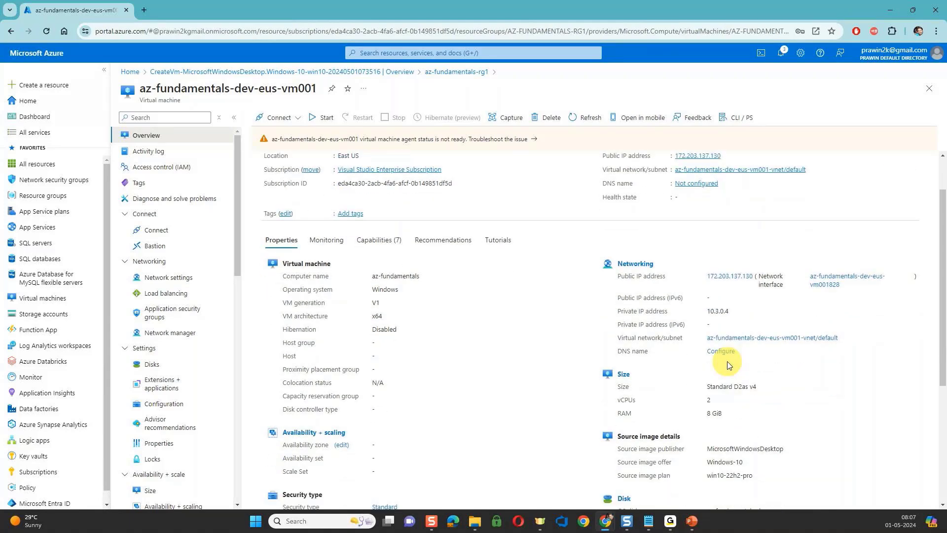
pyautogui.scroll(-5, 727, 362)
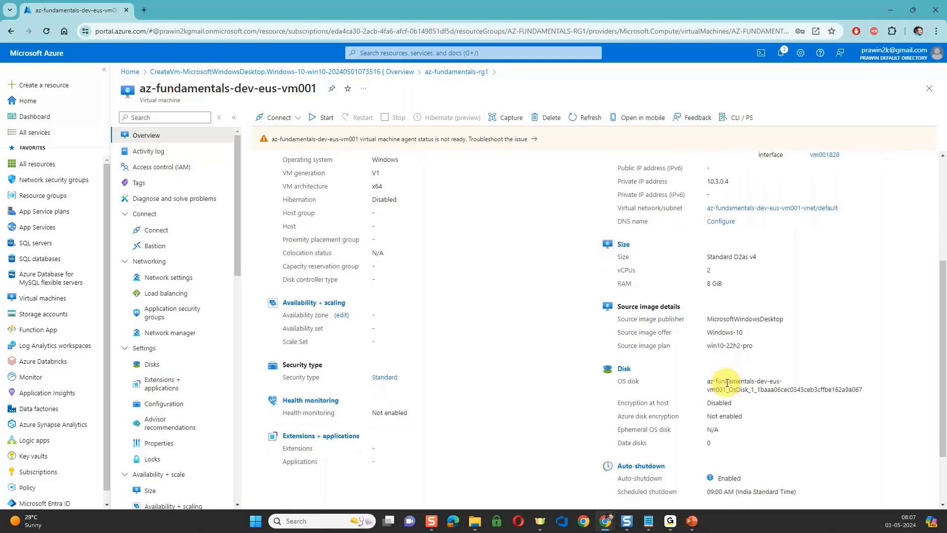
pyautogui.doubleClick(727, 383)
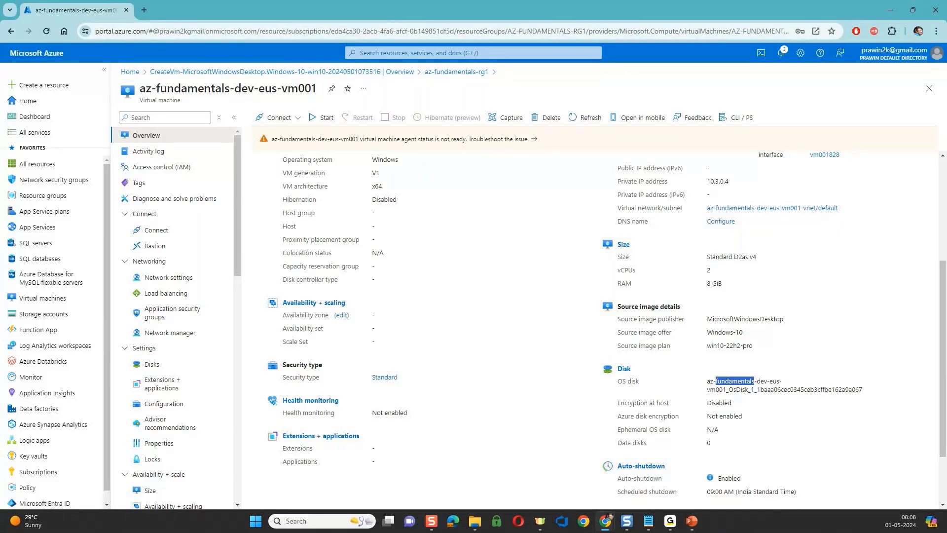
pyautogui.hotkey('alt', 'Tab')
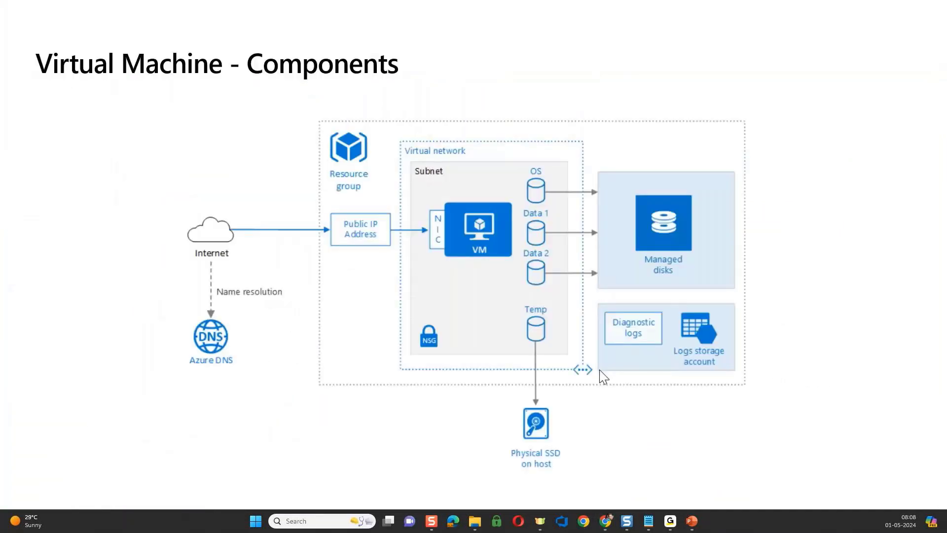
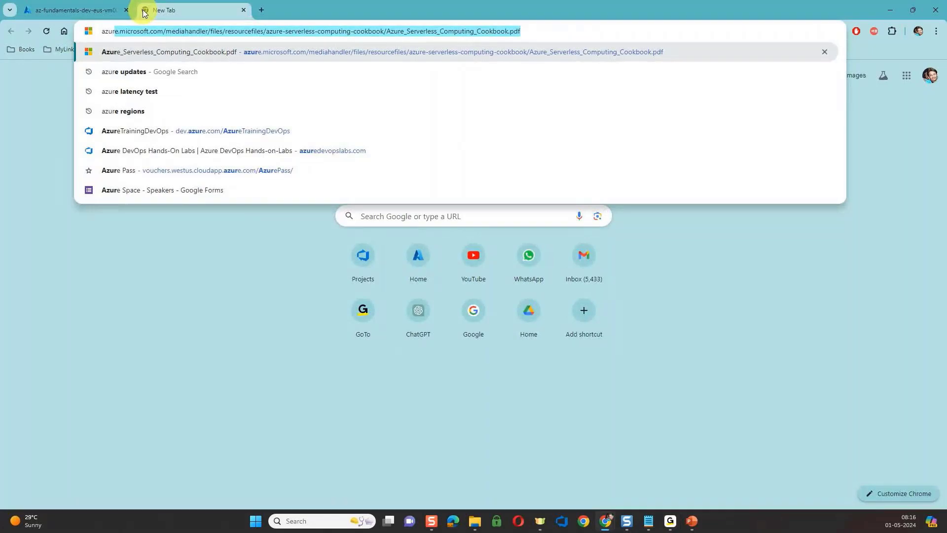
# Open the Azure Pricing calculator, add the Virtual Machines product to the estimate, and view its configuration.
pyautogui.write('prici')
pyautogui.press('Down')
pyautogui.press('Return')
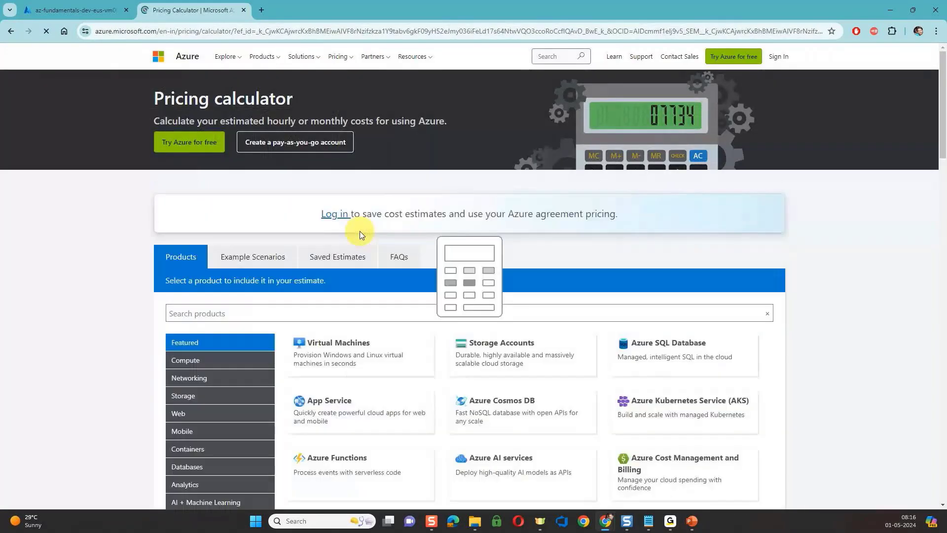
pyautogui.scroll(-1, 399, 330)
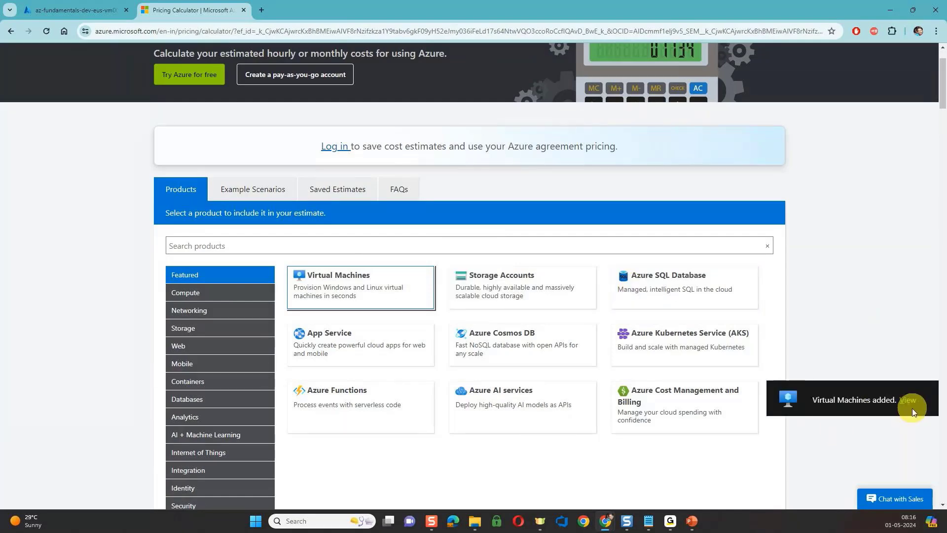
pyautogui.click(911, 404)
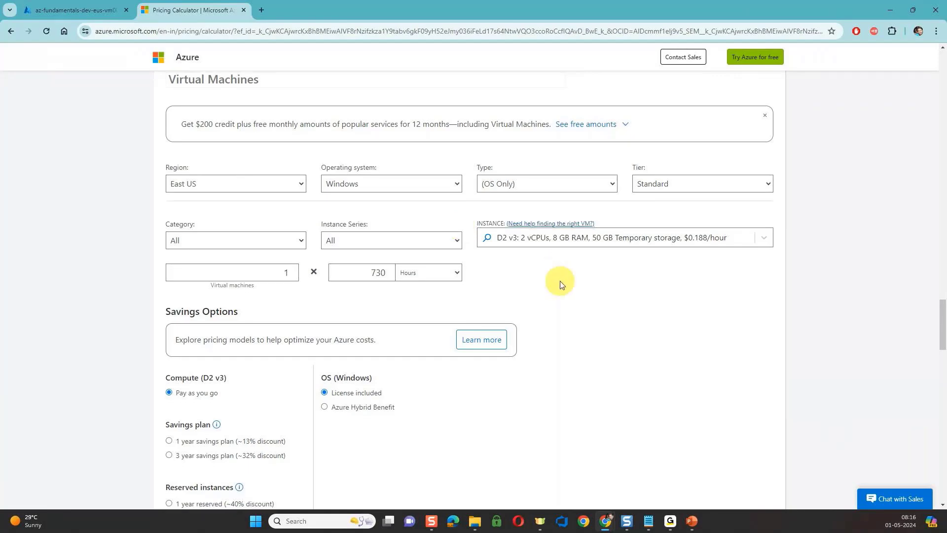
# Compare the virtual machine's estimated price for the regions Central India, Korea Central and UAE Central, and set the region back to East US.
pyautogui.scroll(-1, 557, 276)
pyautogui.scroll(-1, 561, 285)
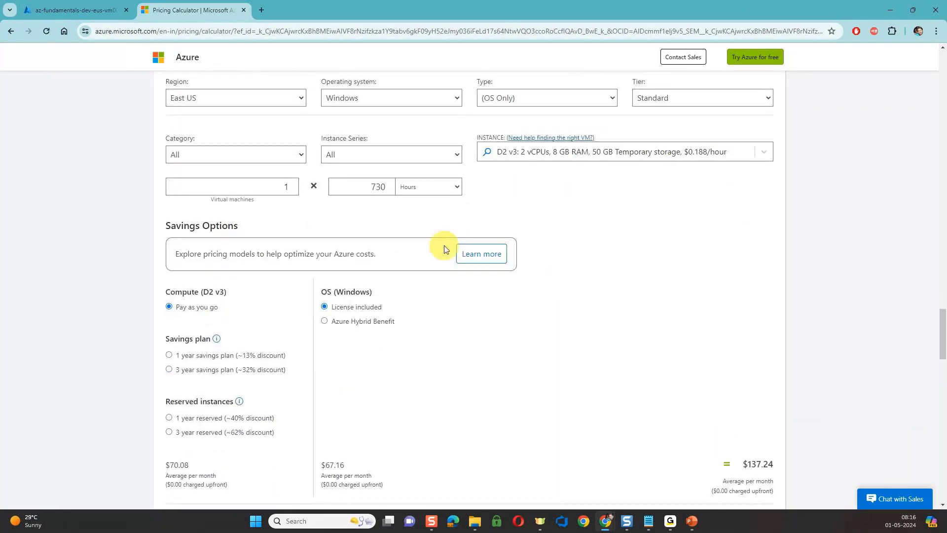
pyautogui.click(287, 97)
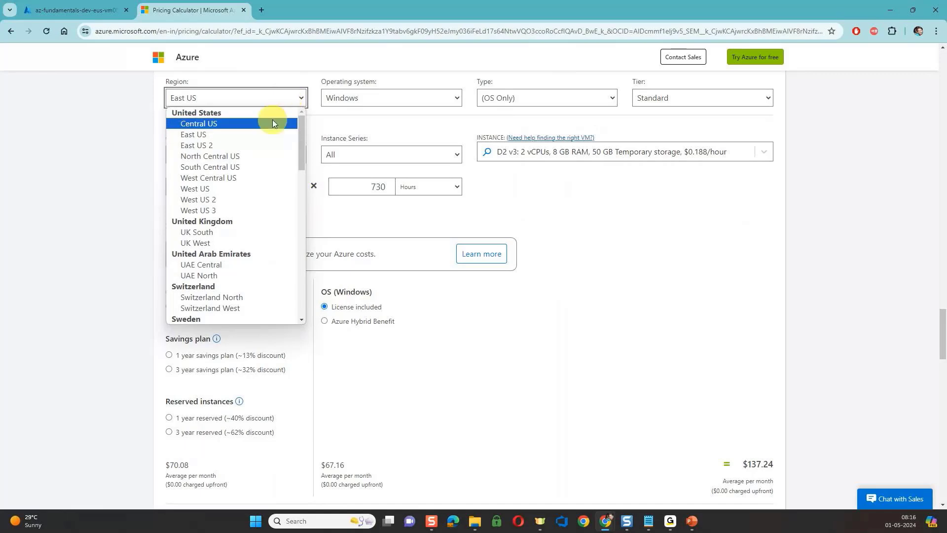
pyautogui.scroll(-5, 220, 257)
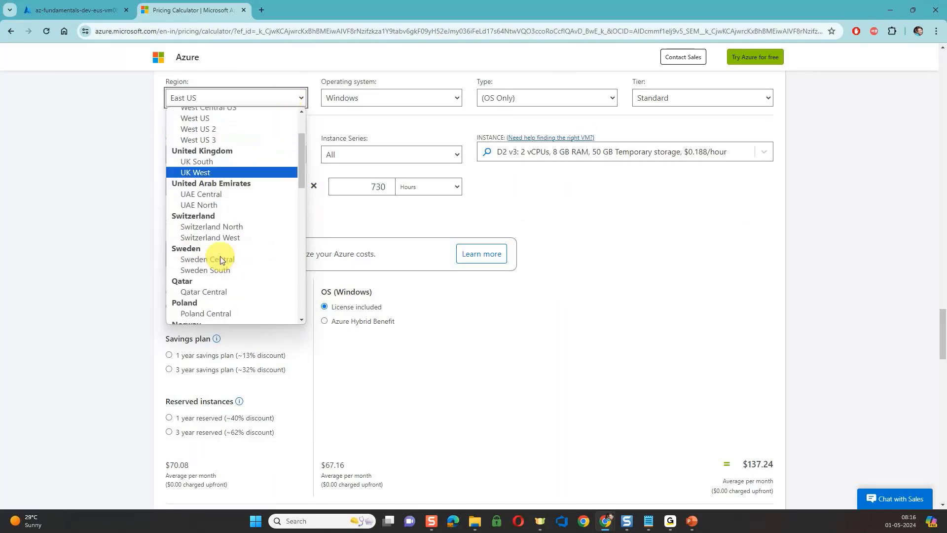
pyautogui.scroll(-3, 220, 257)
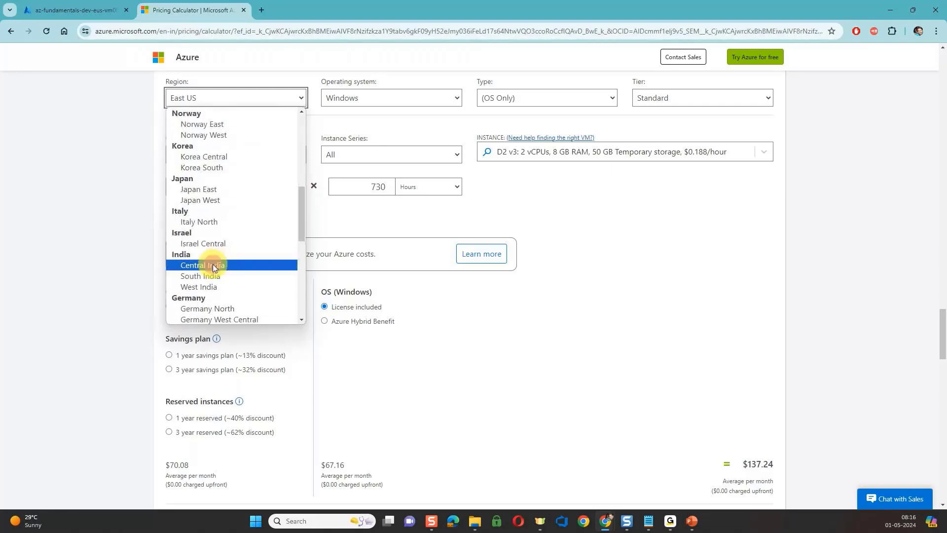
pyautogui.click(212, 265)
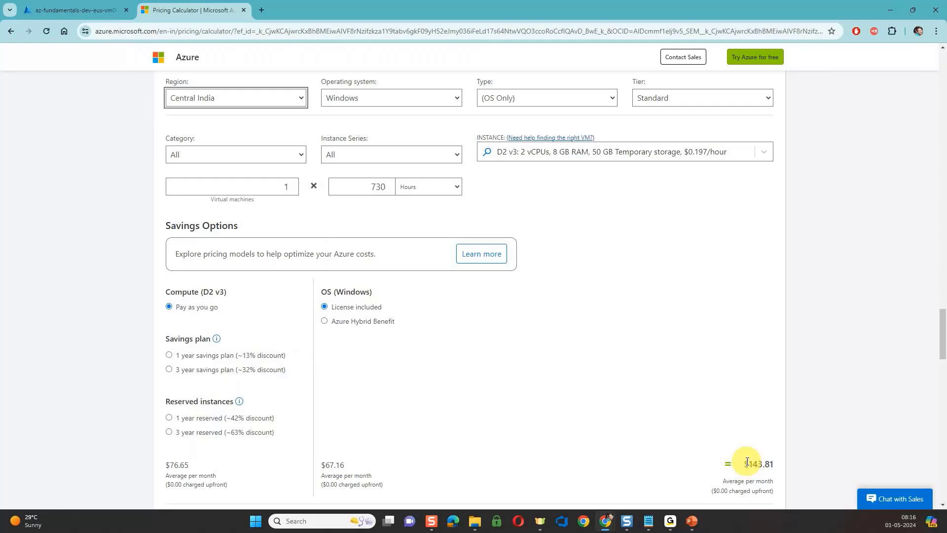
pyautogui.click(267, 99)
pyautogui.click(222, 212)
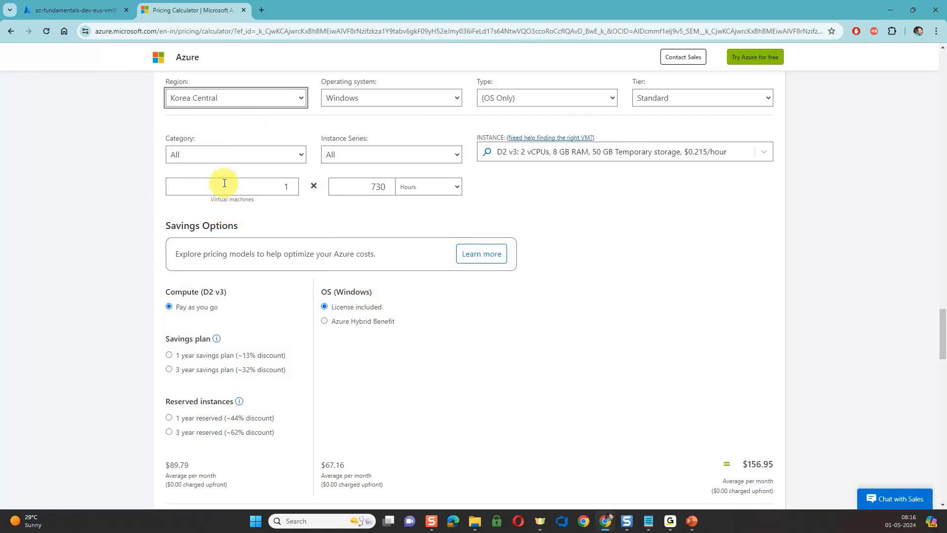
pyautogui.click(223, 99)
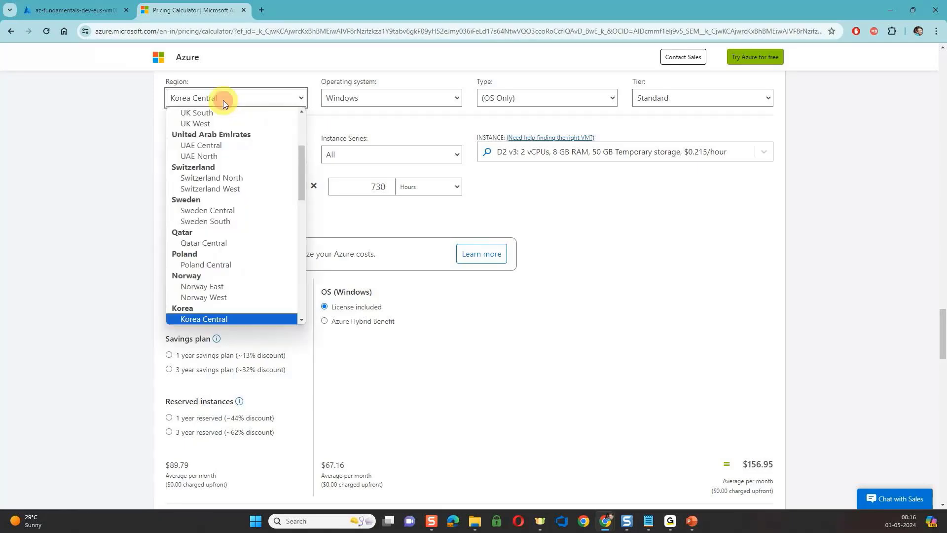
pyautogui.click(215, 146)
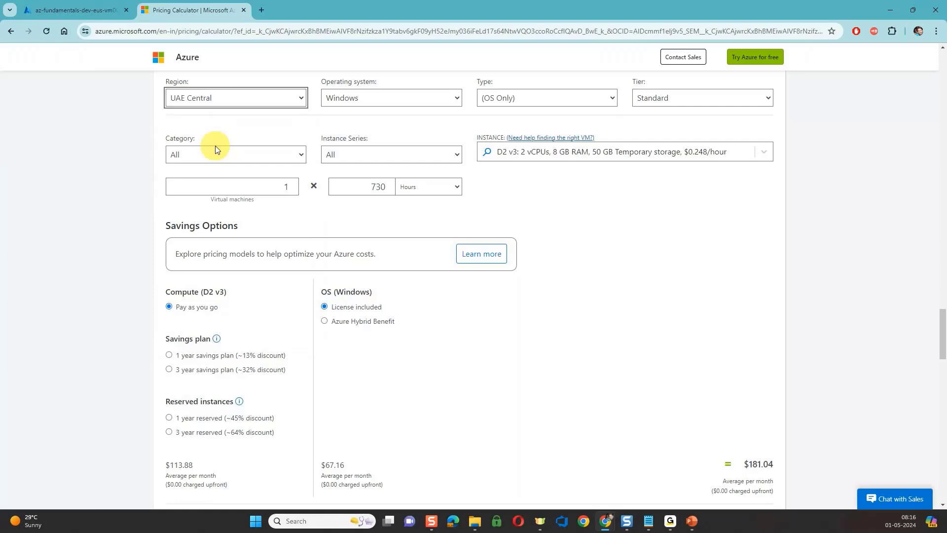
pyautogui.click(214, 104)
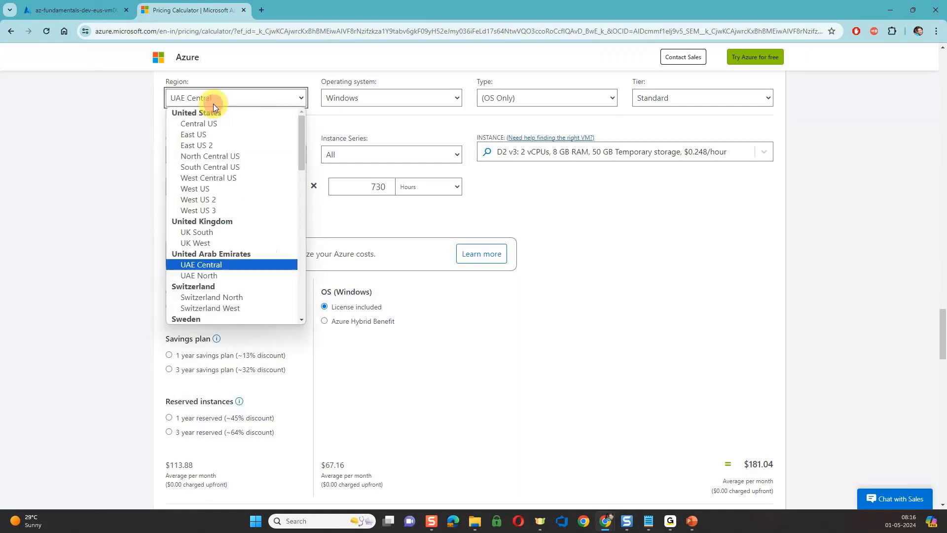
pyautogui.click(204, 135)
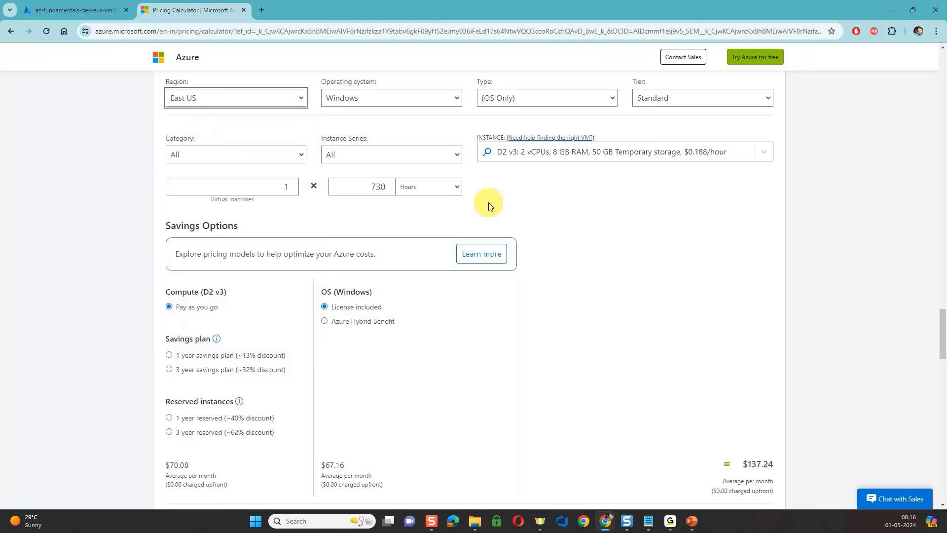
# Try Linux as the virtual machine's operating system to compare the price, and set it back to Windows.
pyautogui.click(424, 102)
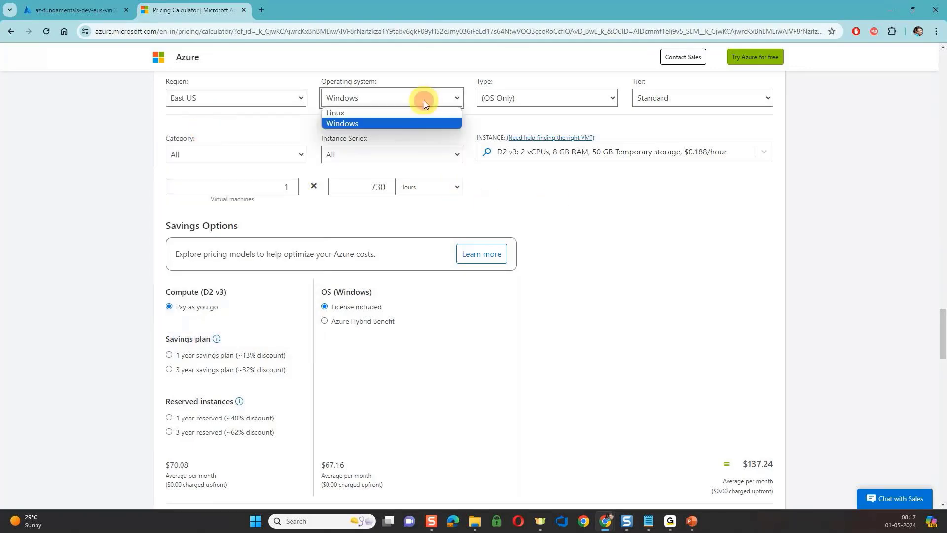
pyautogui.click(386, 113)
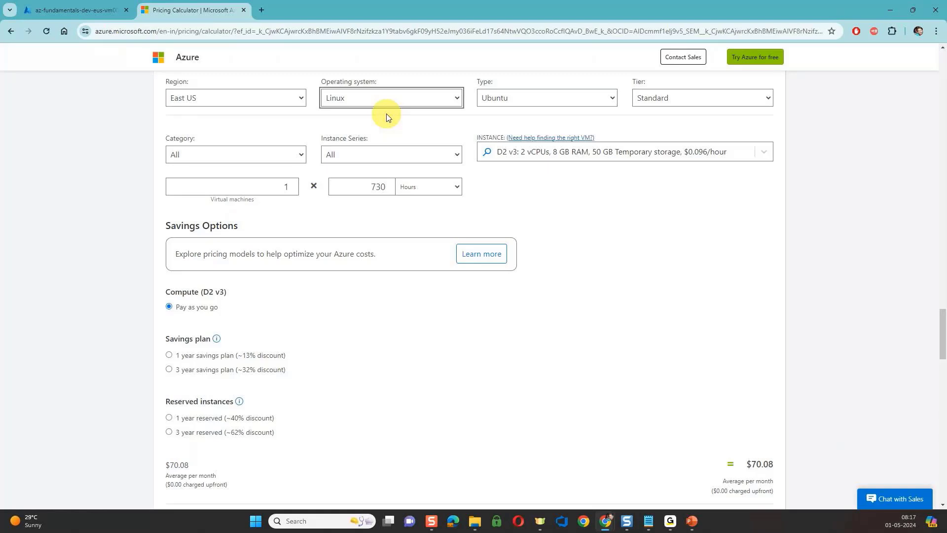
pyautogui.click(384, 101)
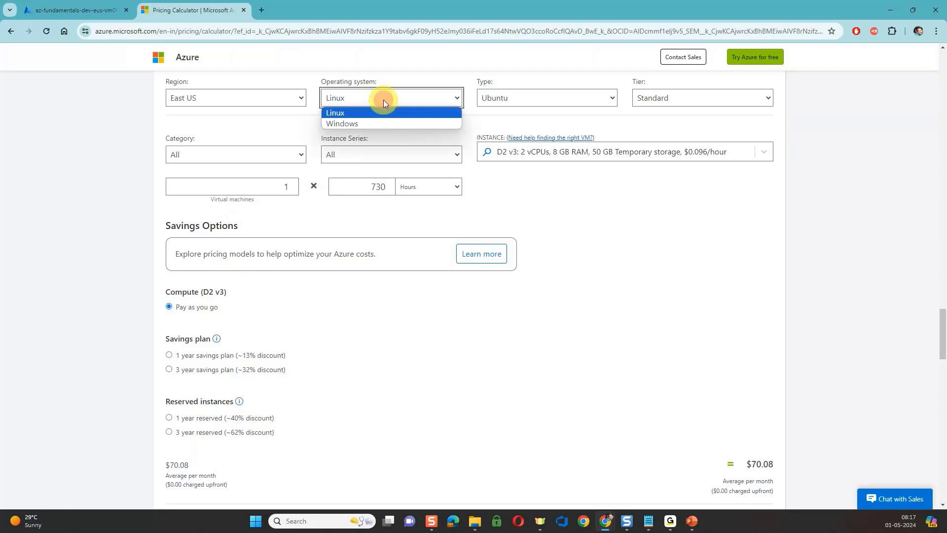
pyautogui.click(374, 123)
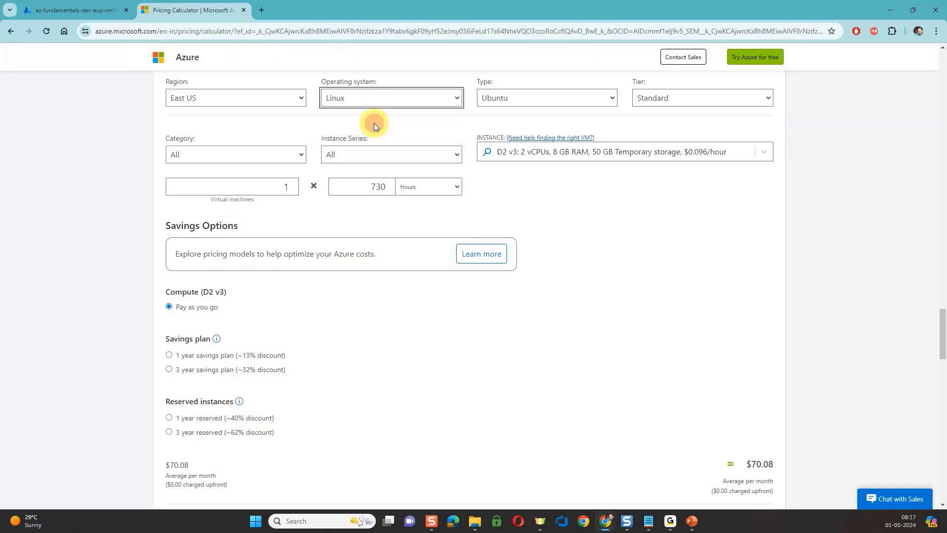
# Set the Windows virtual machine's type to SQL Server and check the available tier options.
pyautogui.click(524, 98)
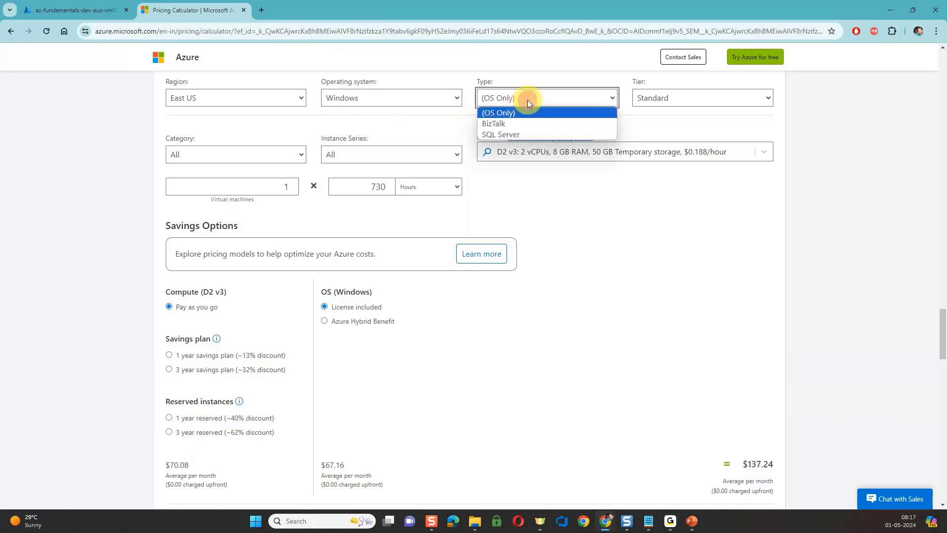
pyautogui.click(507, 134)
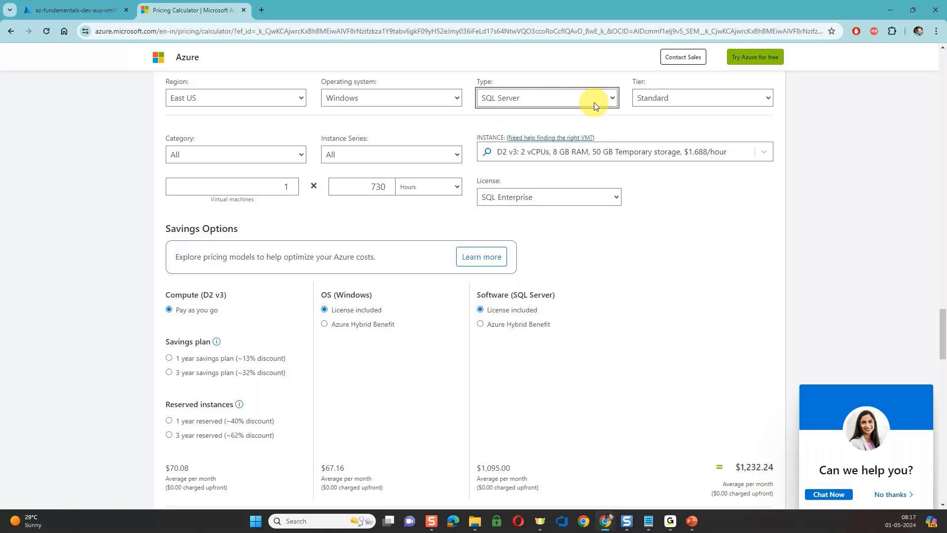
pyautogui.click(655, 105)
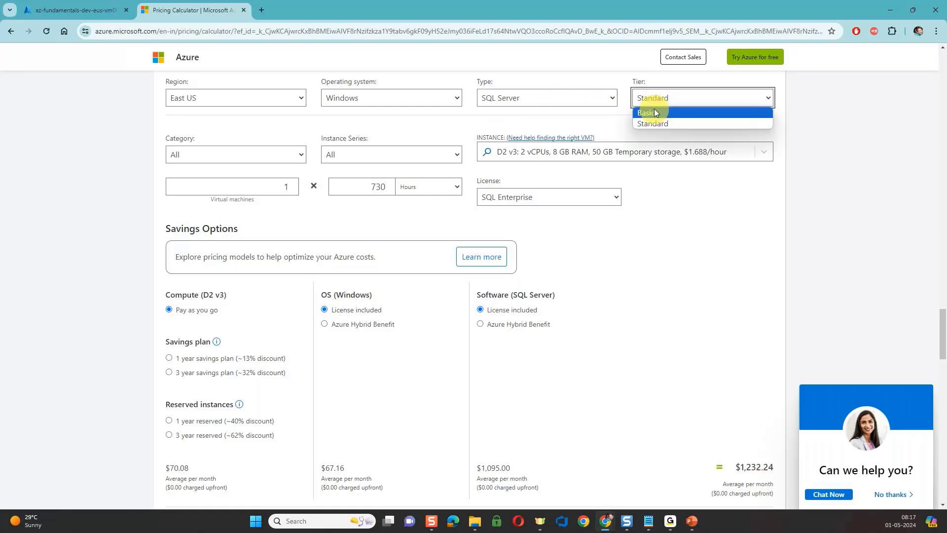
pyautogui.click(586, 183)
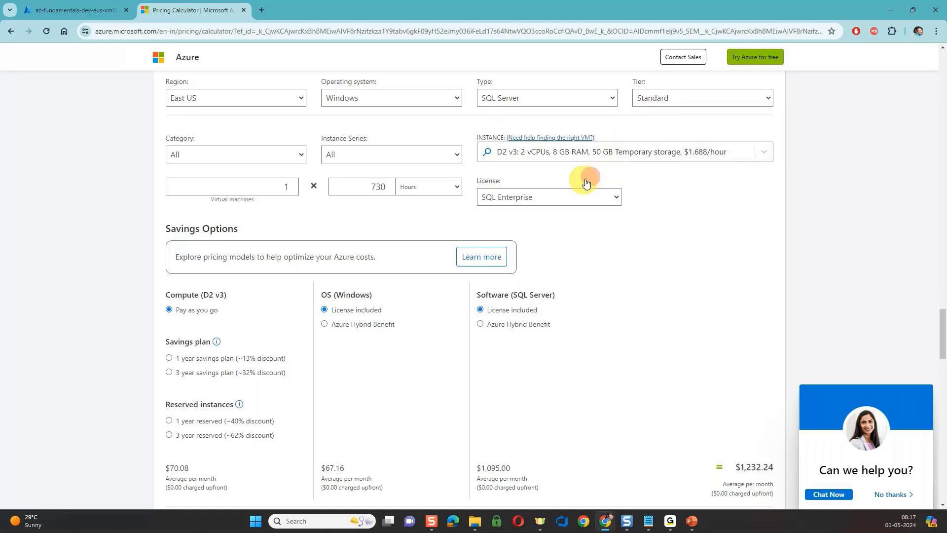
# Set the SQL Server license to SQL Standard, and switch to the Virtual Machine - Components slide in PowerPoint.
pyautogui.click(560, 198)
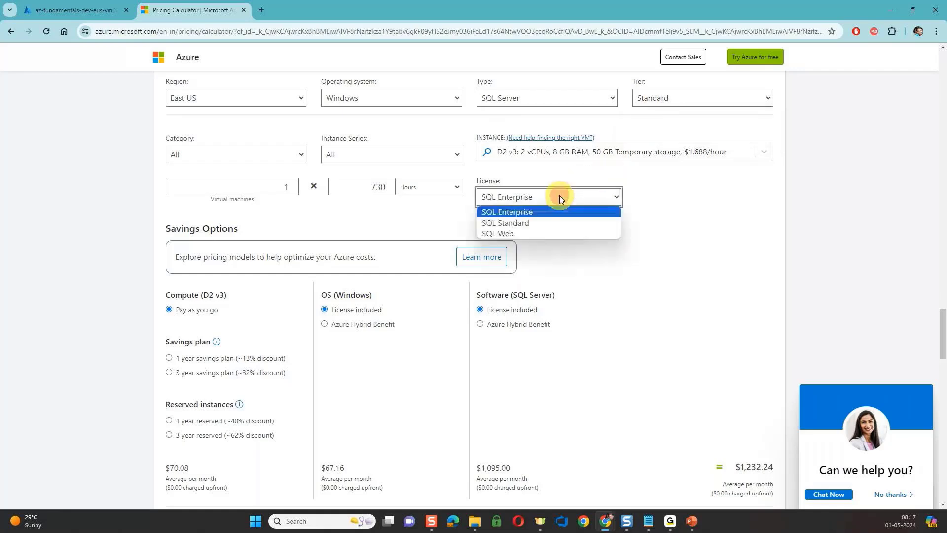
pyautogui.click(520, 223)
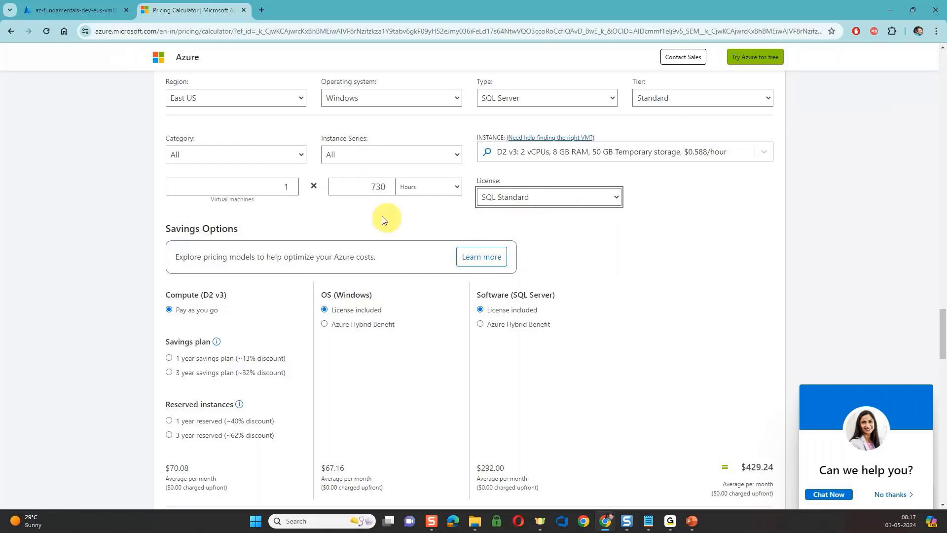
pyautogui.click(557, 218)
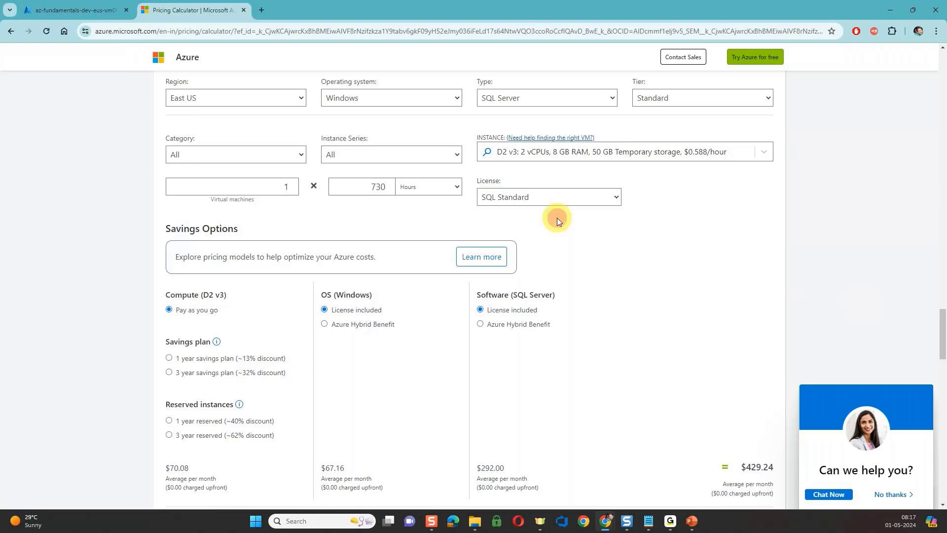
pyautogui.scroll(1, 557, 218)
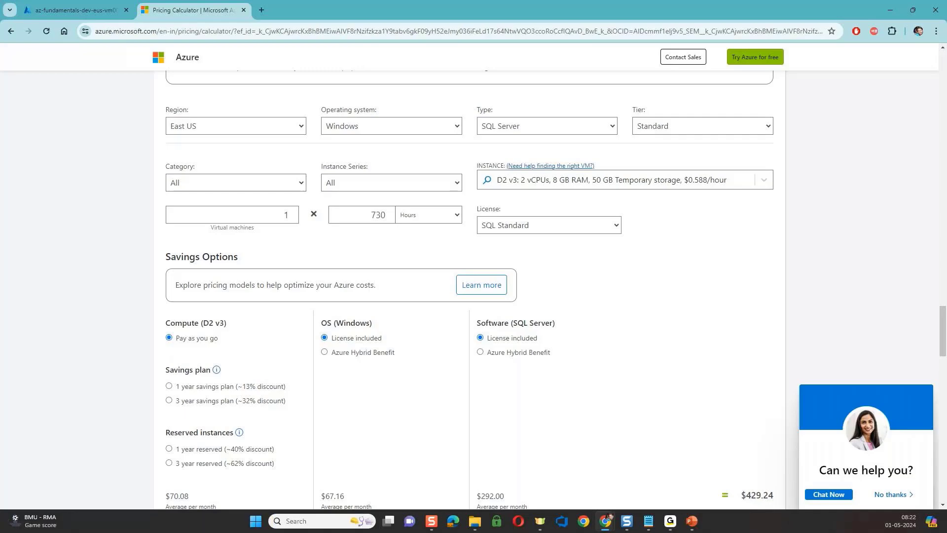
pyautogui.hotkey('alt', 'Tab')
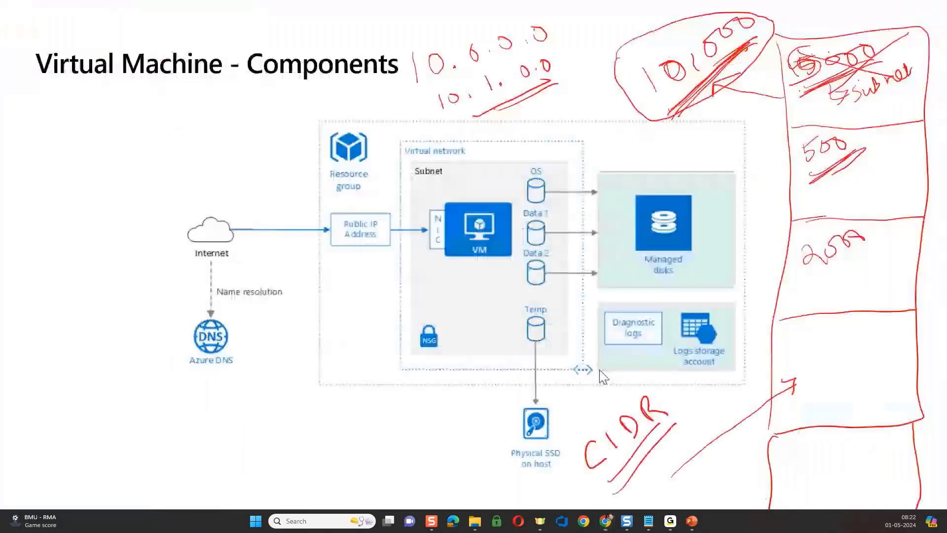